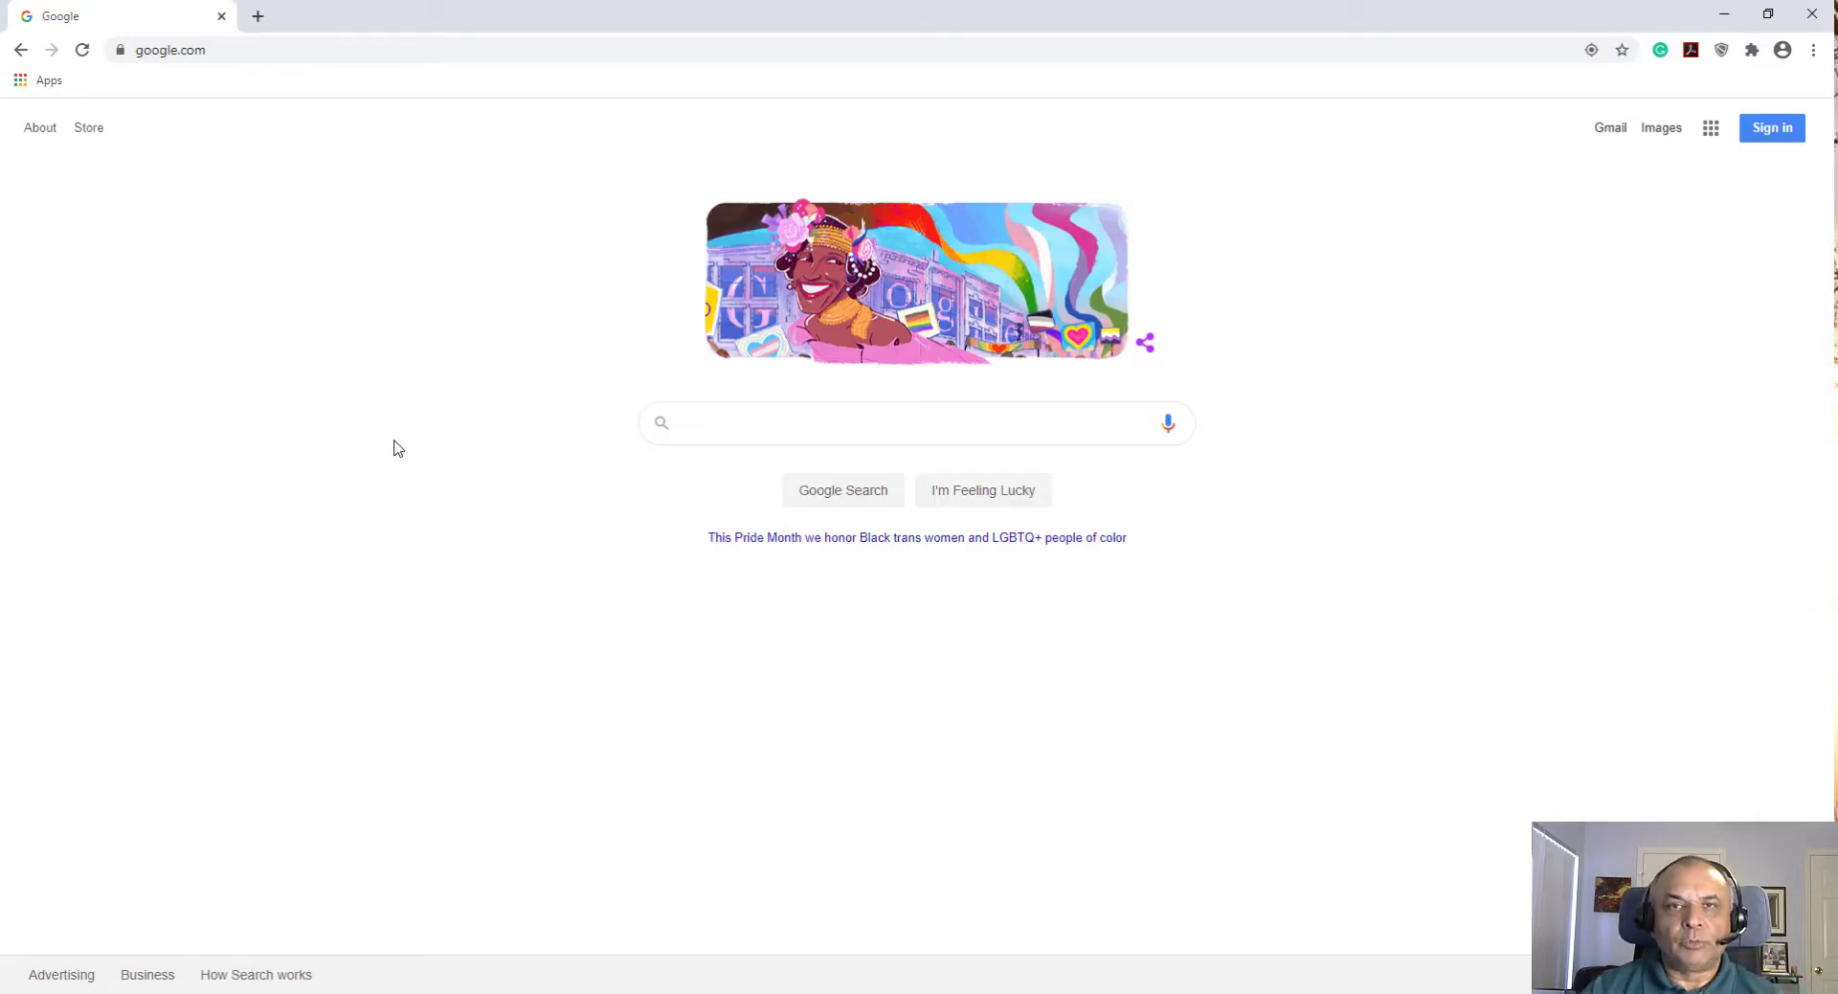
Open the forms.office.com site
left_click(236, 50)
type("forms.off")
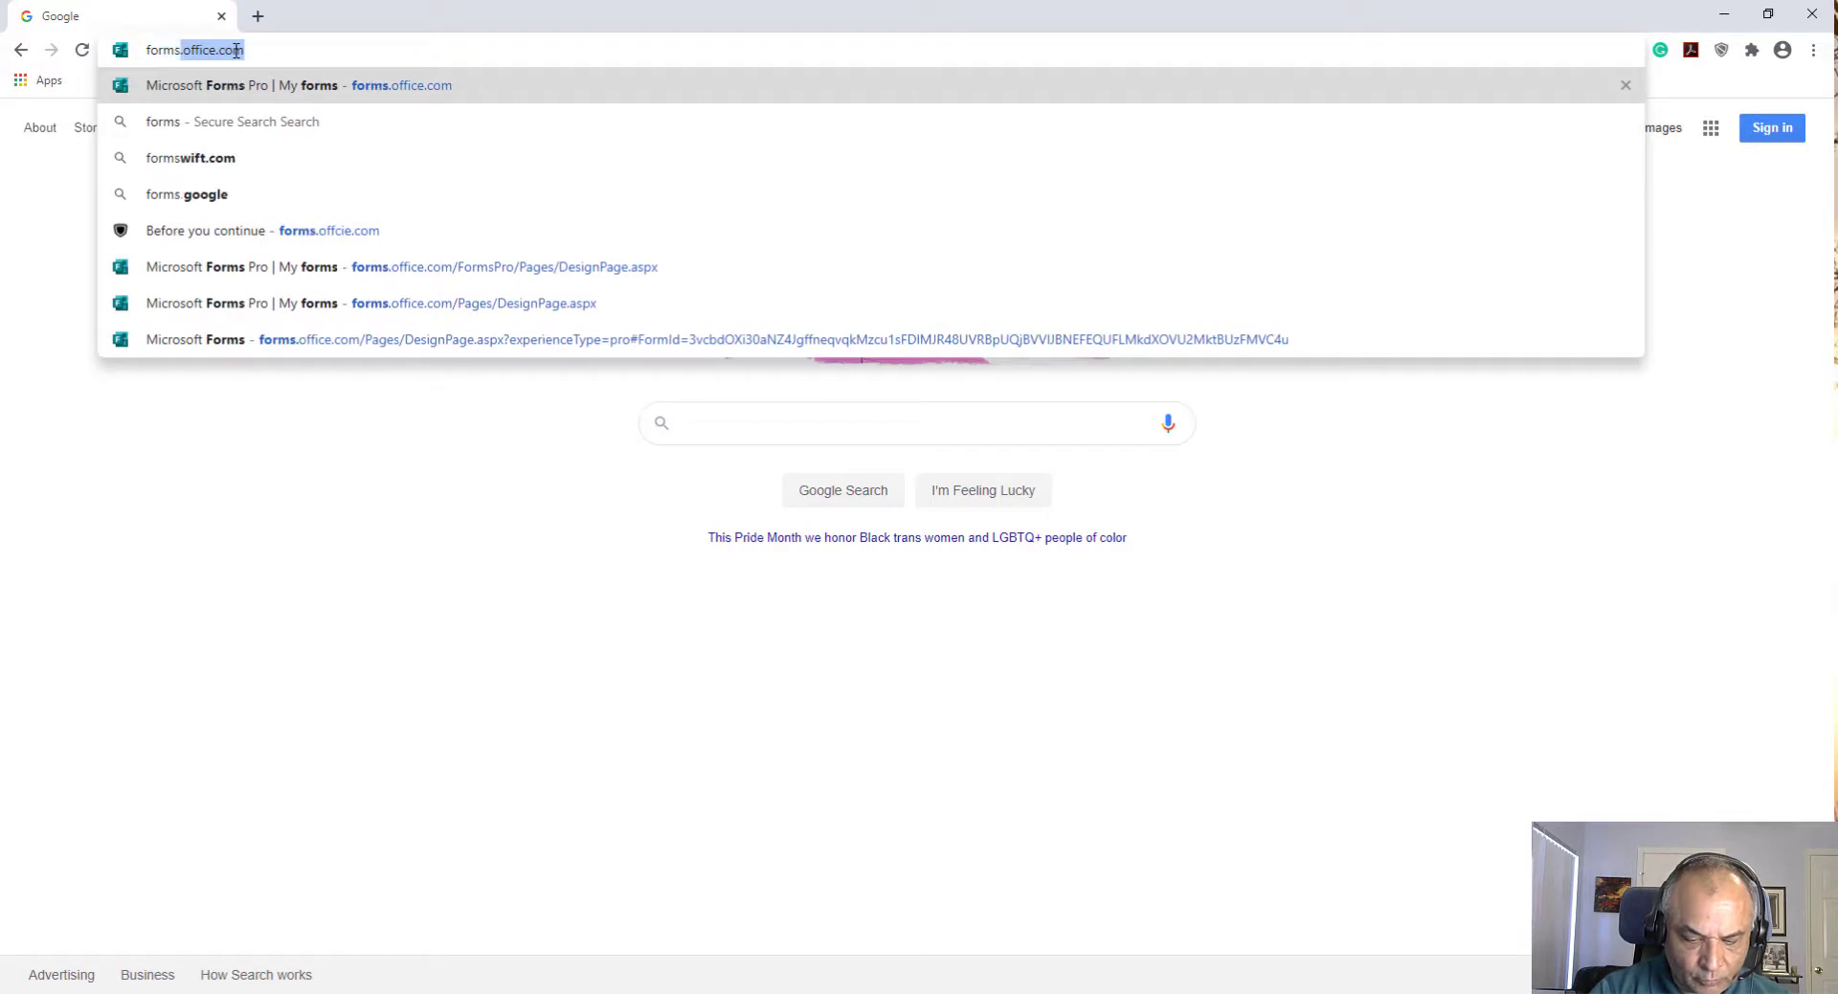
type("i")
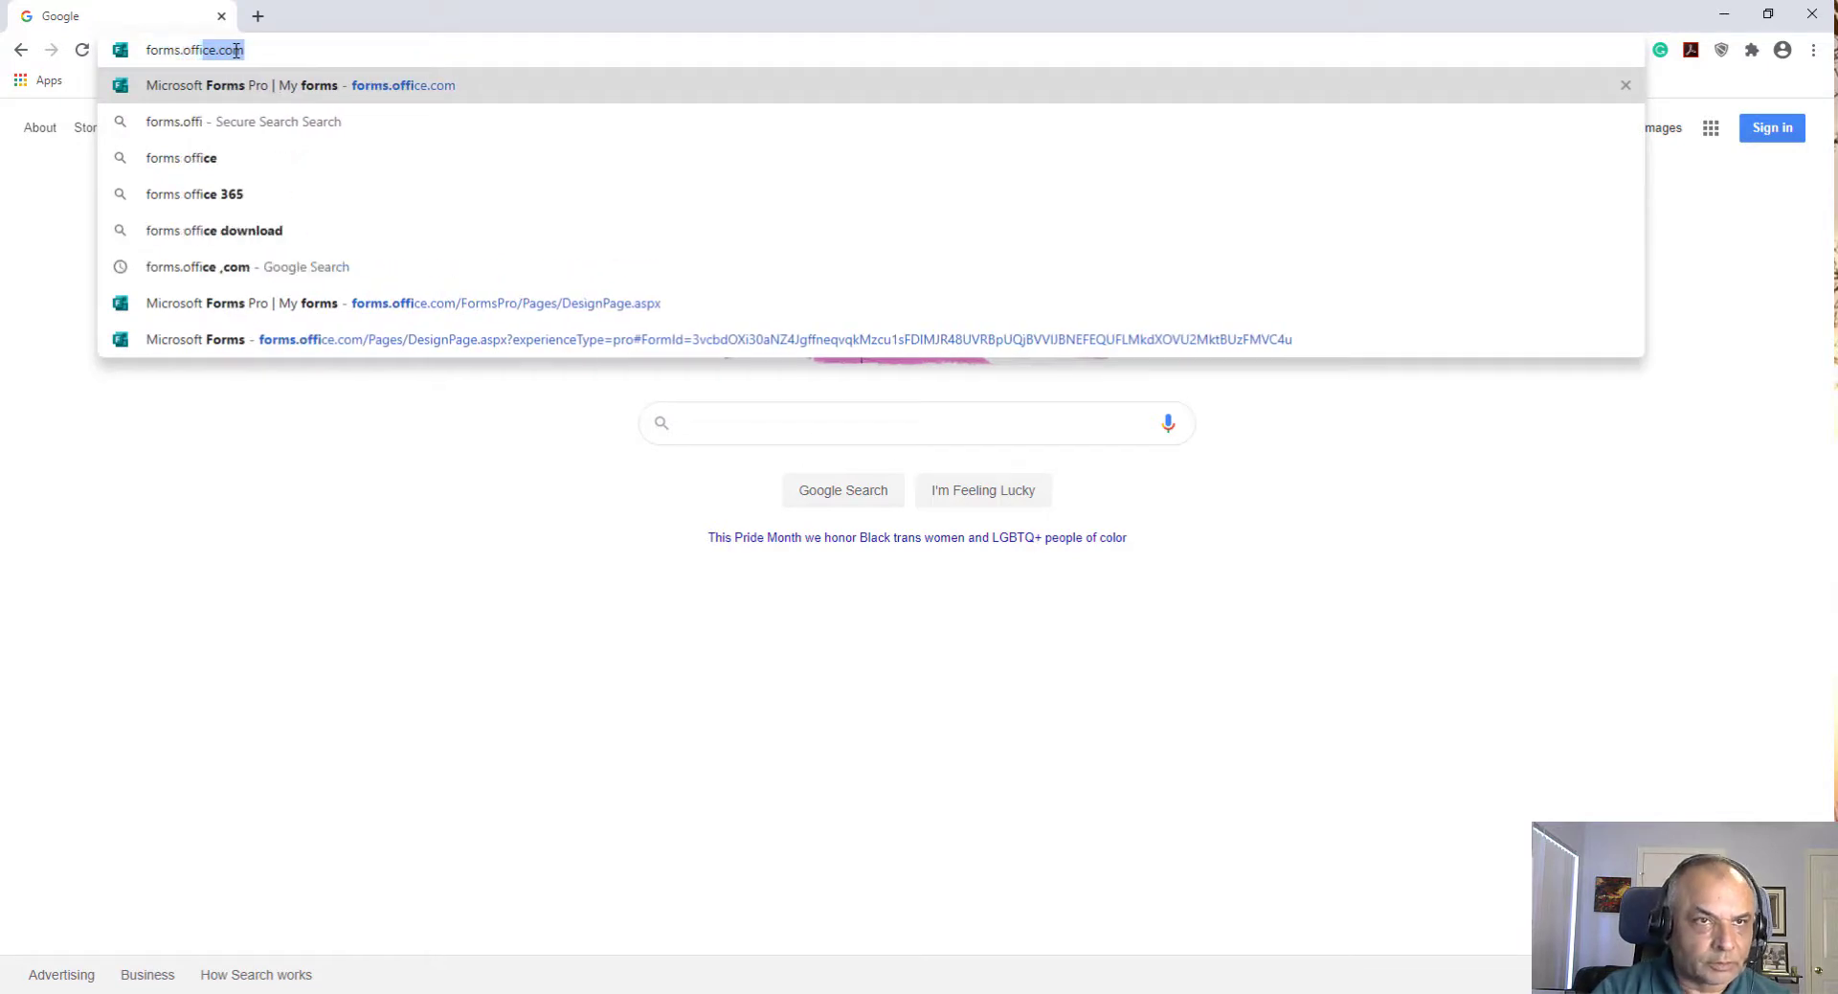
type("c")
key("Return")
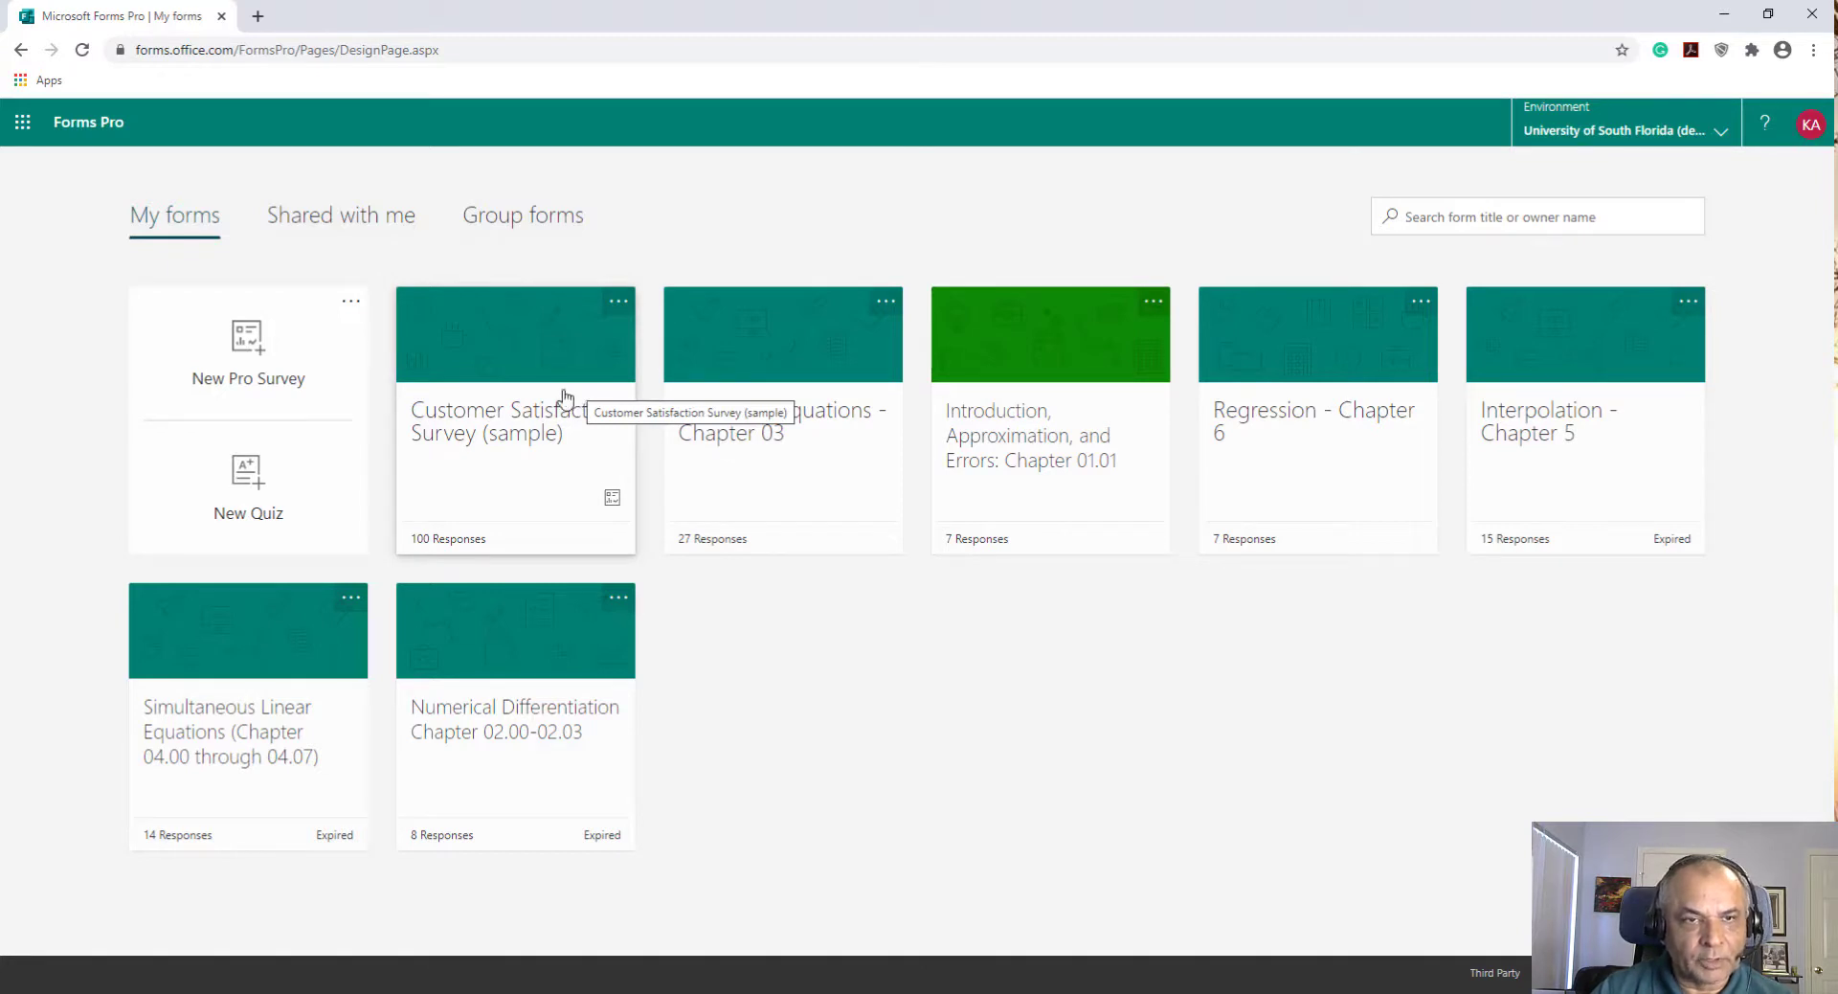
Create a new quiz, leave the page that is still loading, and open the untitled quiz from the forms list
left_click(308, 475)
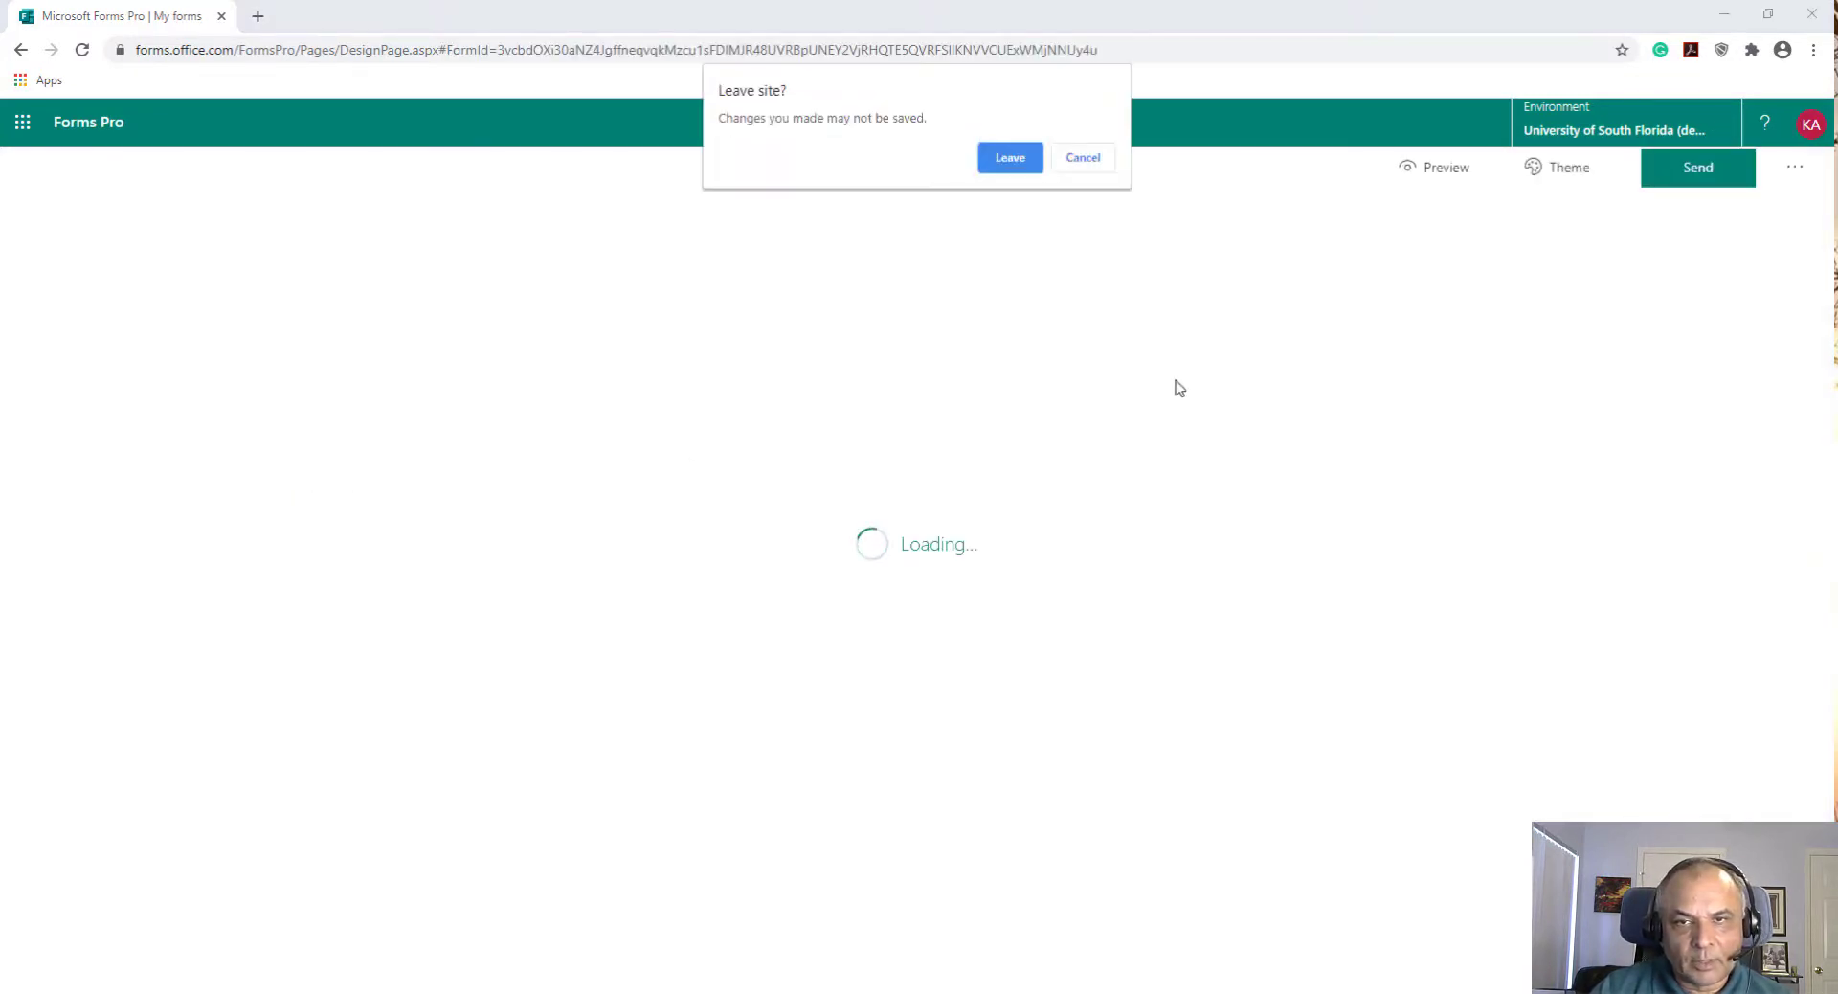
left_click(1012, 157)
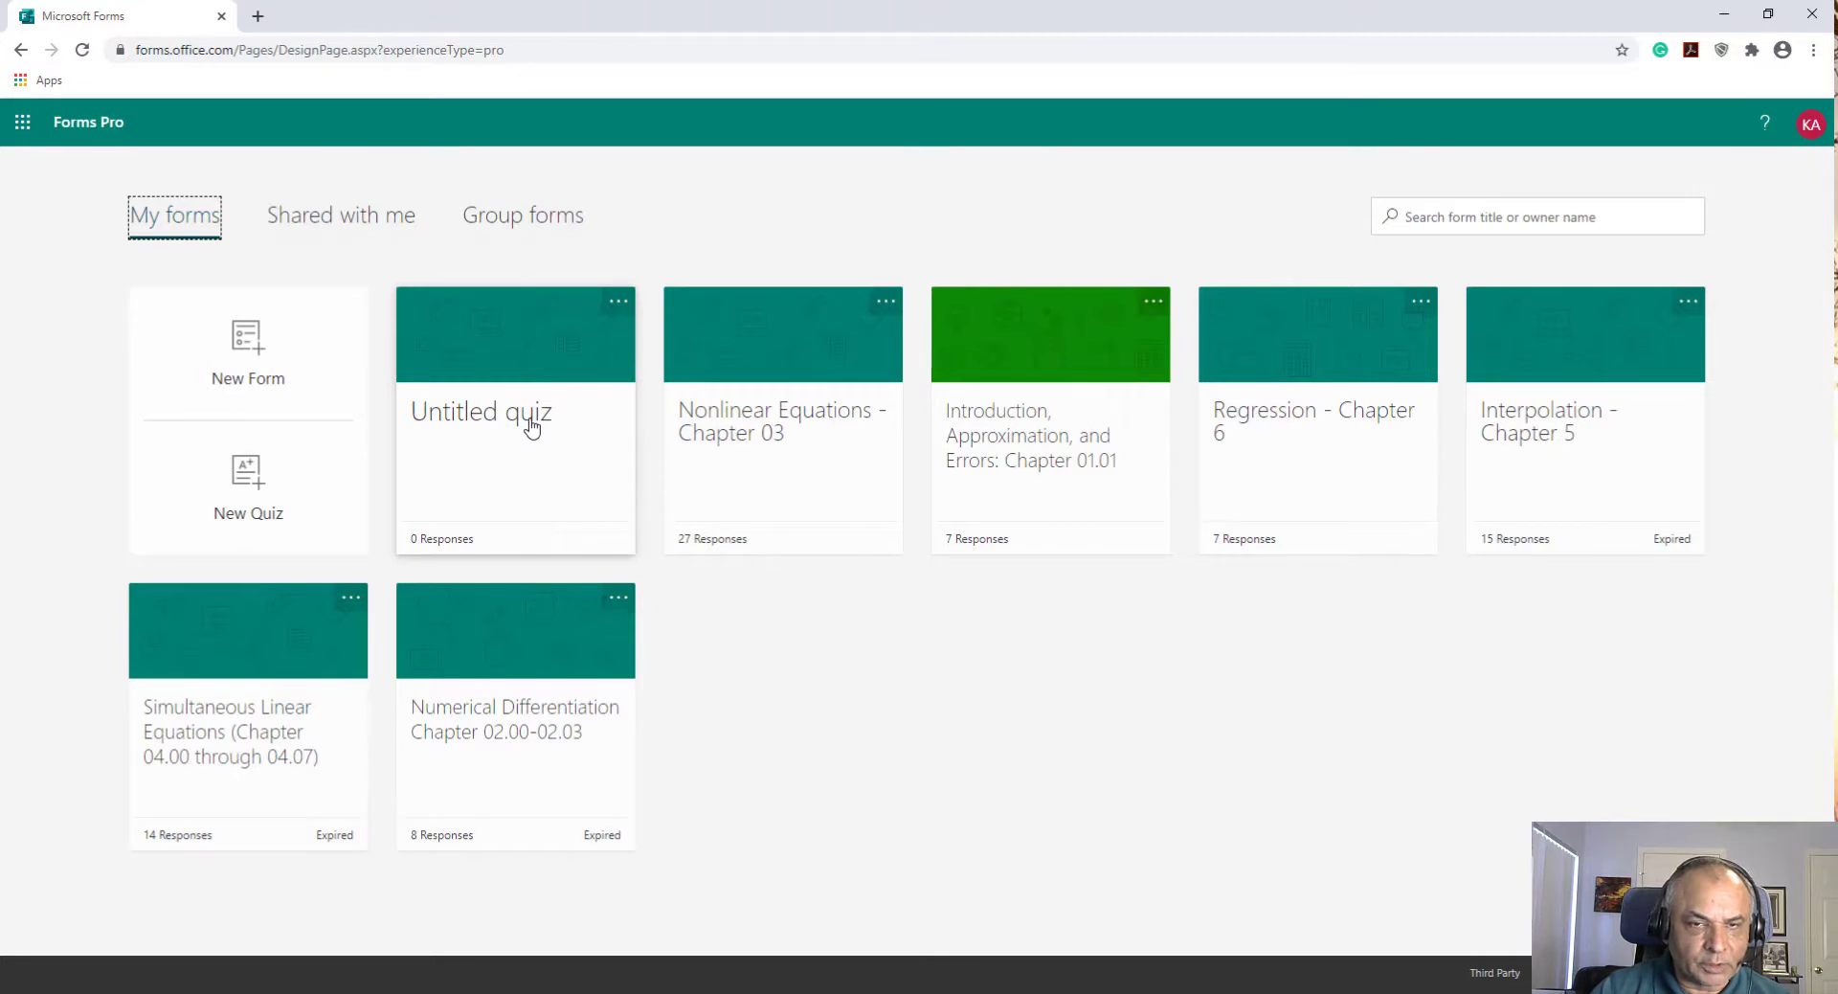
left_click(529, 427)
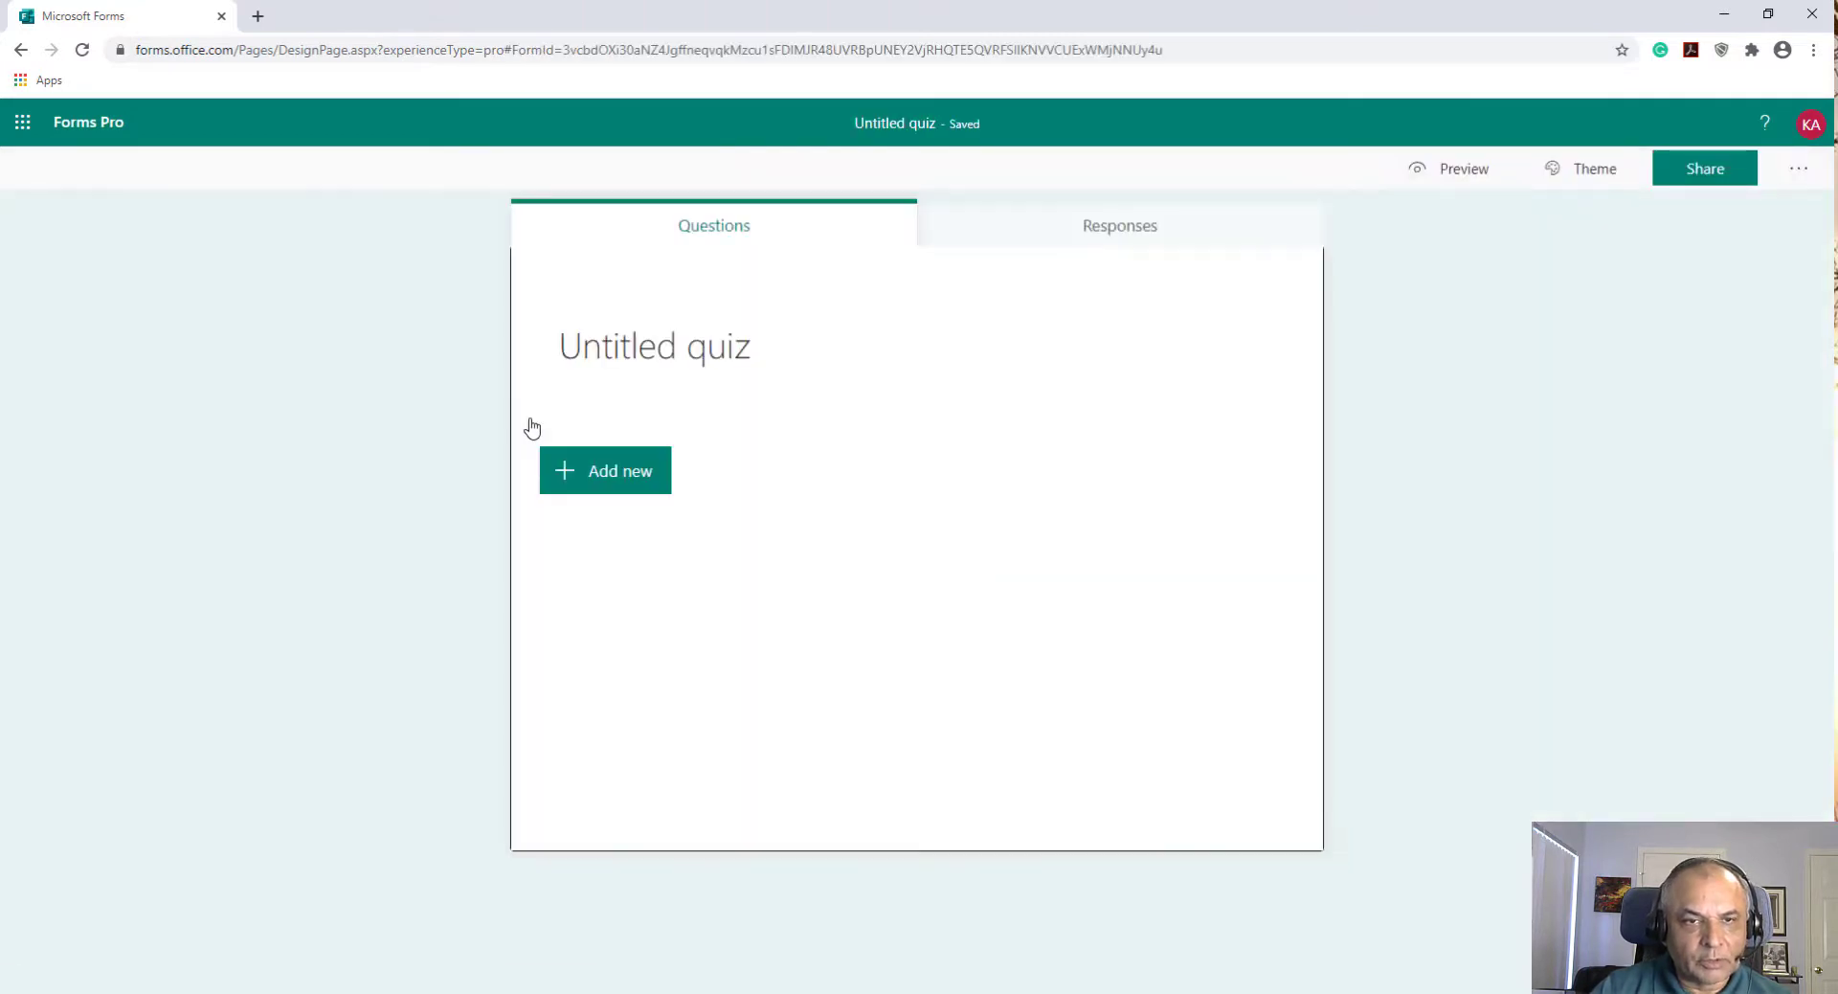
Set the quiz title to "Sample Quiz"
left_click(659, 354)
type("S")
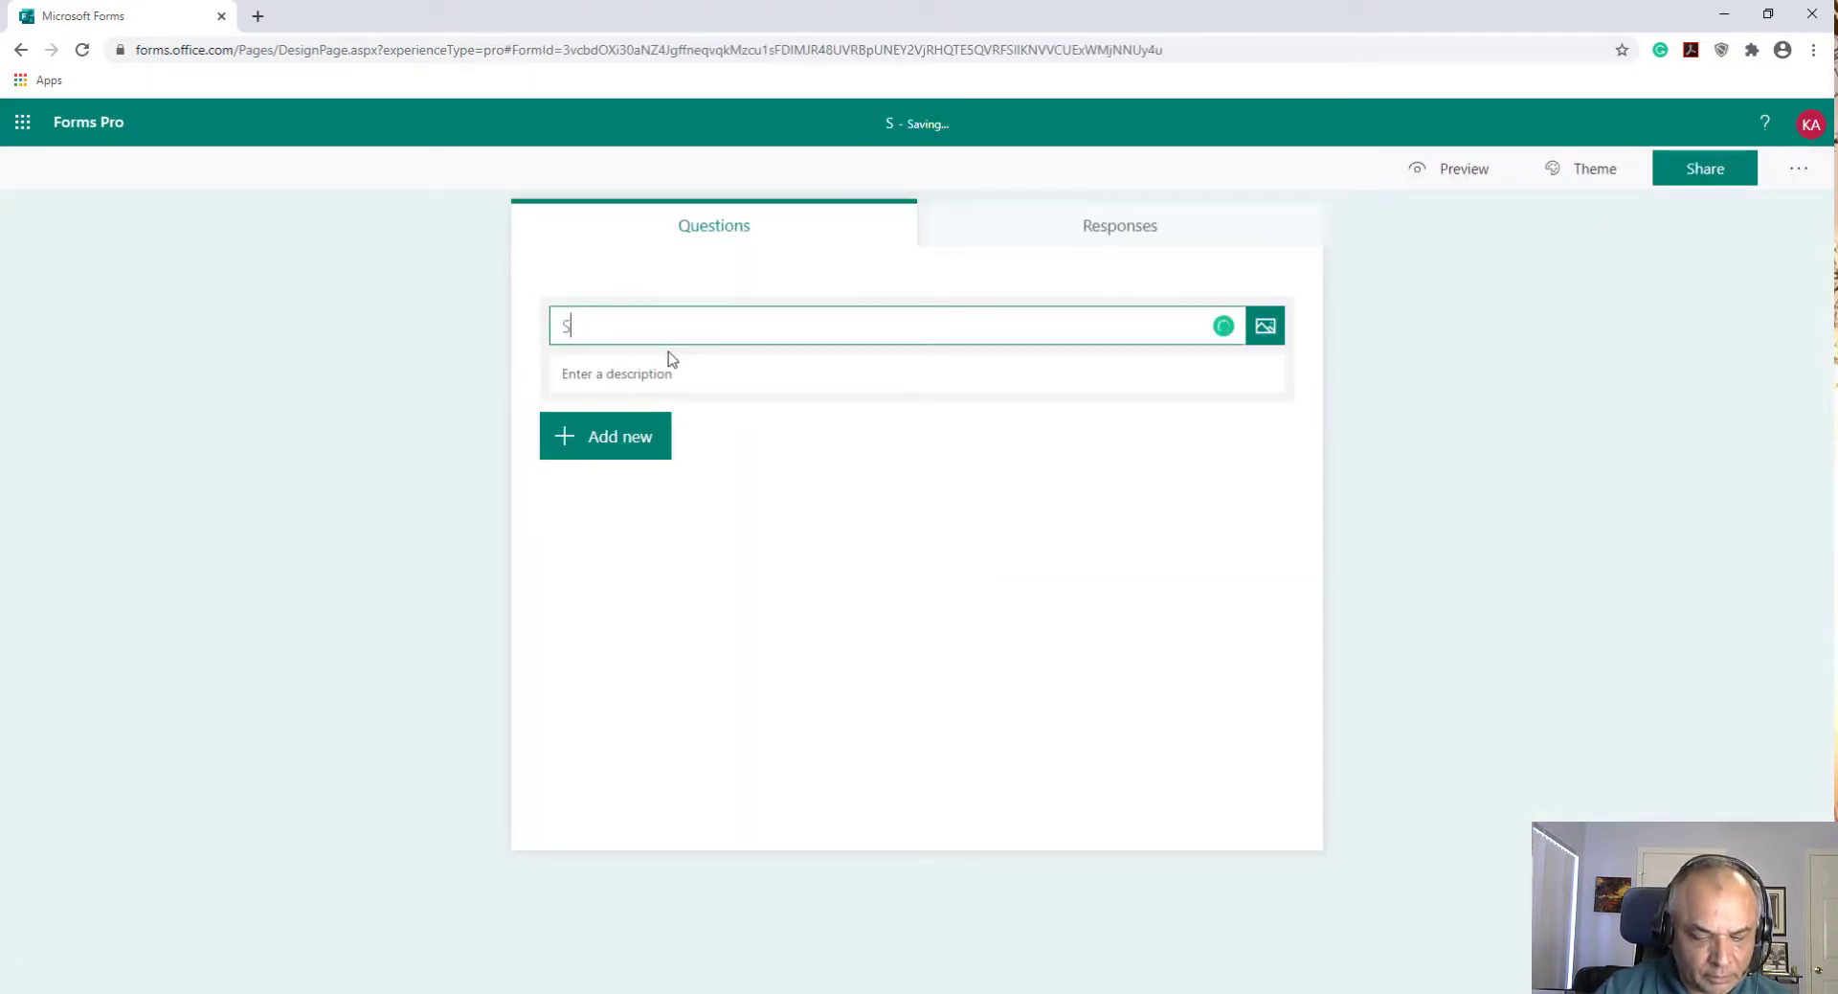
type("ample Quiz")
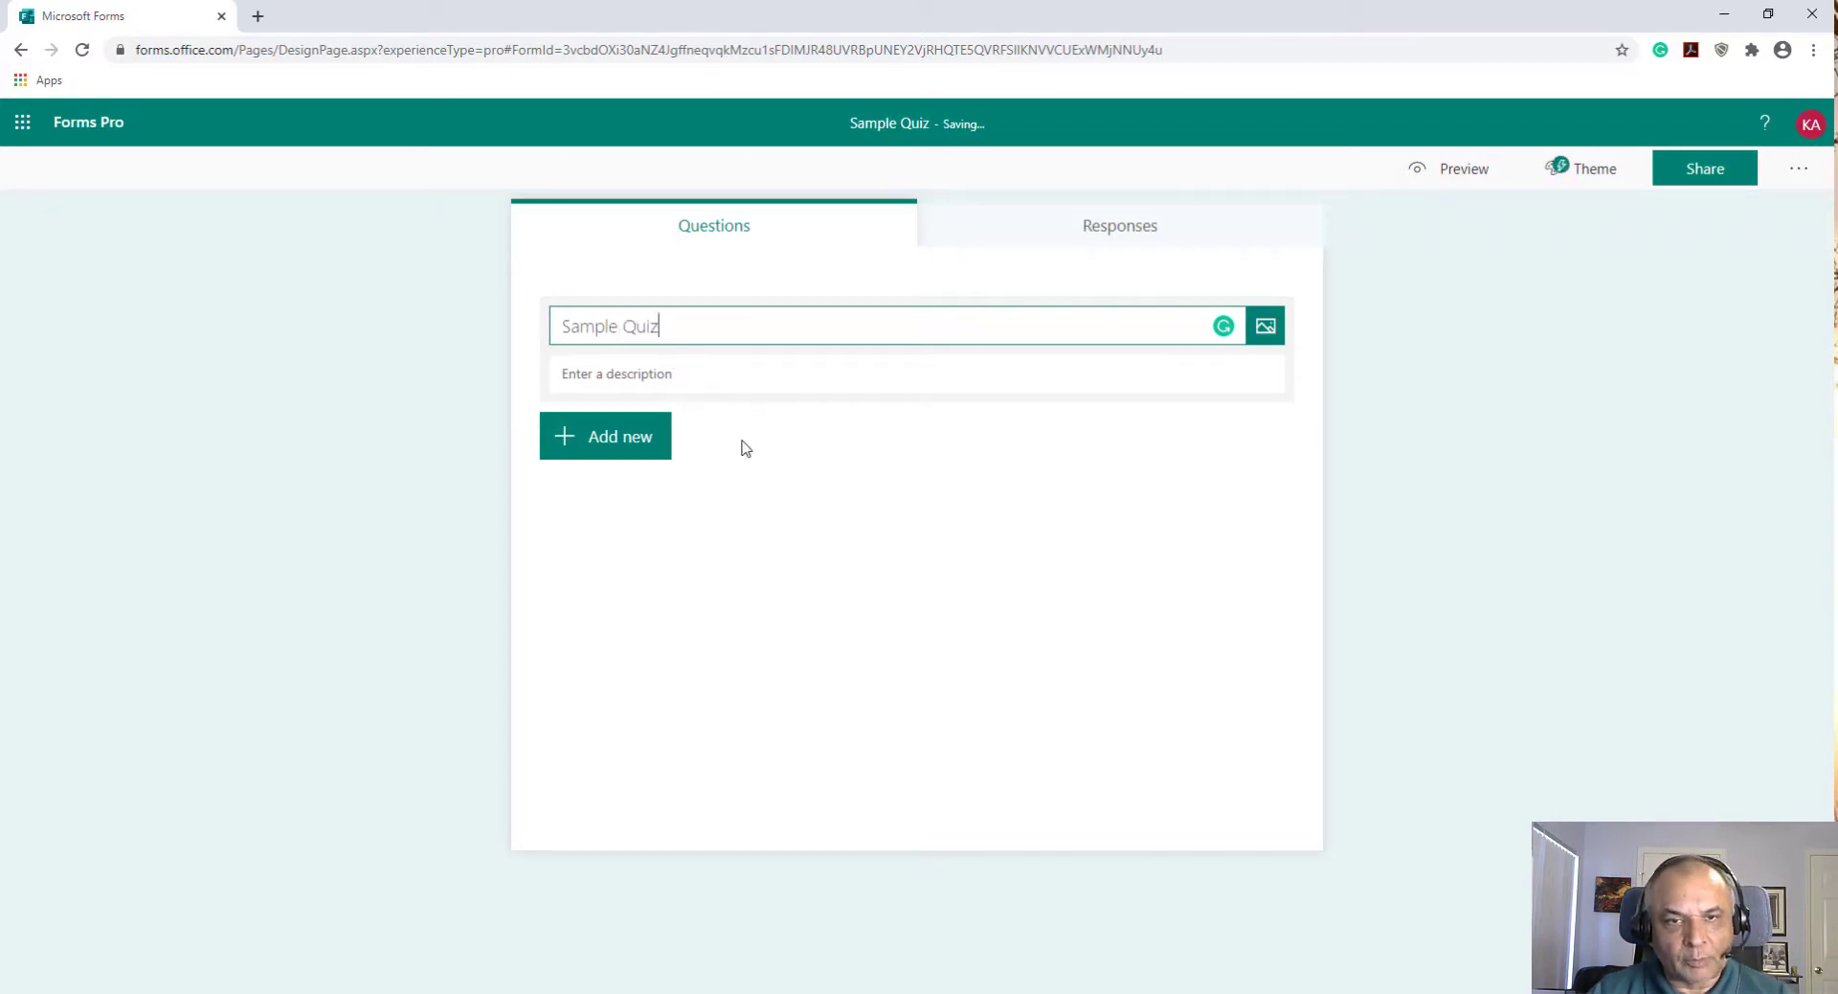
Add a choice question with the text "The sun sets in"
left_click(634, 443)
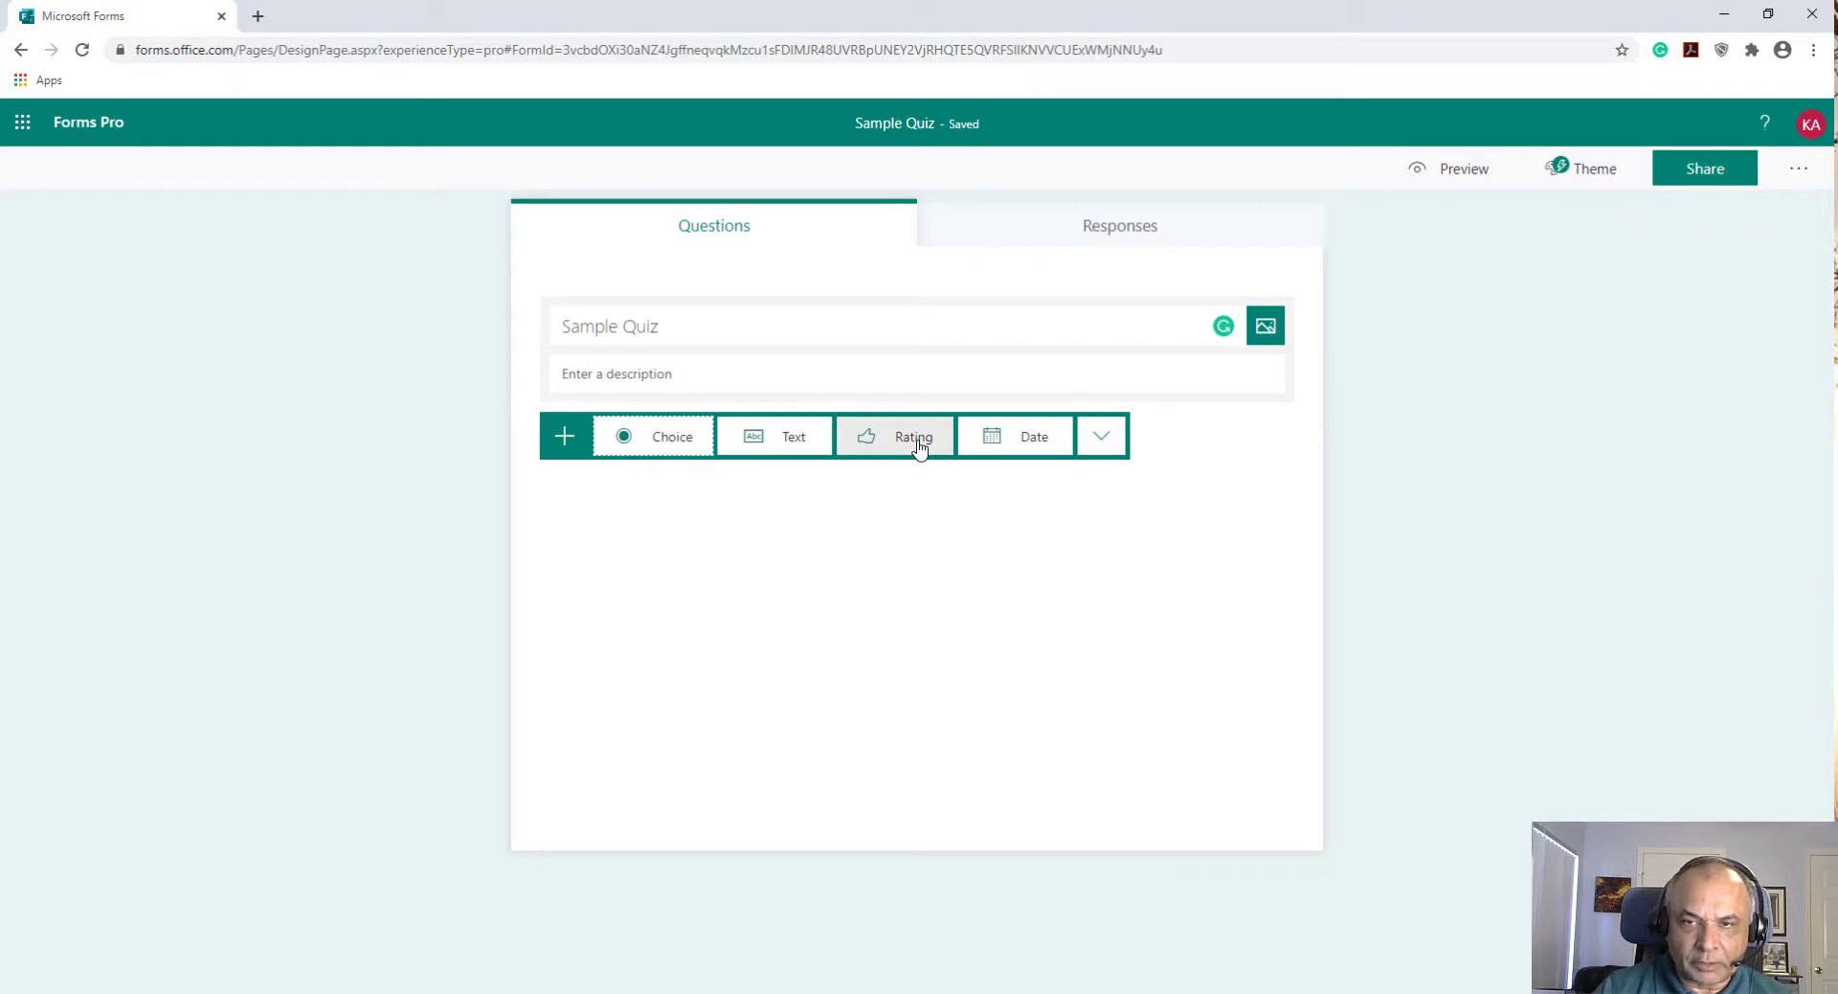
left_click(673, 443)
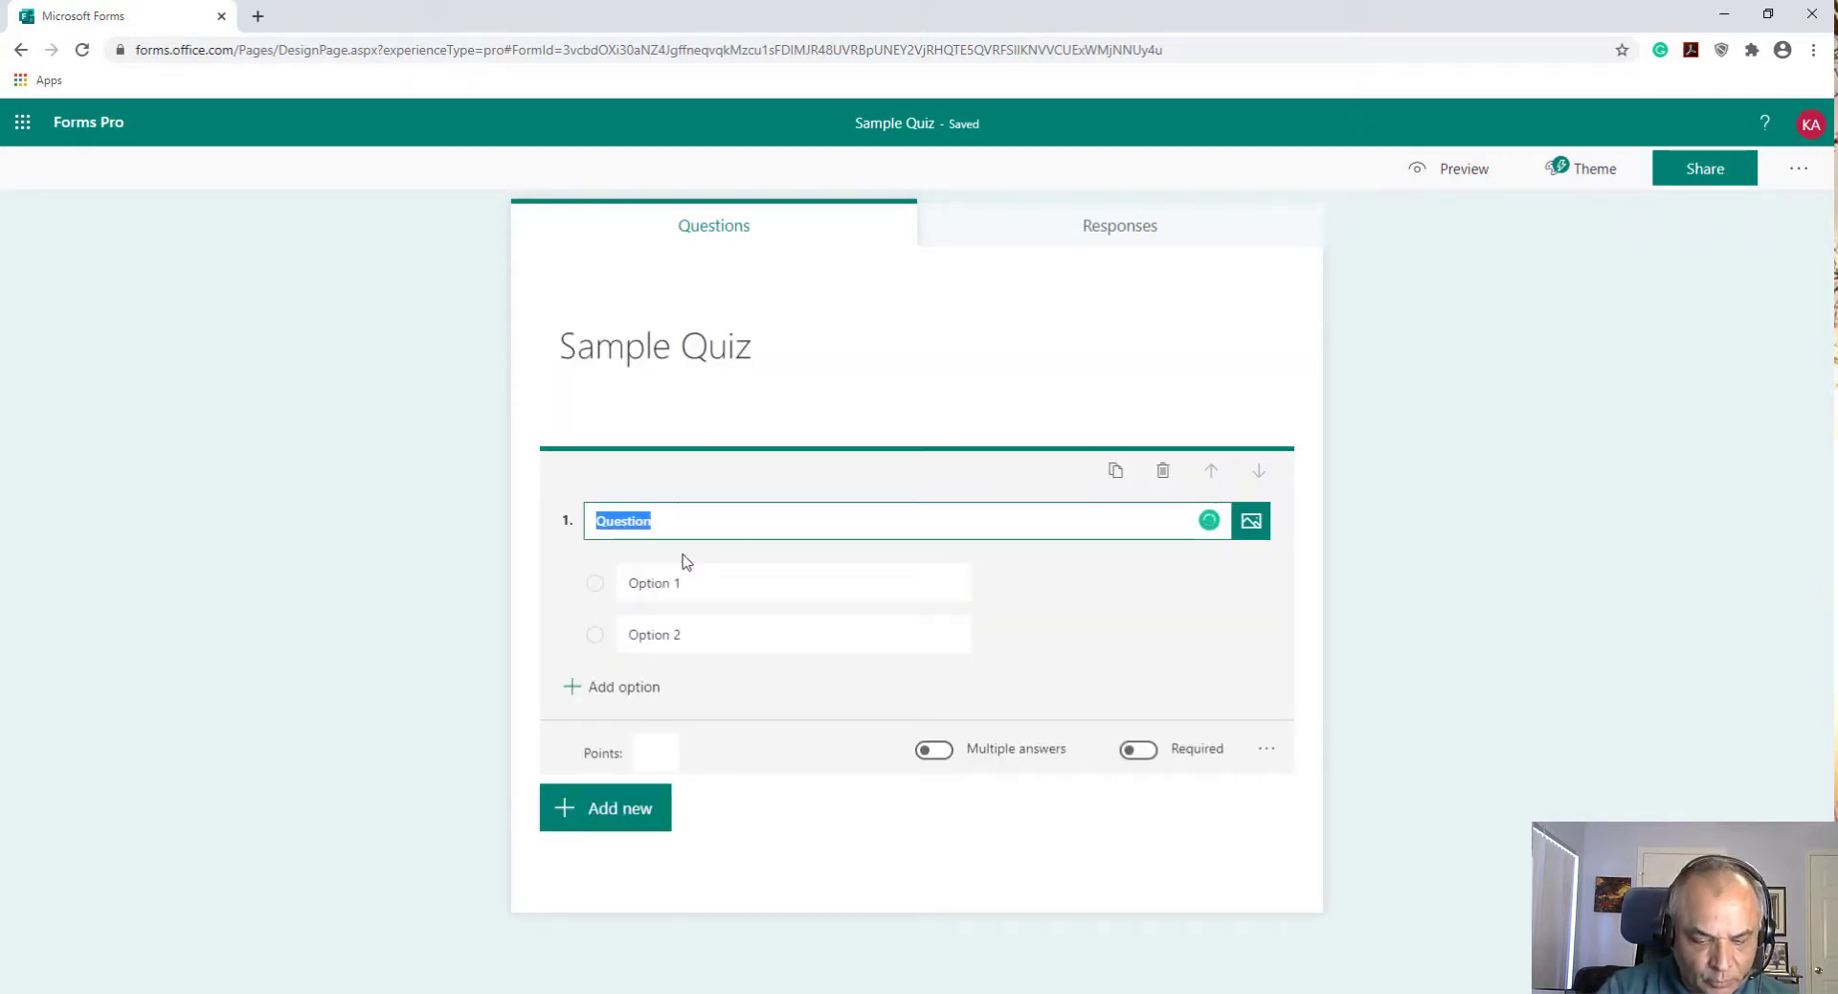
type("The sunn")
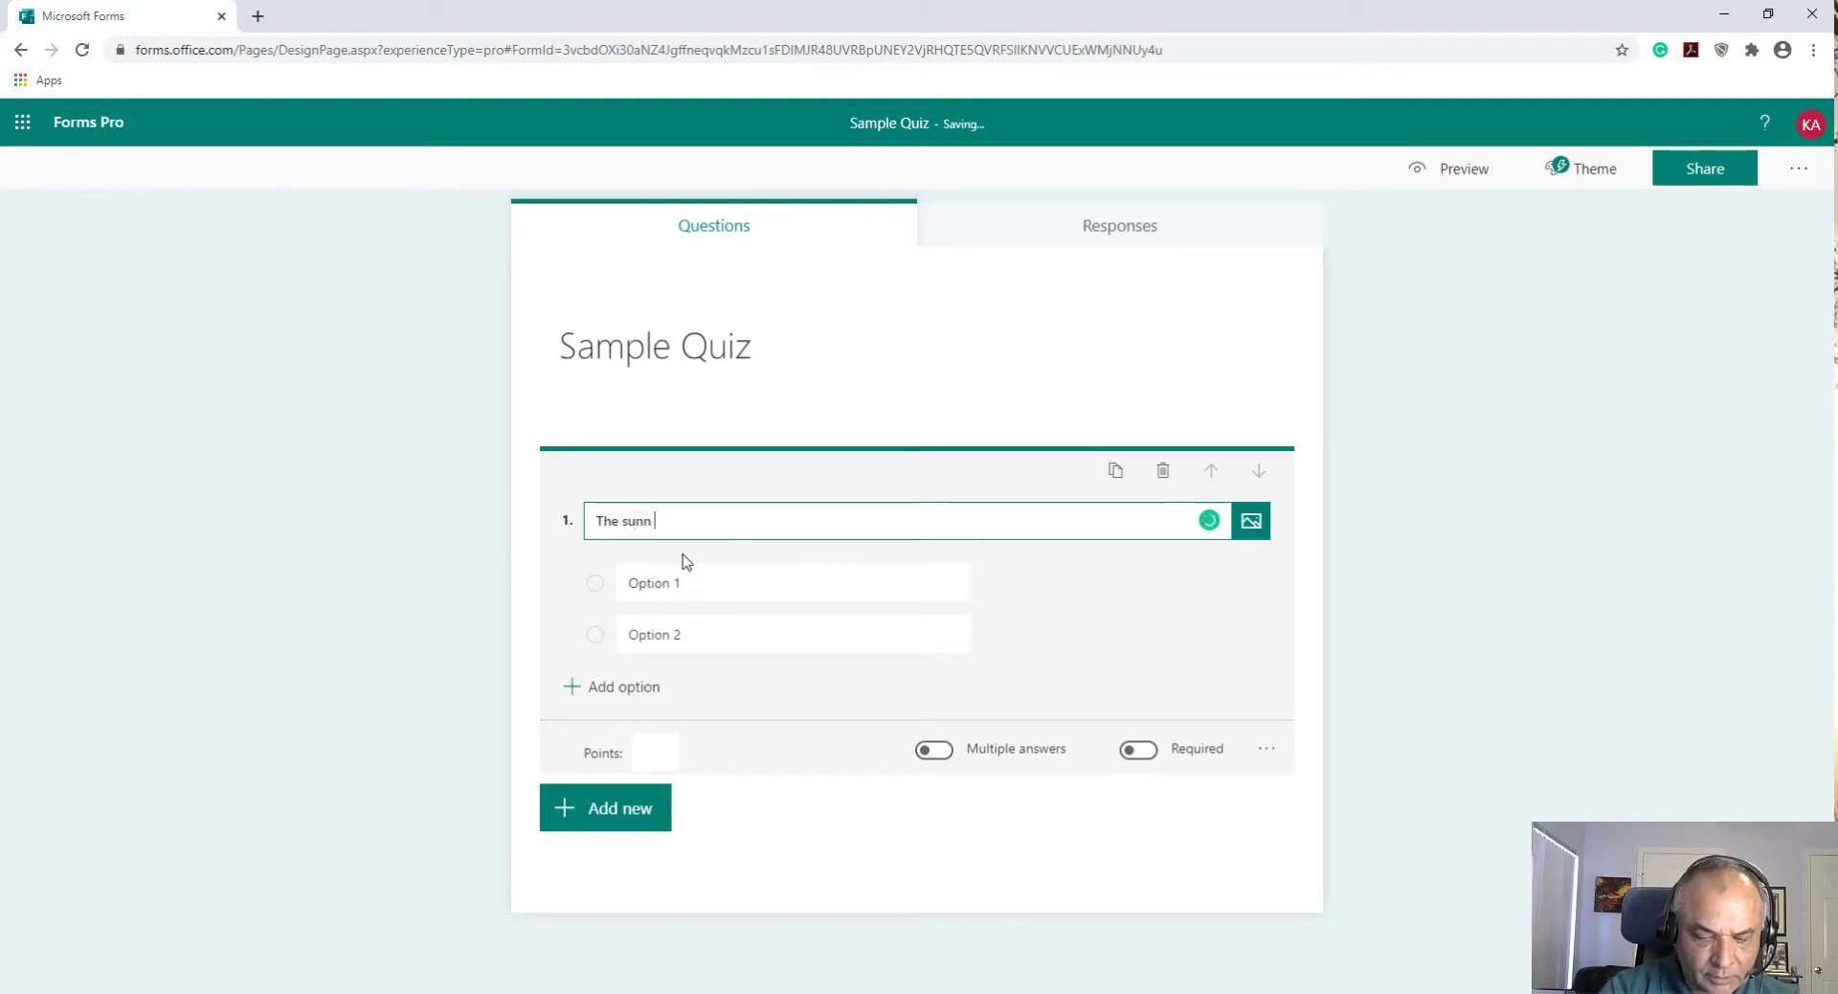
key("BackSpace")
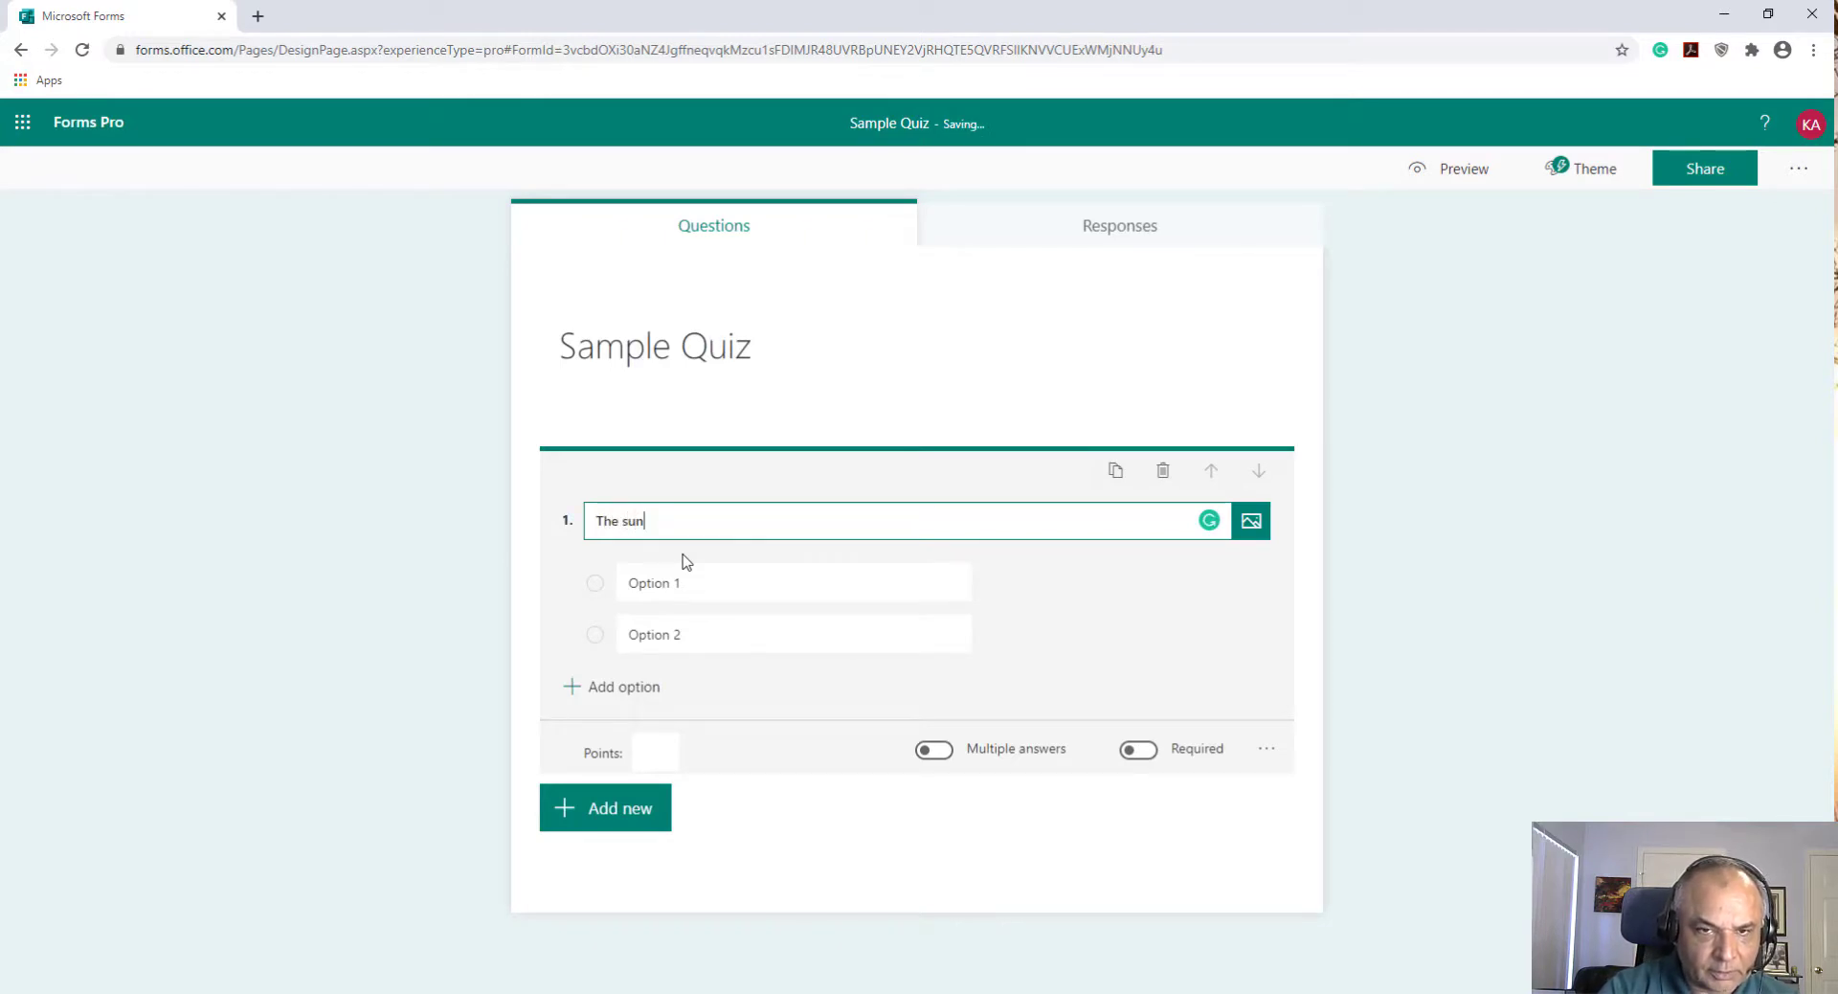
type("sets in")
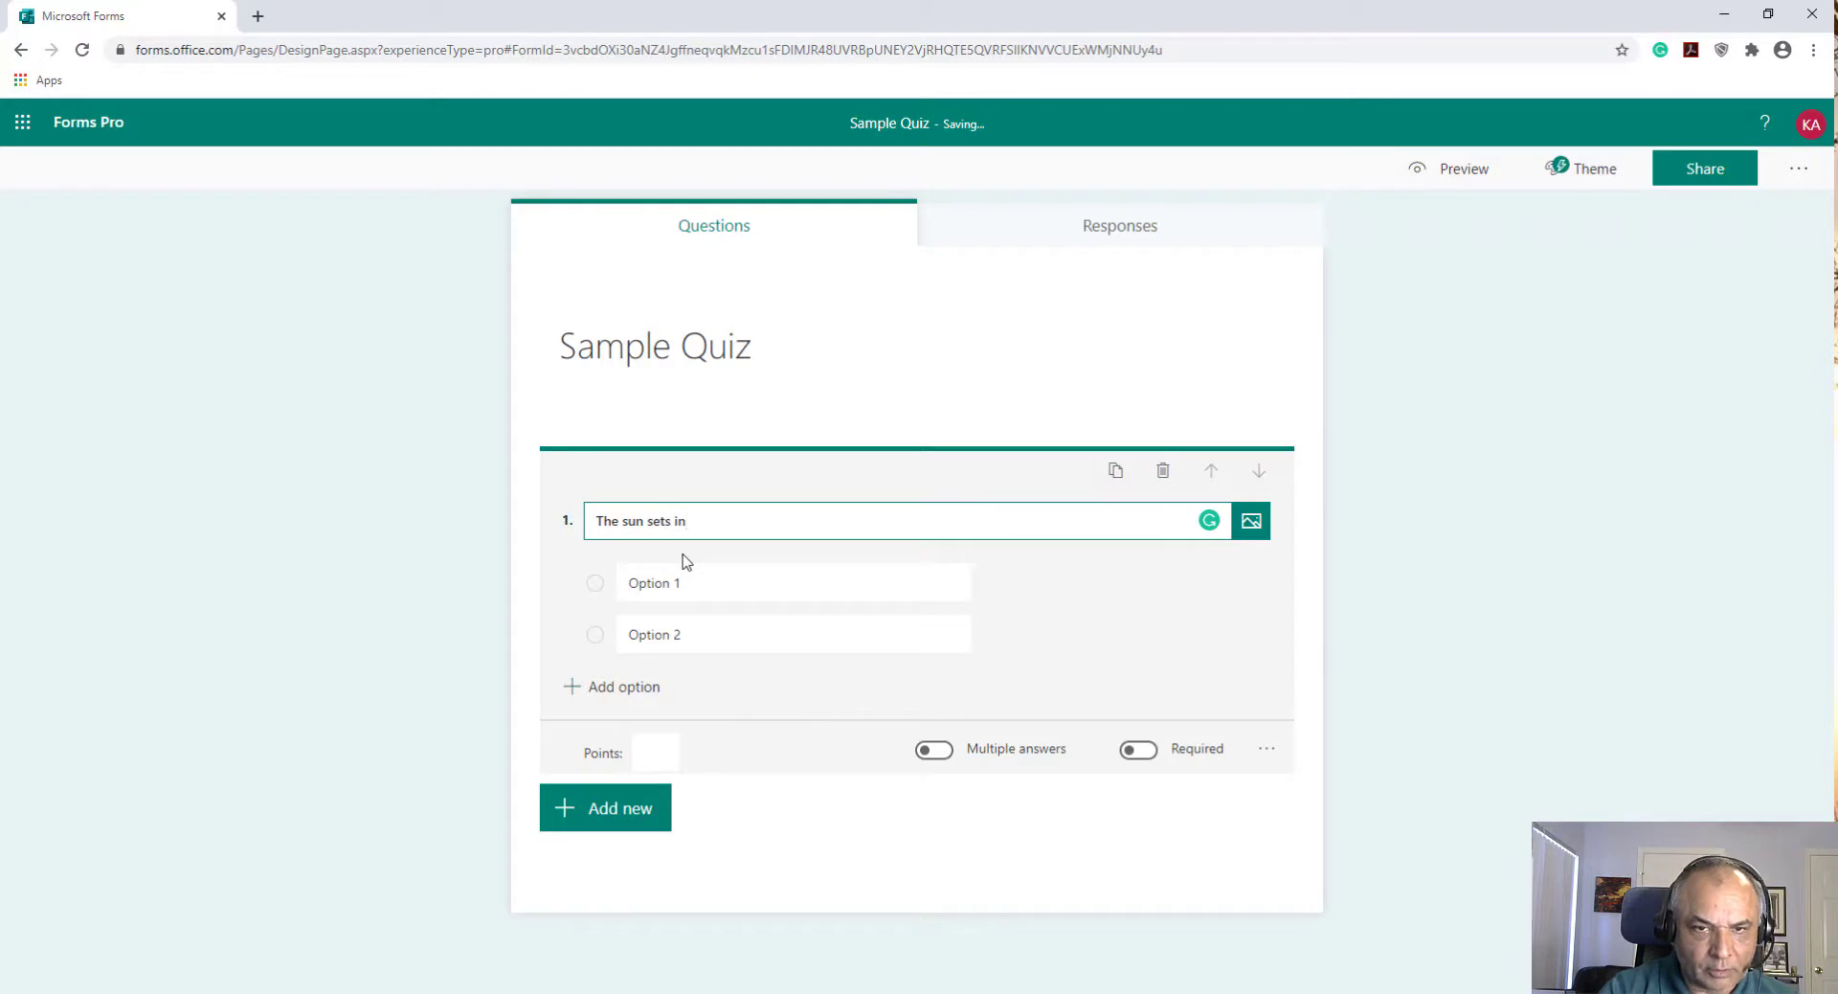
Give the sun question the options East, West and North, and mark West as the correct answer
left_click(663, 583)
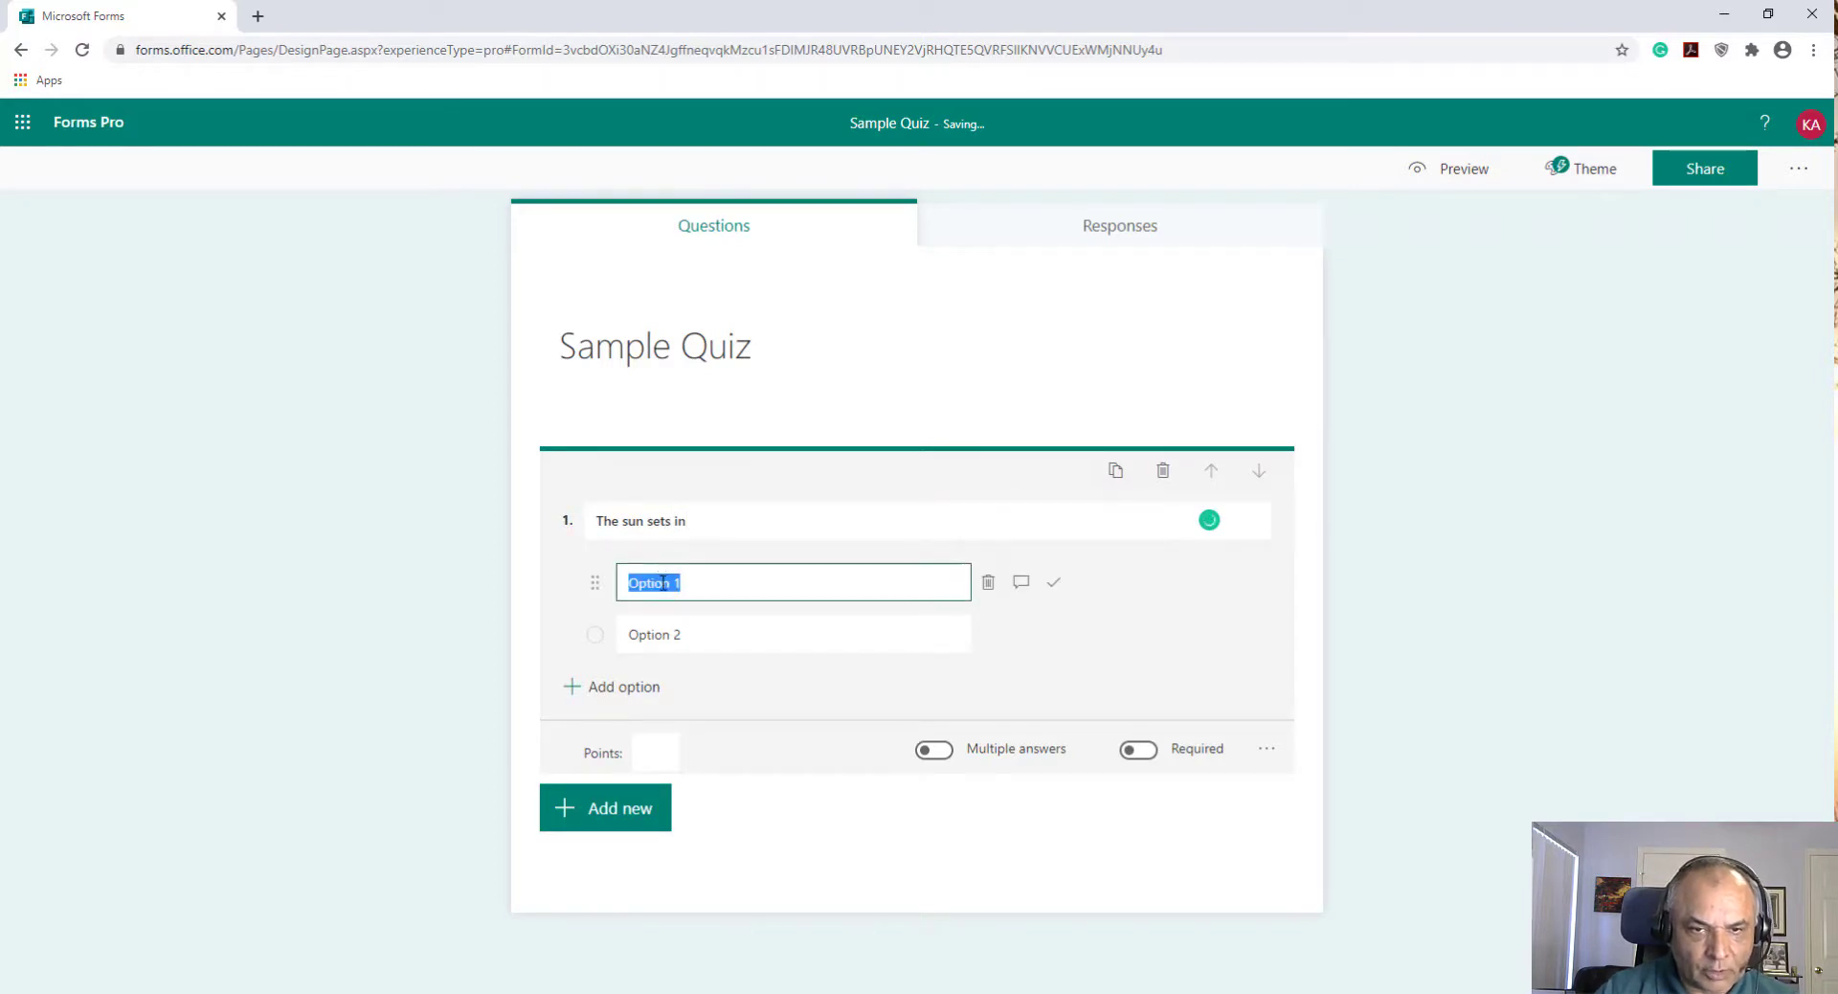
type("East")
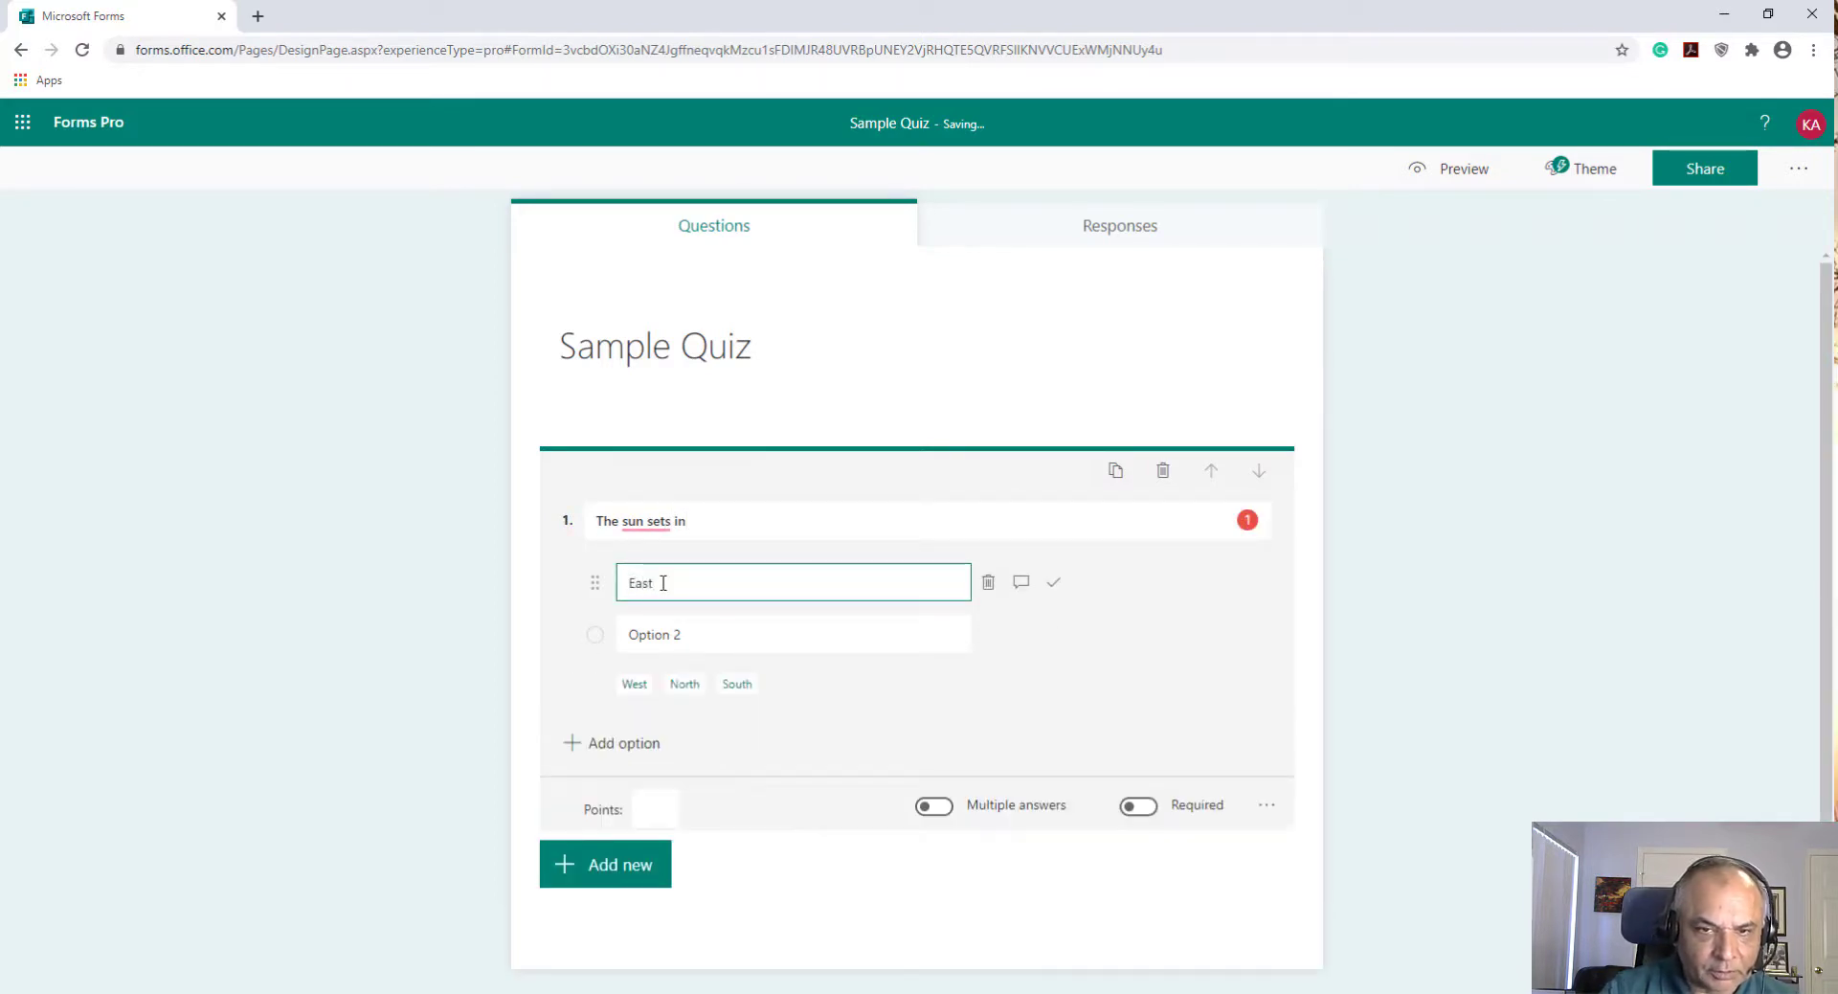
left_click(664, 632)
type("QW")
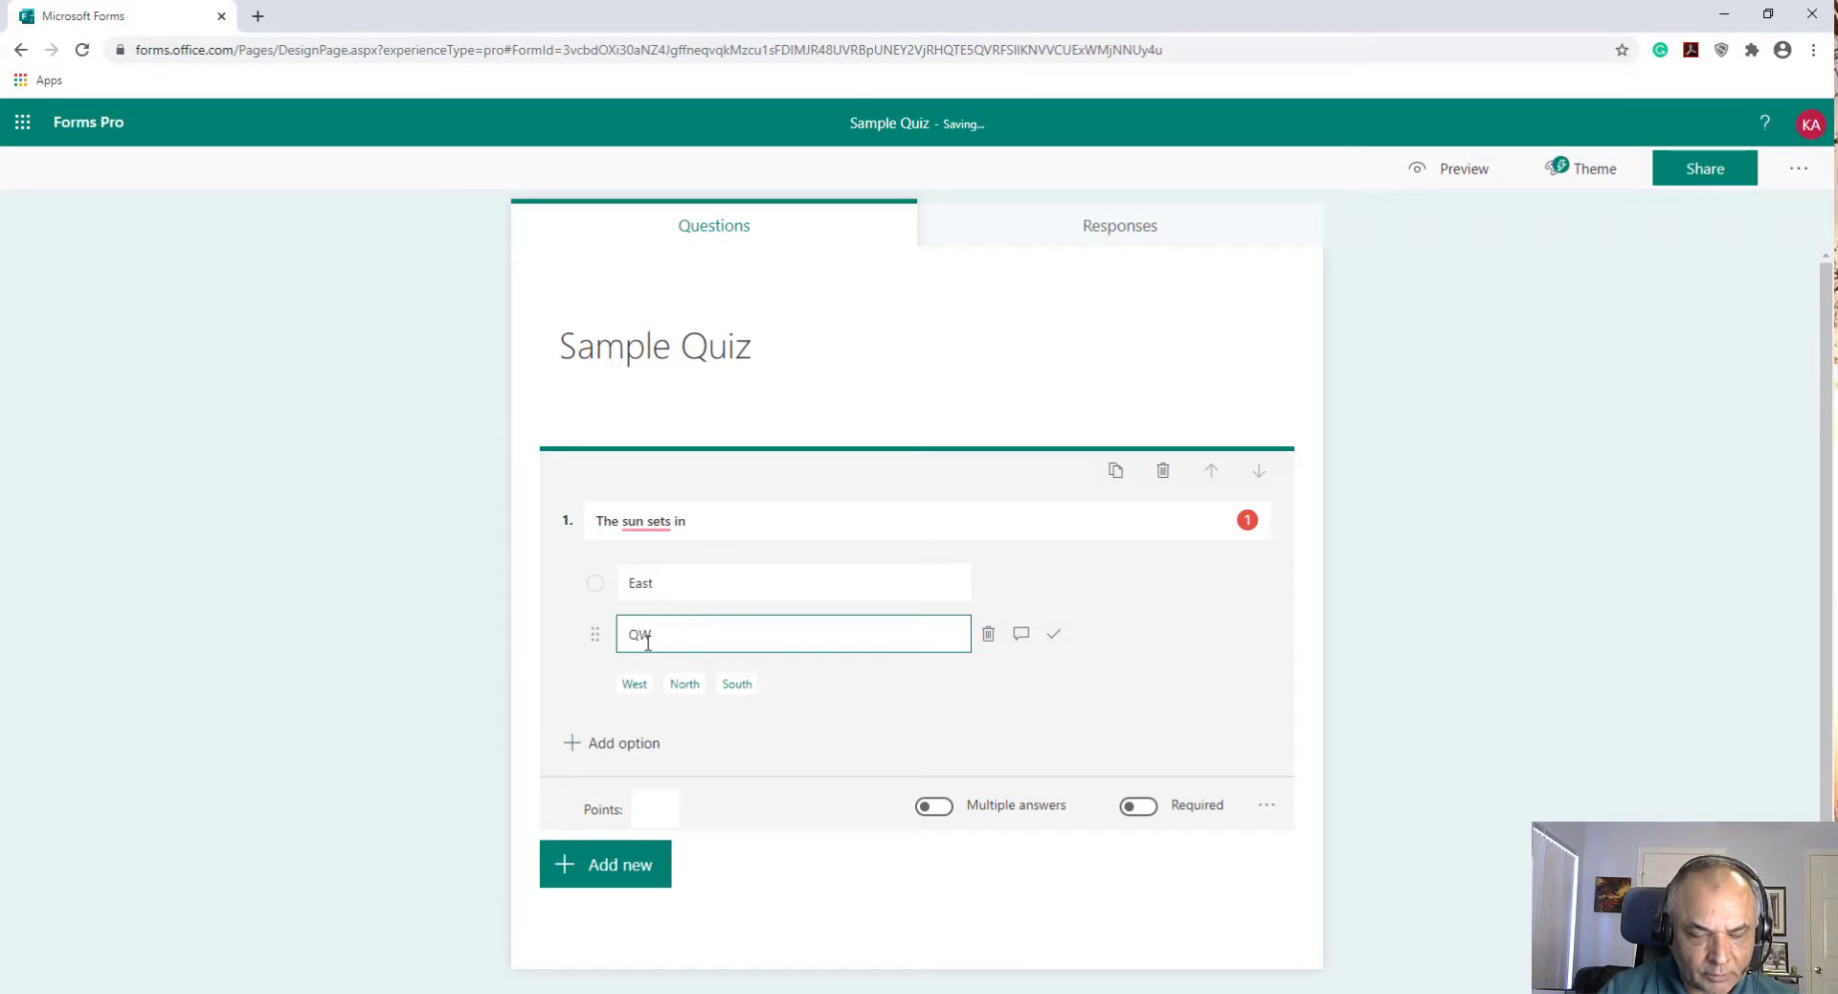
key("BackSpace")
key("BackSpace")
type("West")
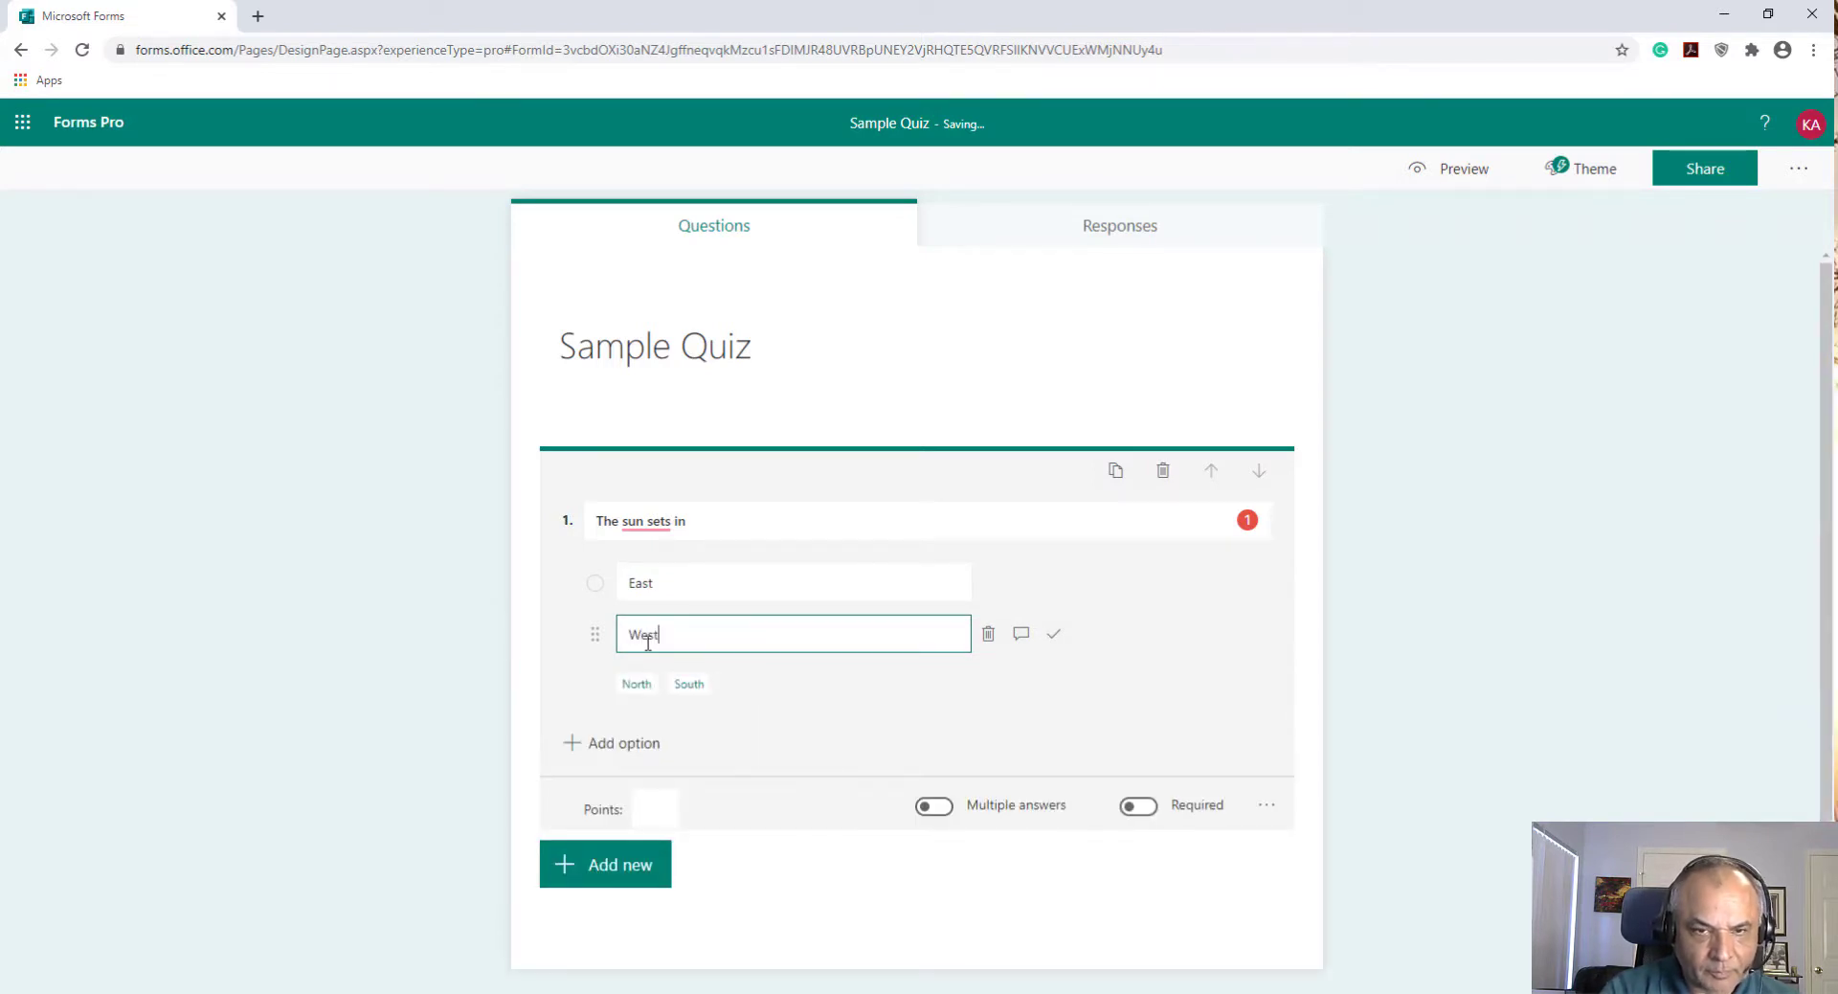
left_click(635, 684)
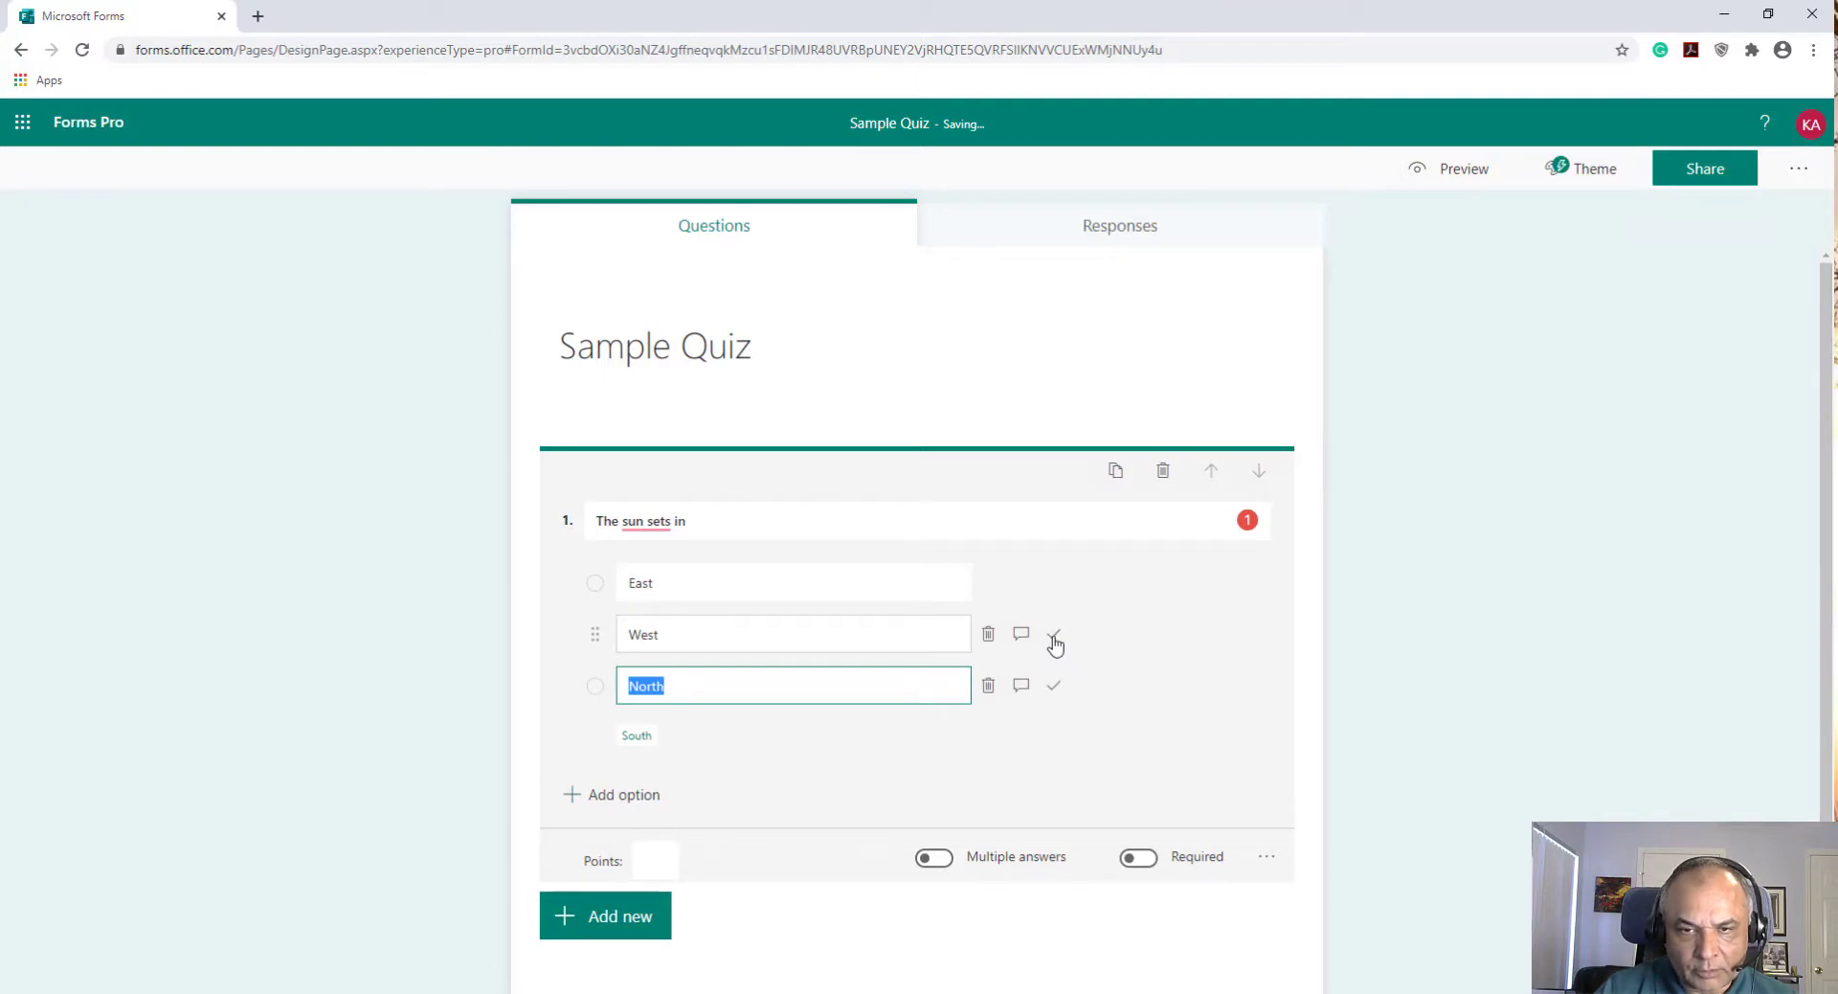
left_click(1053, 637)
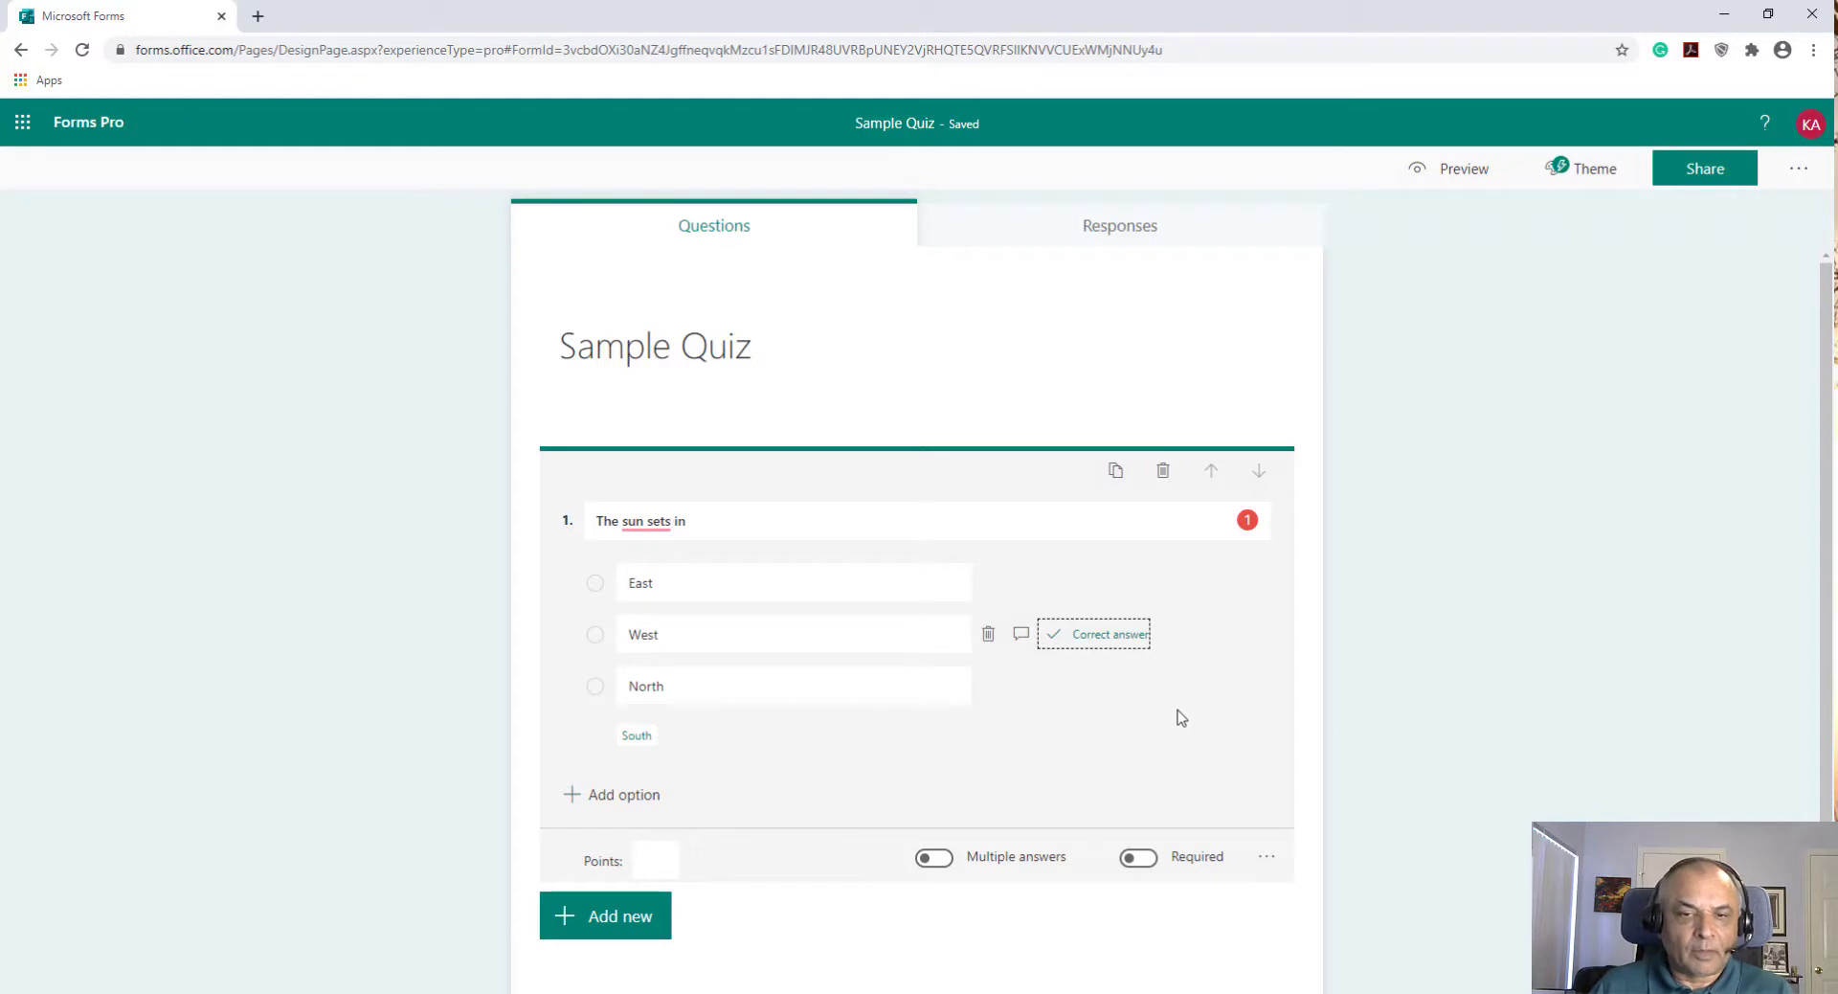
Turn on multiple answers for the sun question, then switch the option off again
scroll(821, 870, "down", 1)
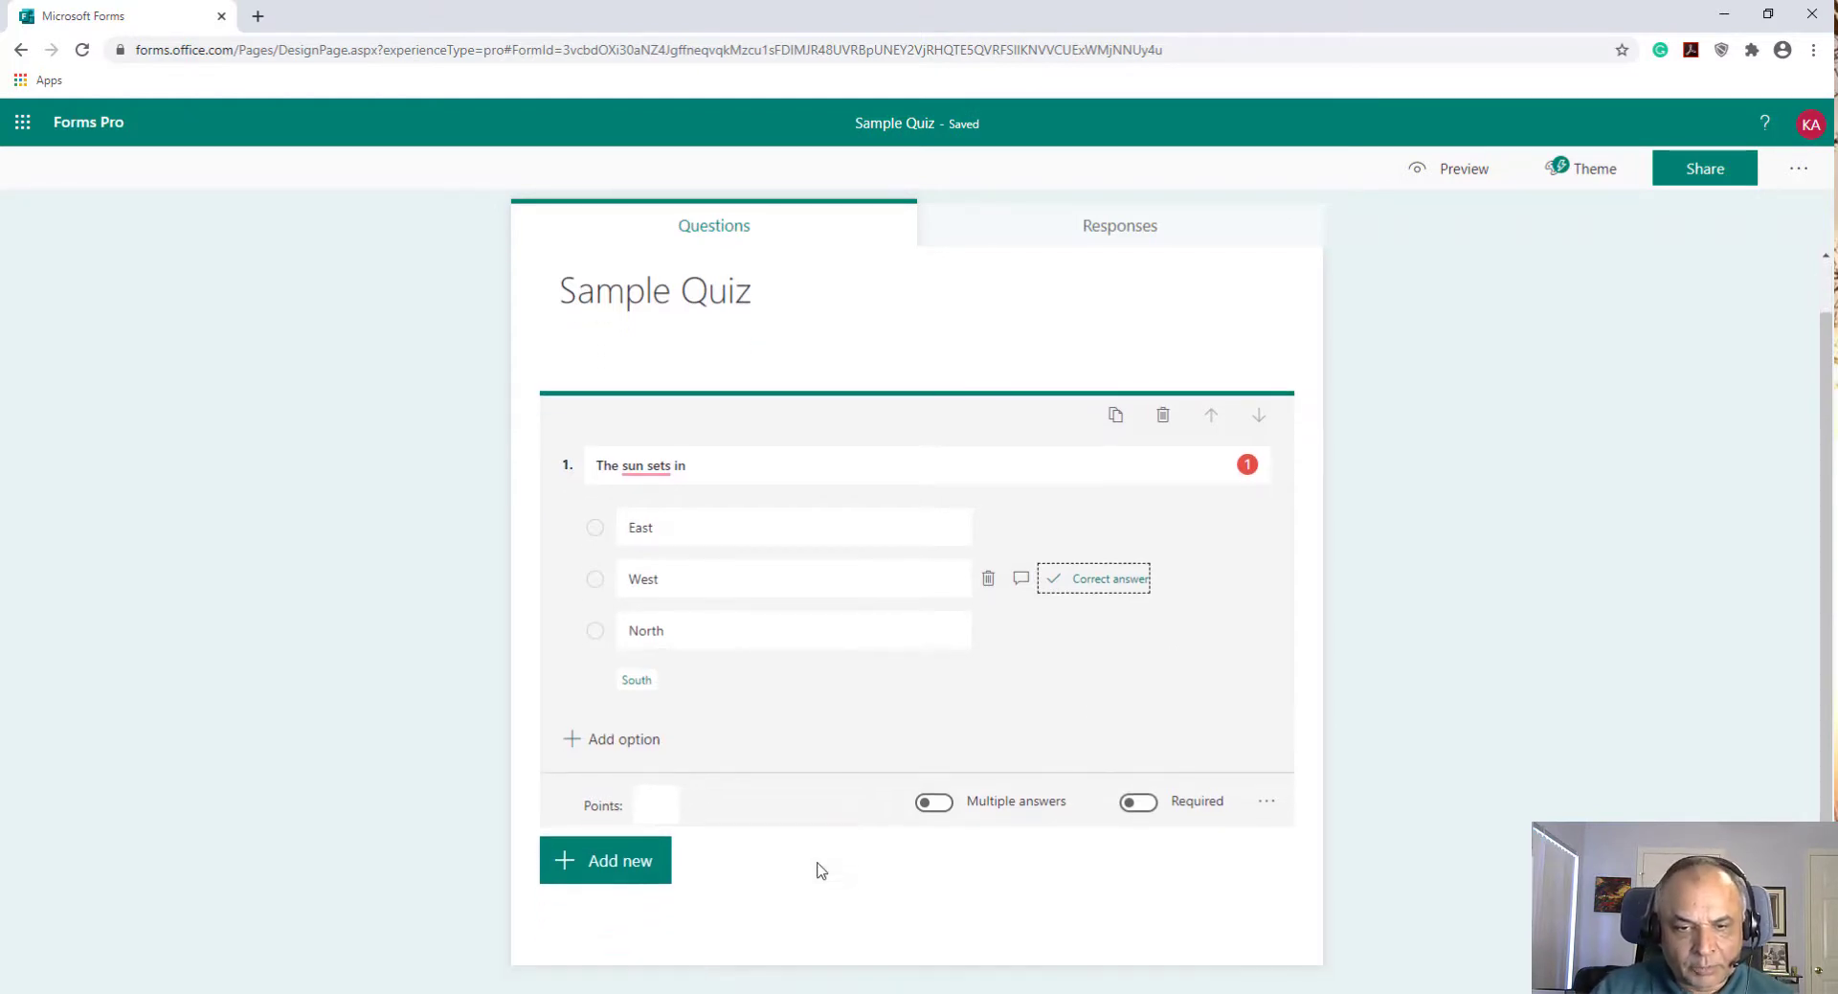
left_click(660, 809)
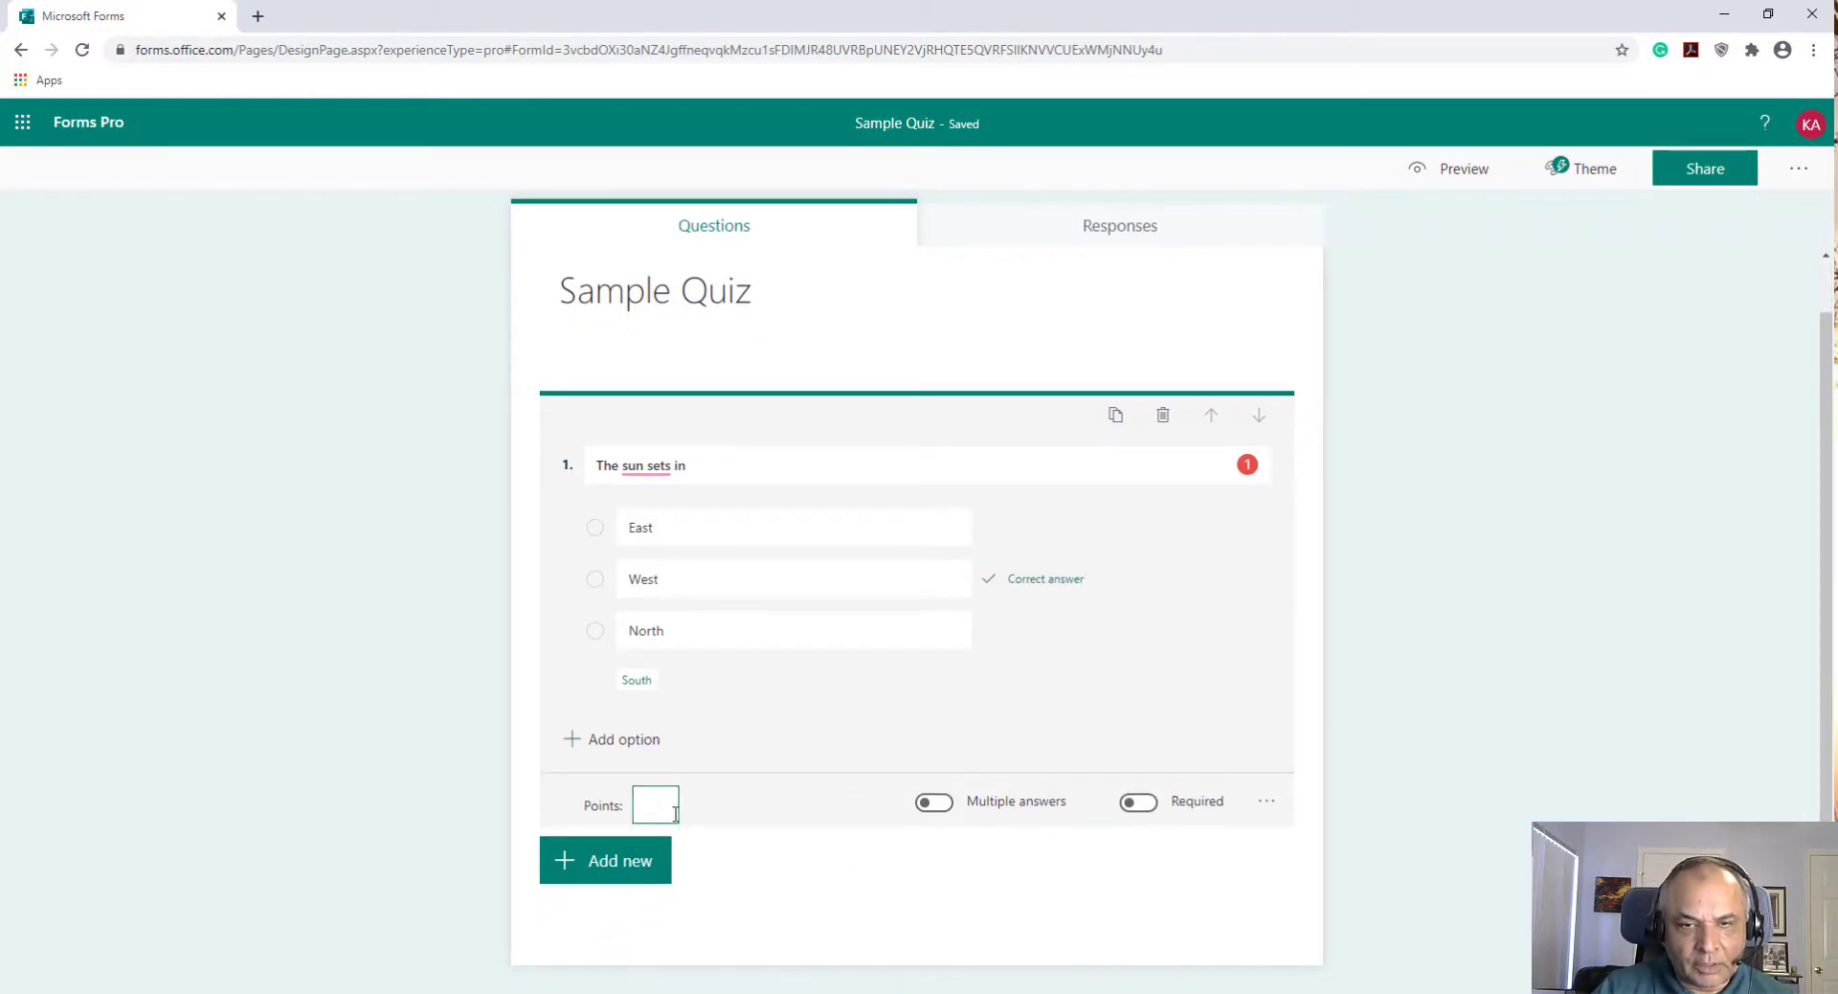
left_click(936, 803)
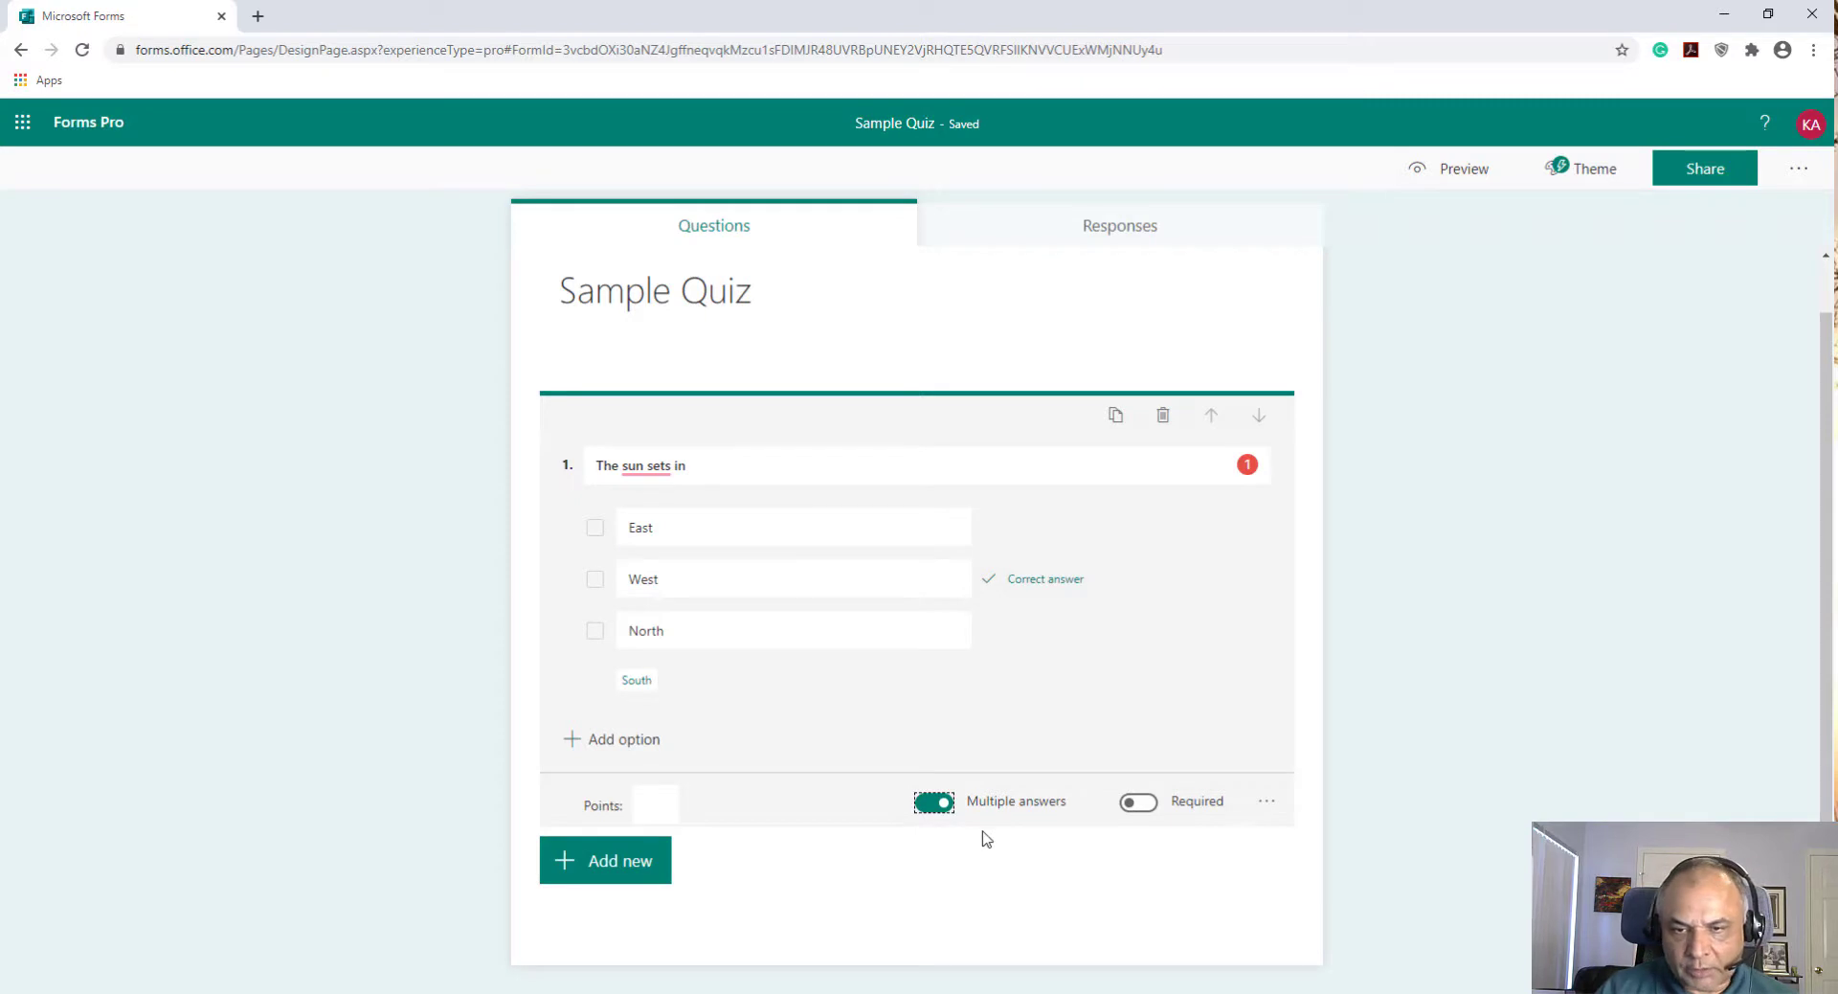
left_click(931, 804)
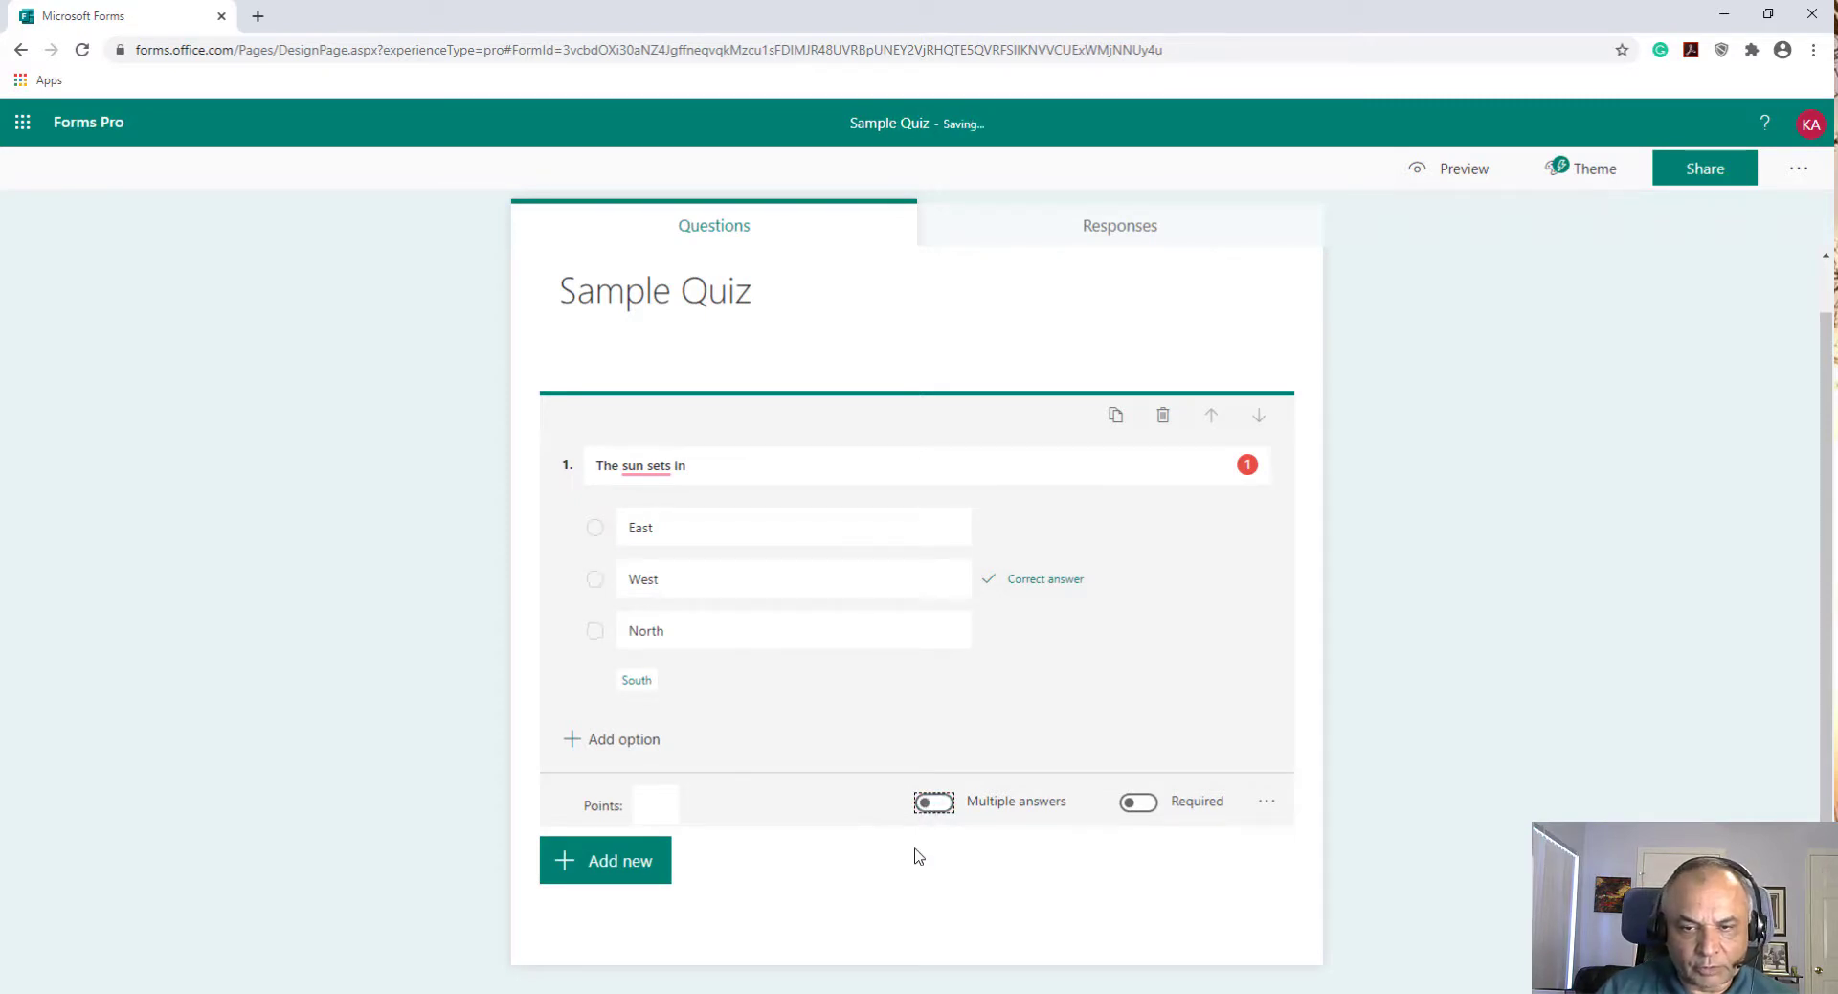
Add a text question reading "The value of 3+2 is" with 5 as its correct answer
left_click(636, 866)
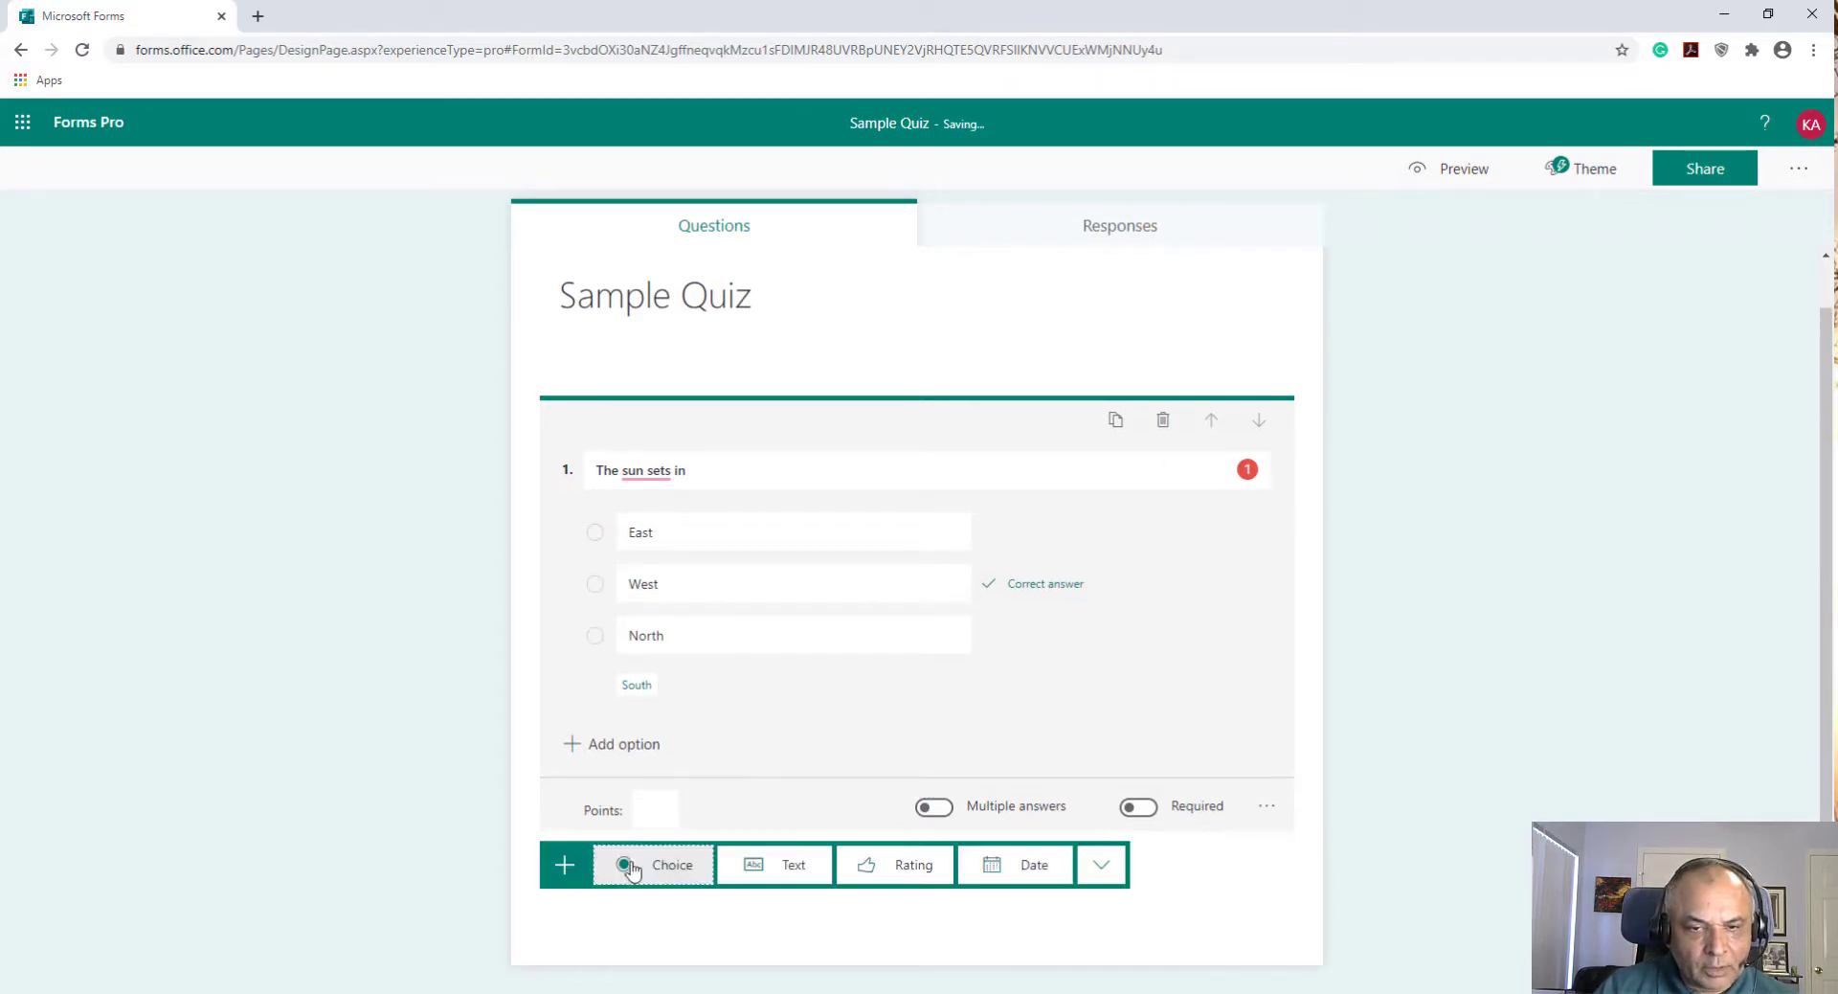
left_click(794, 866)
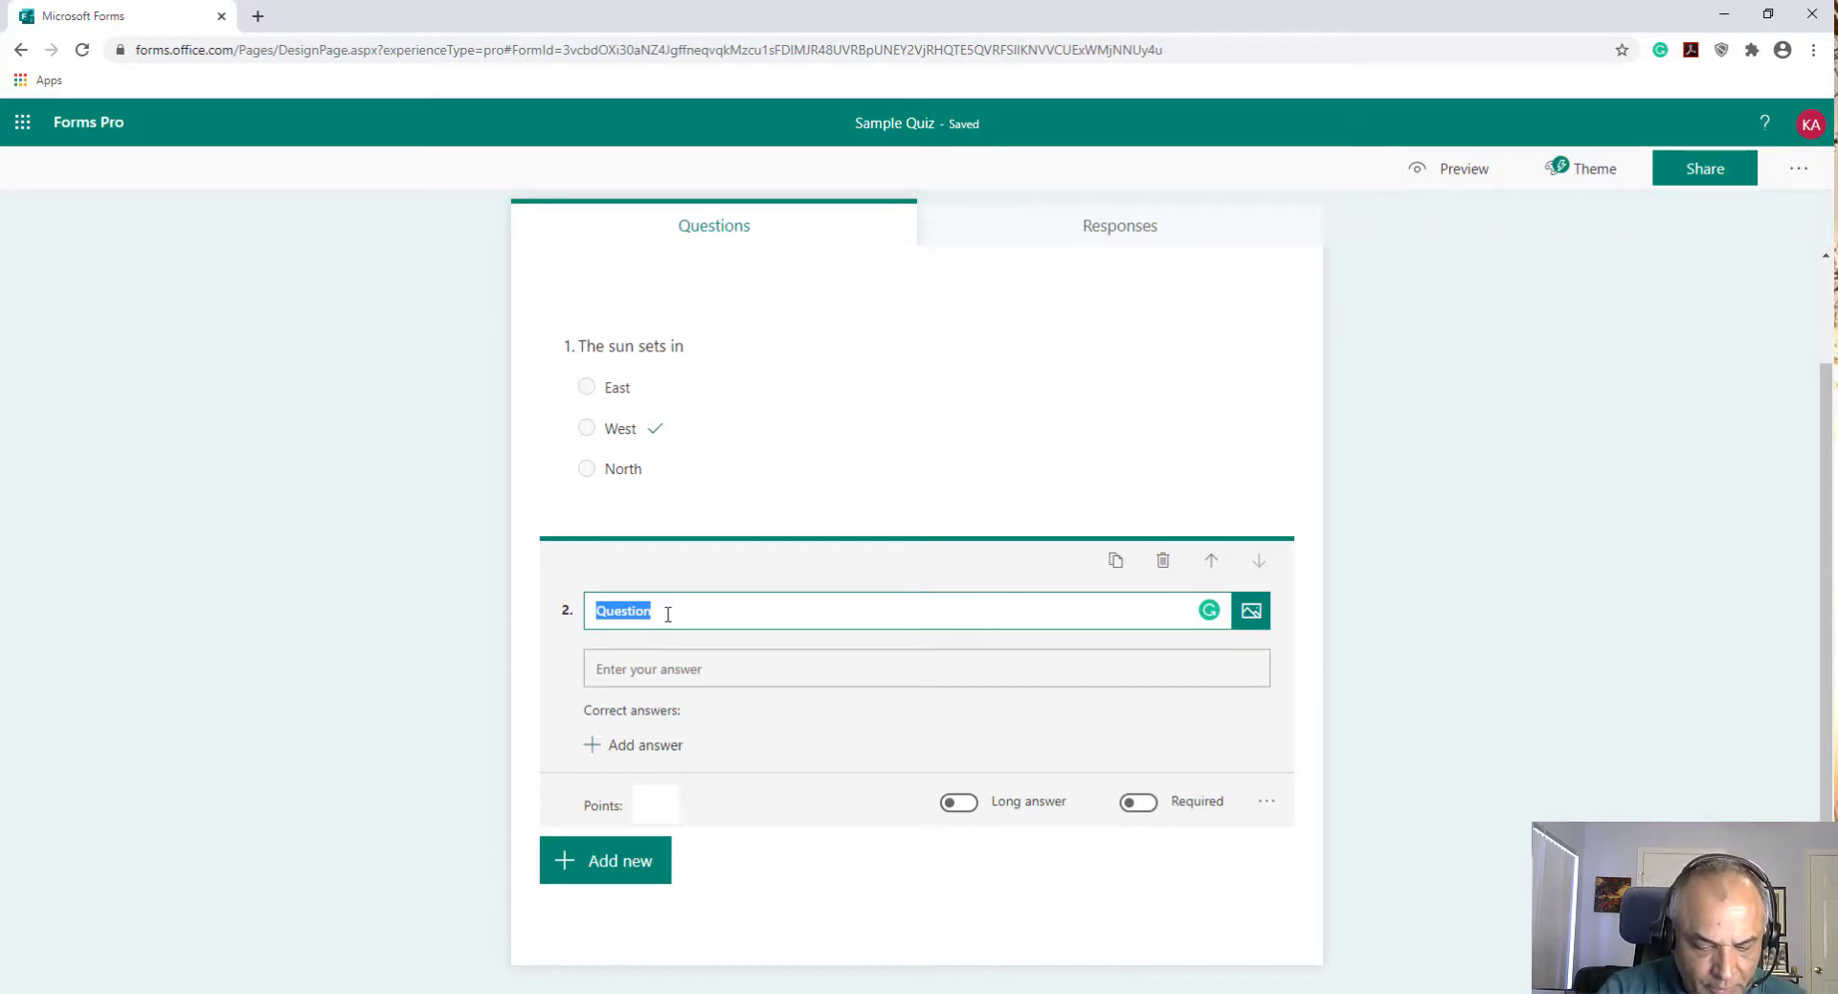
type("The ")
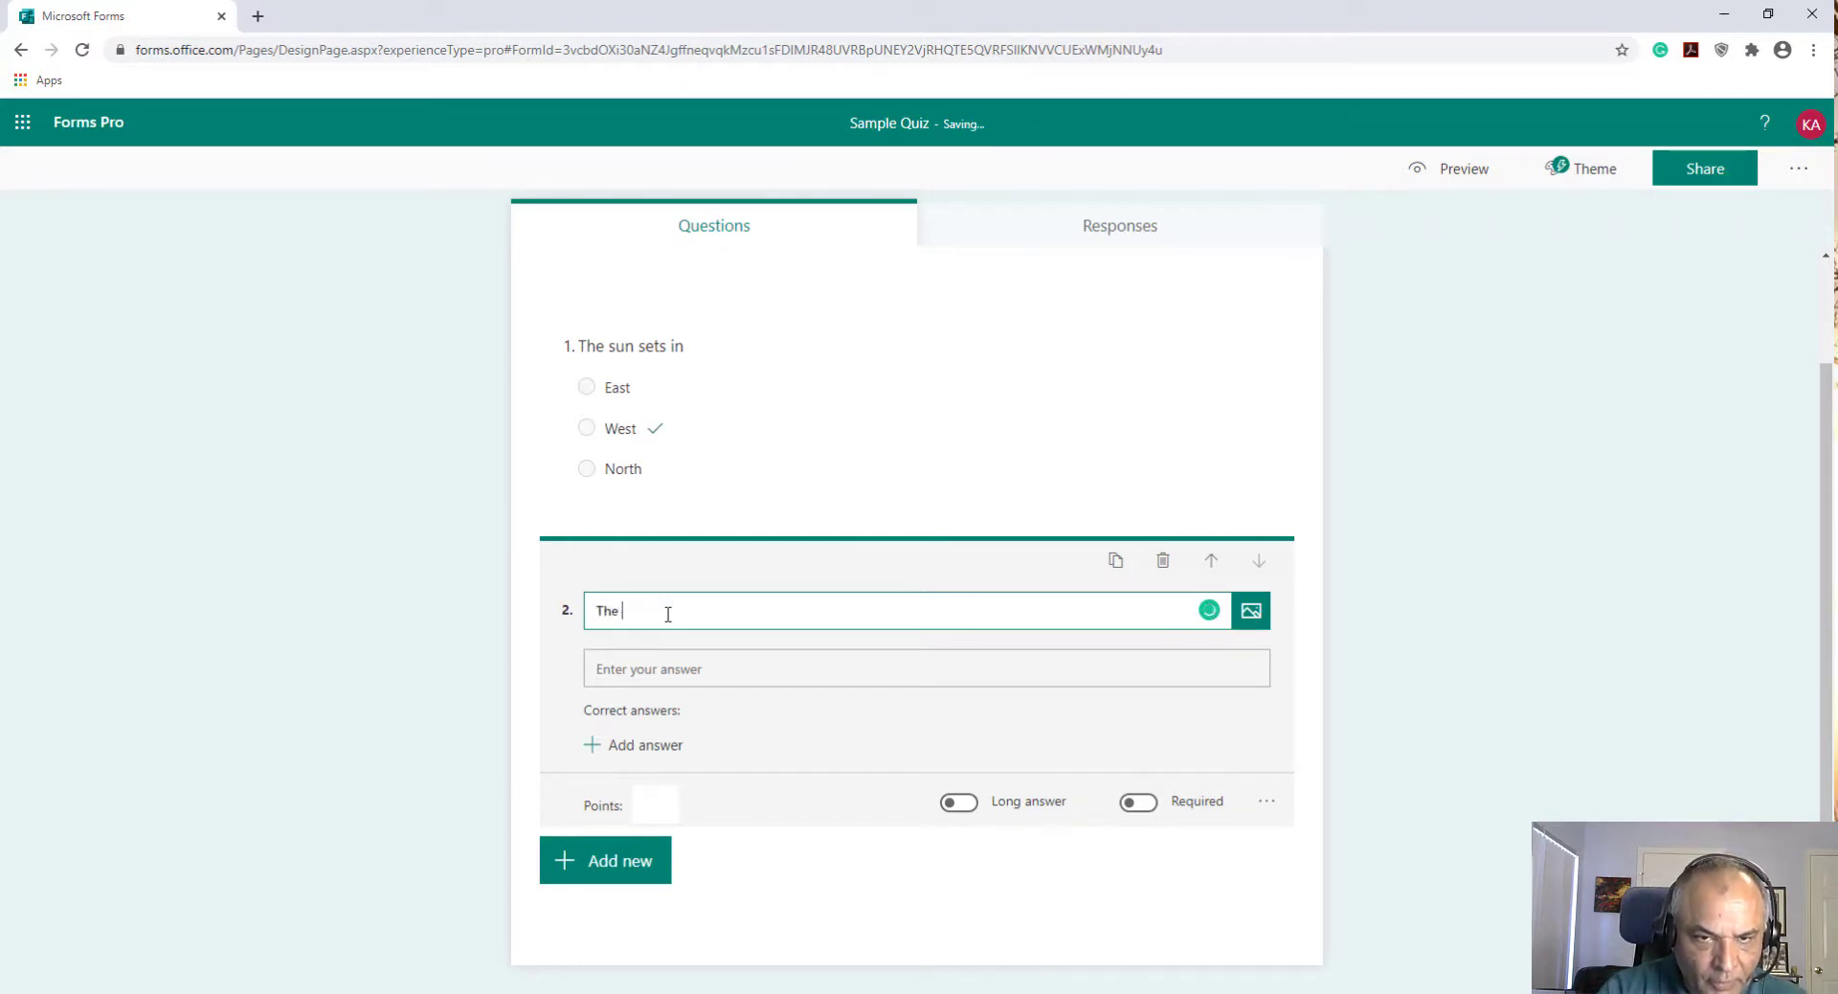
type("value of 3")
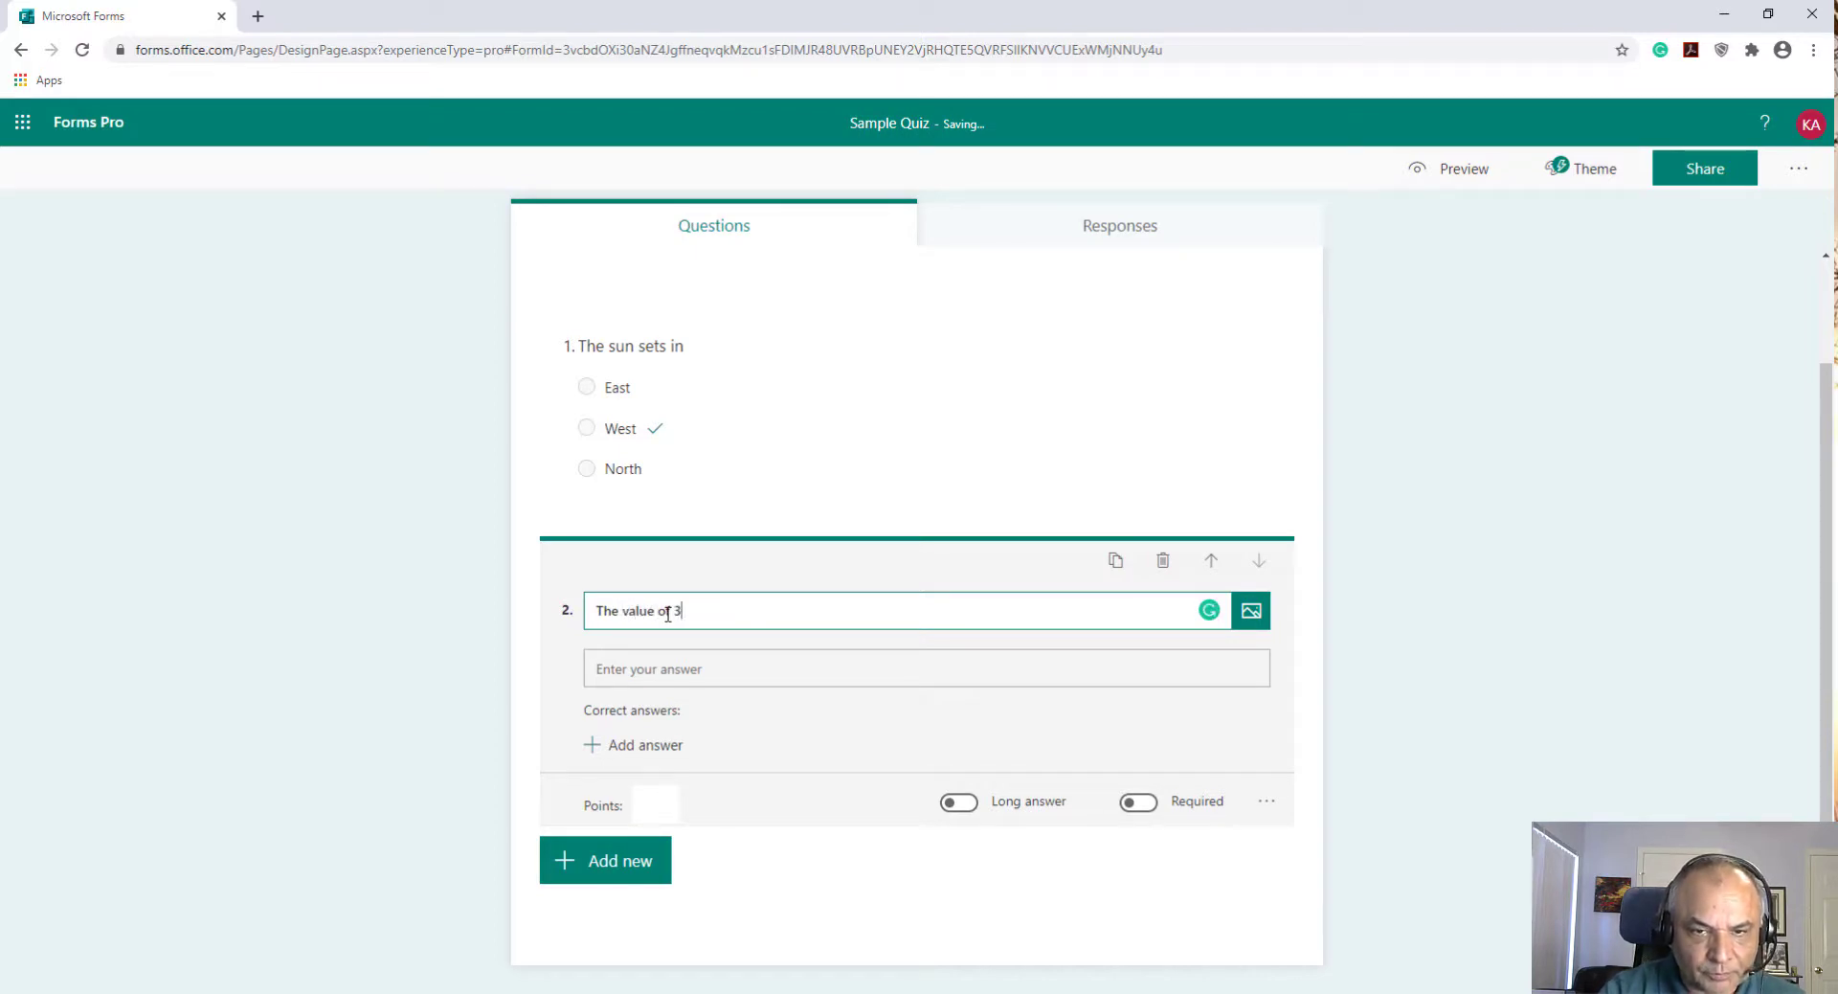
type("+2 is")
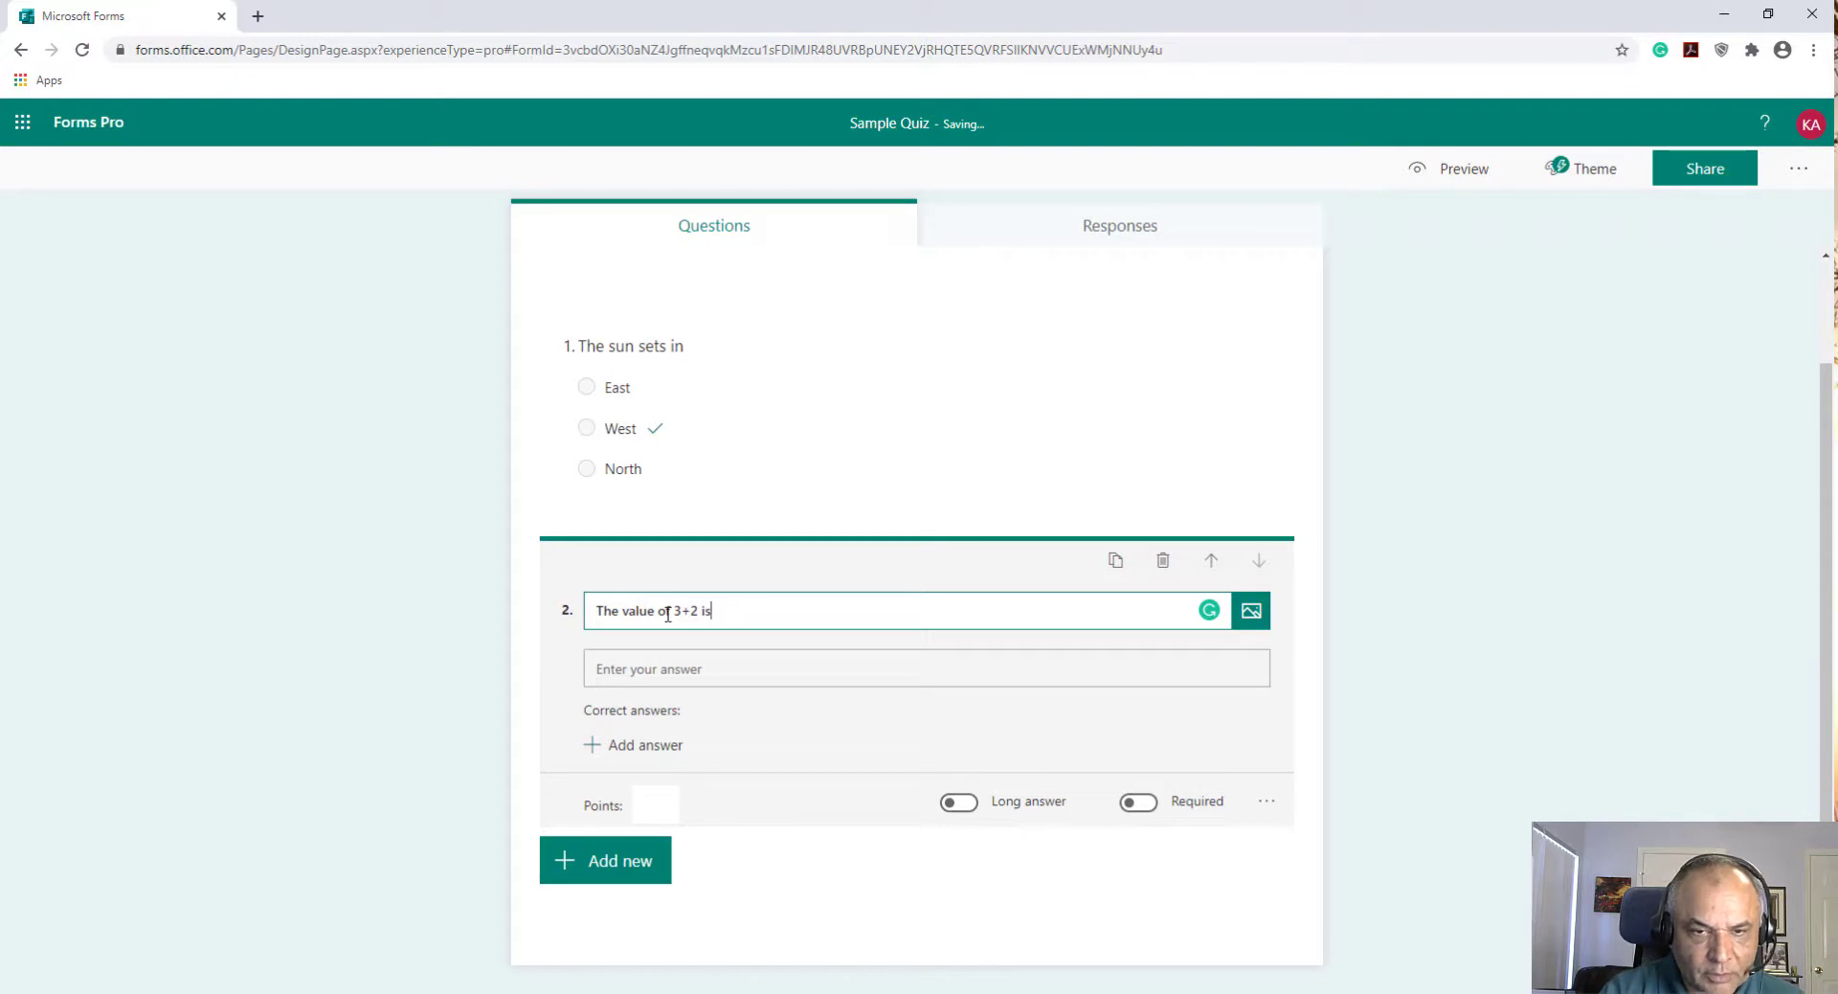
left_click(596, 749)
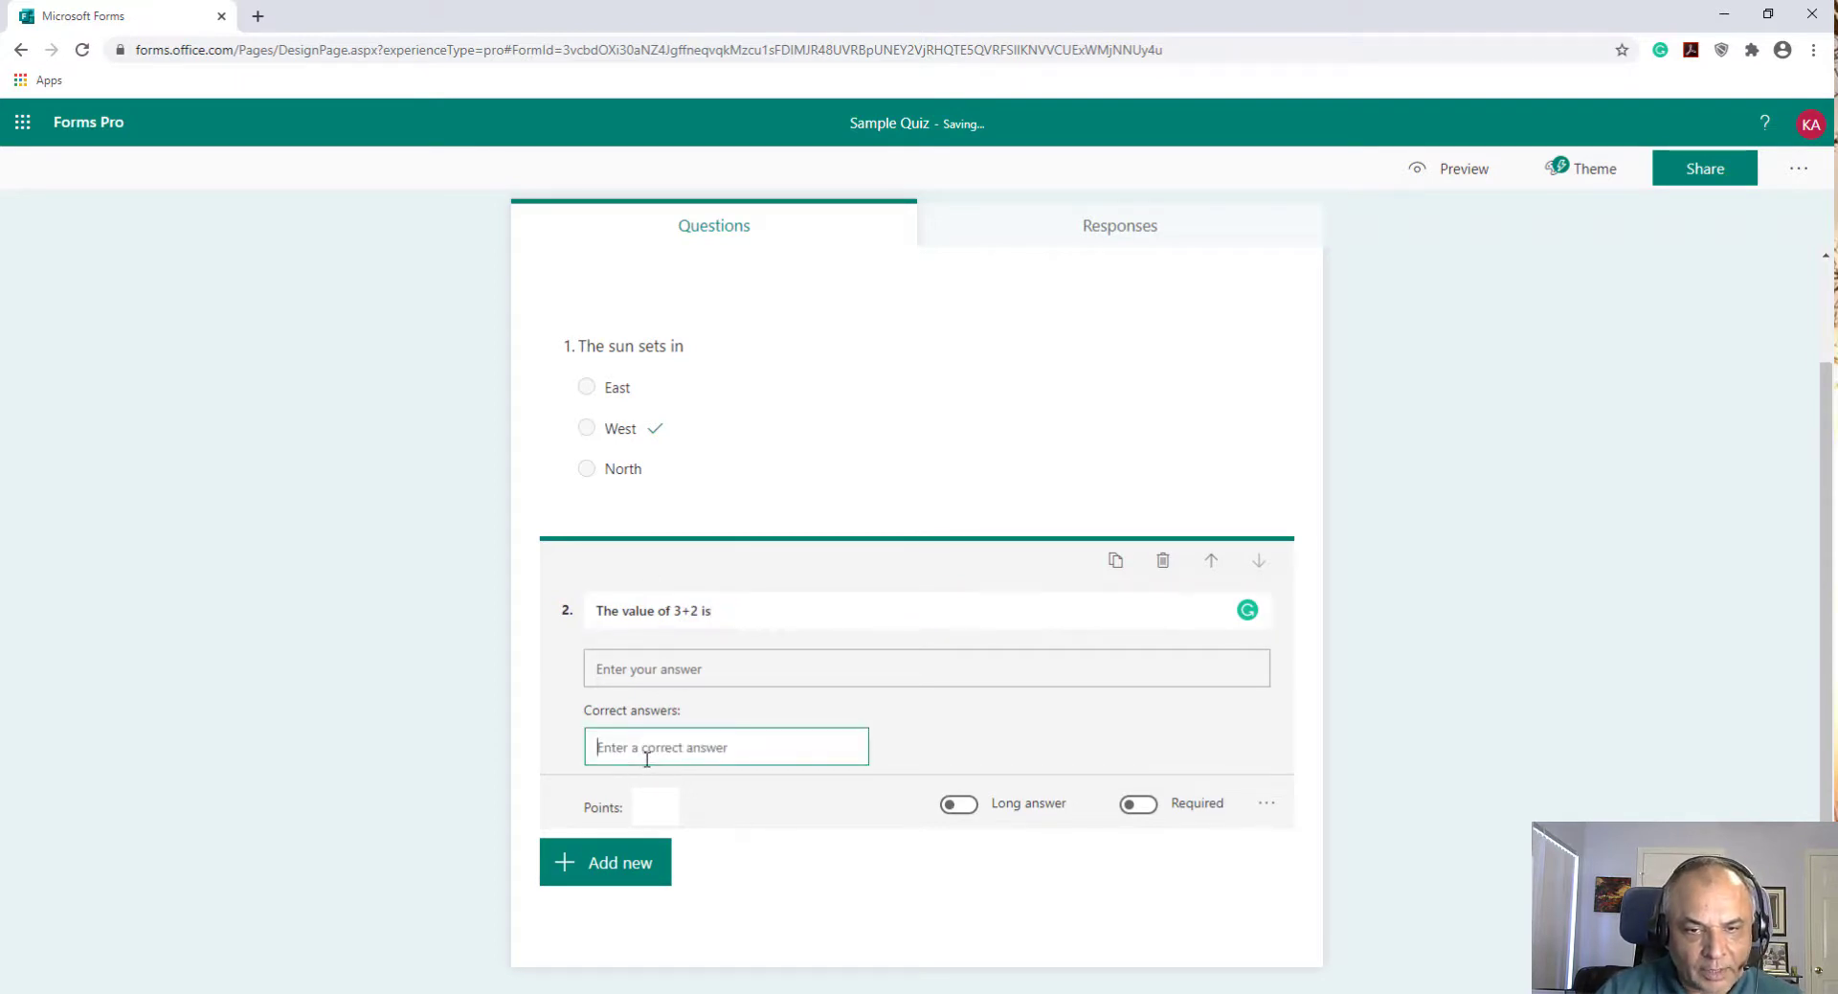
type("5")
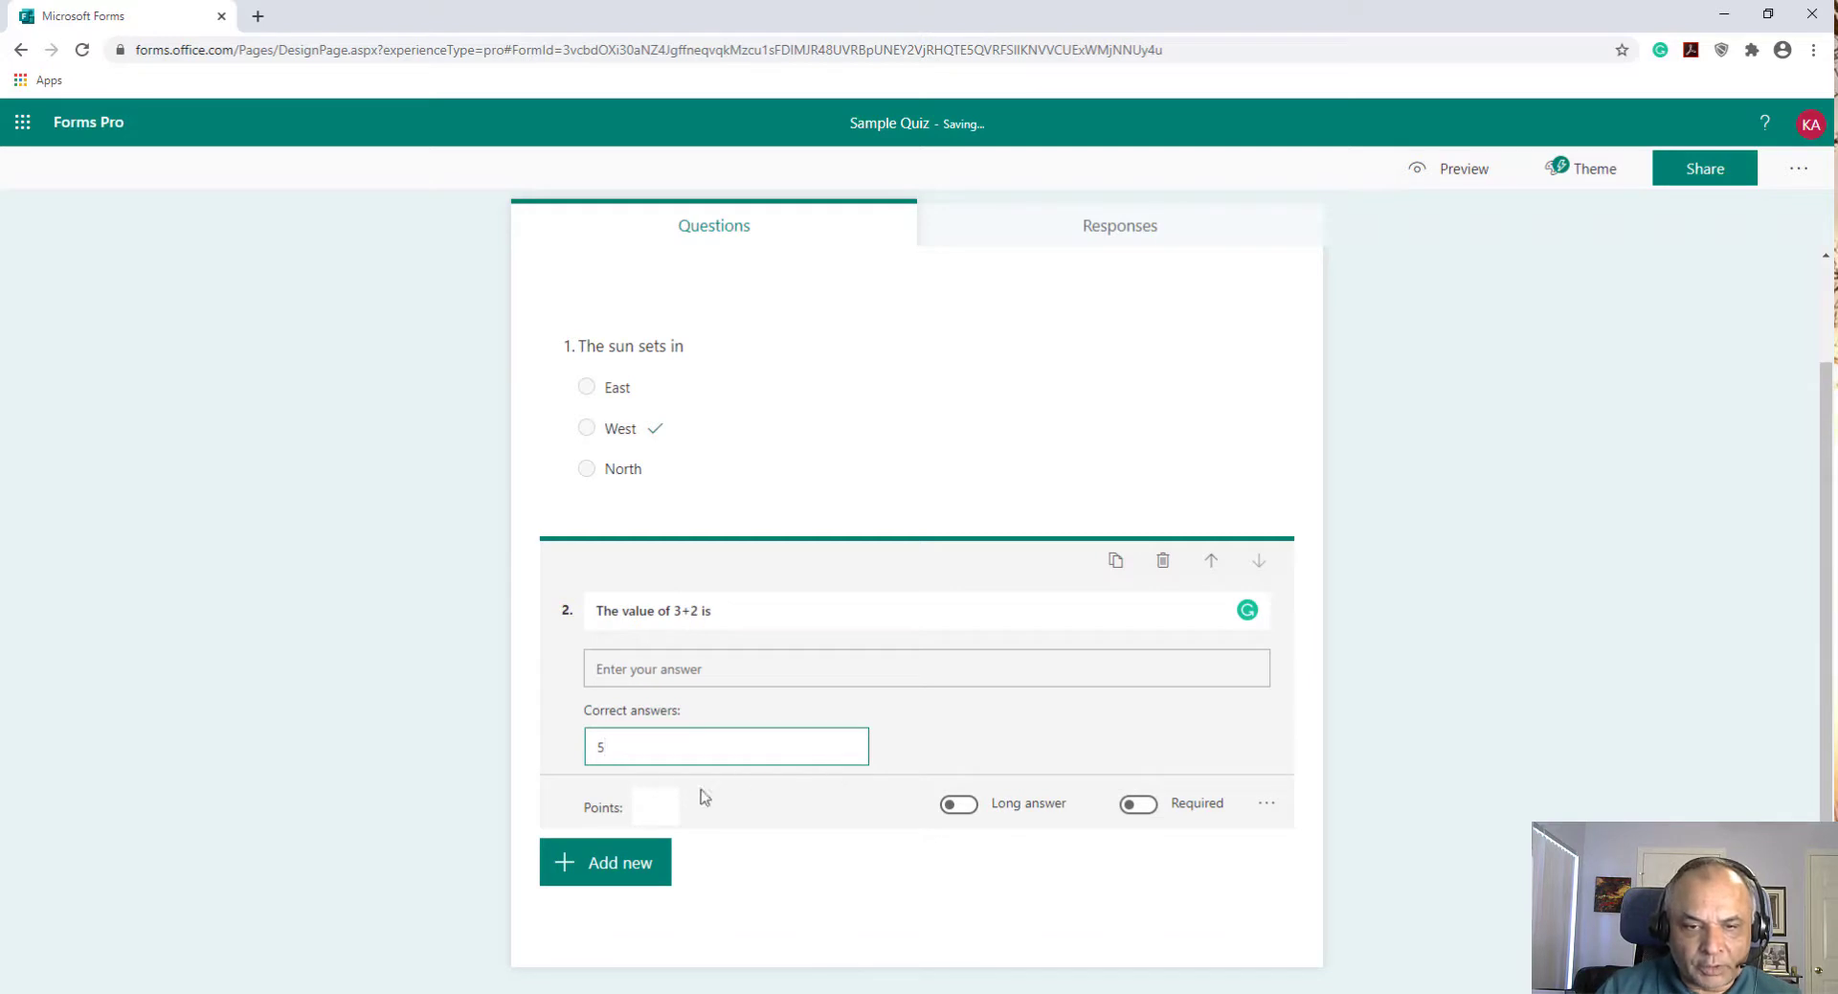
Add a restriction to the 3+2 question so that the answer must be a number
left_click(1267, 803)
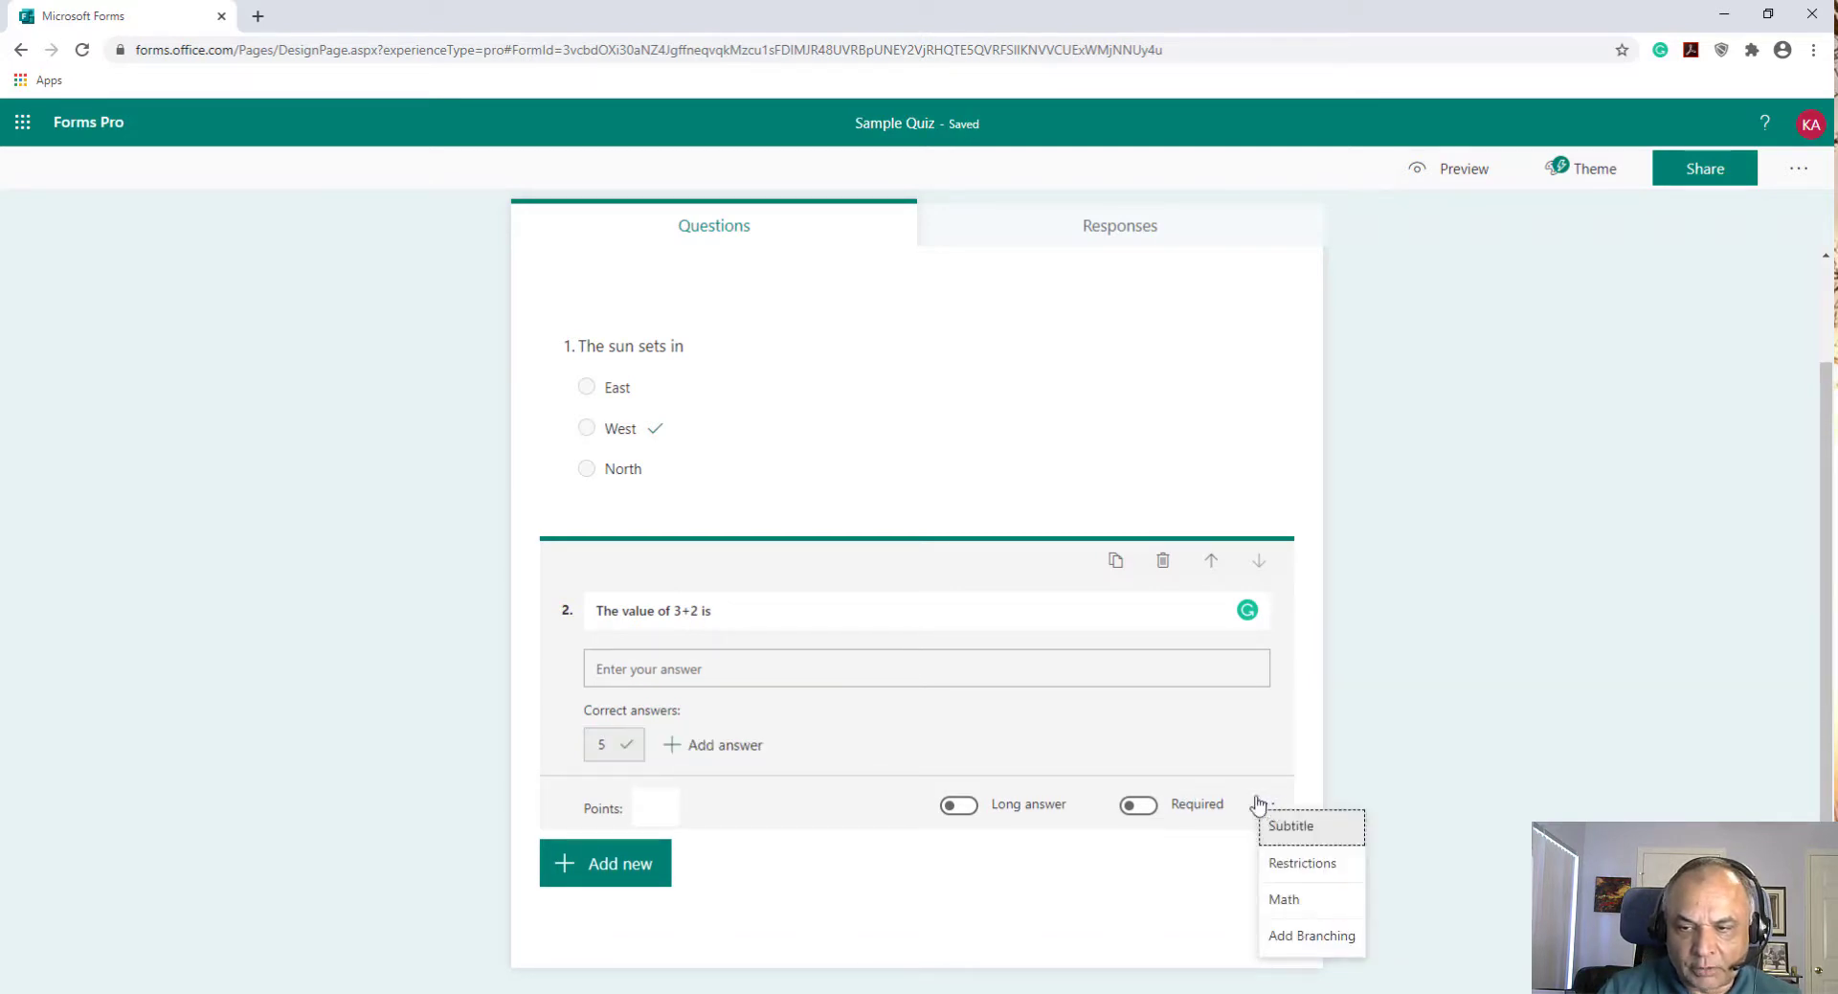
left_click(1307, 873)
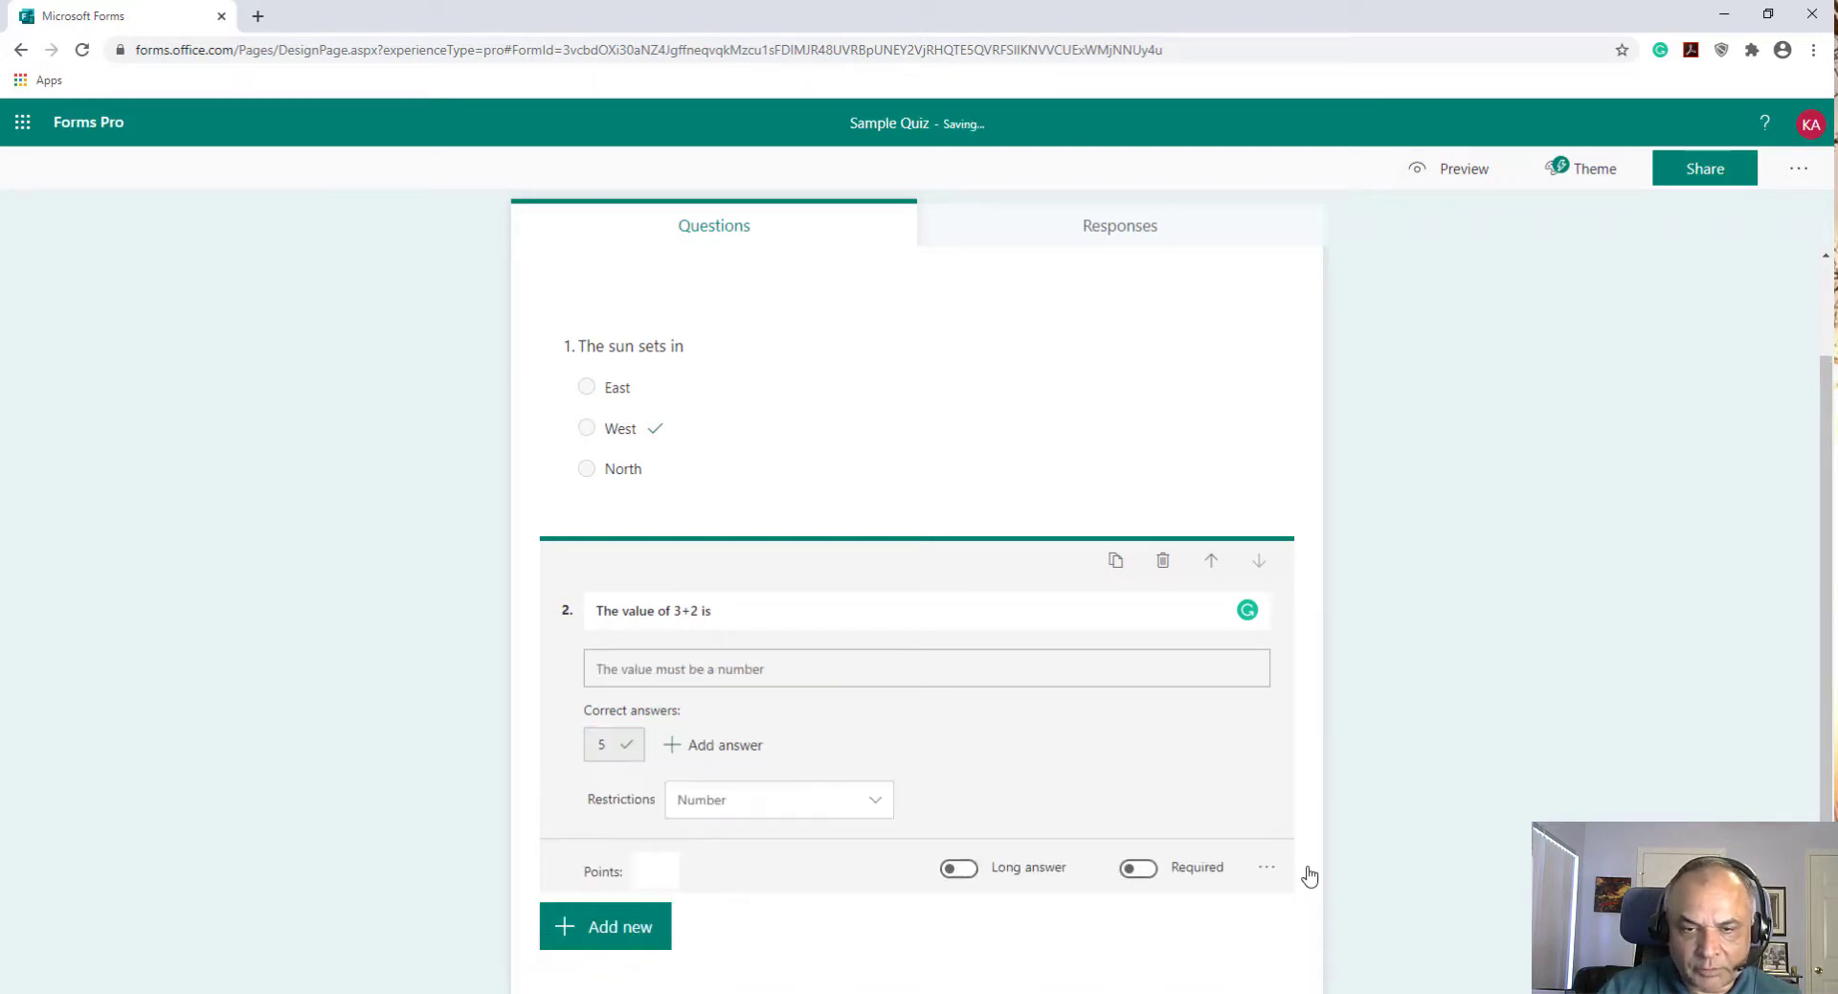
left_click(875, 802)
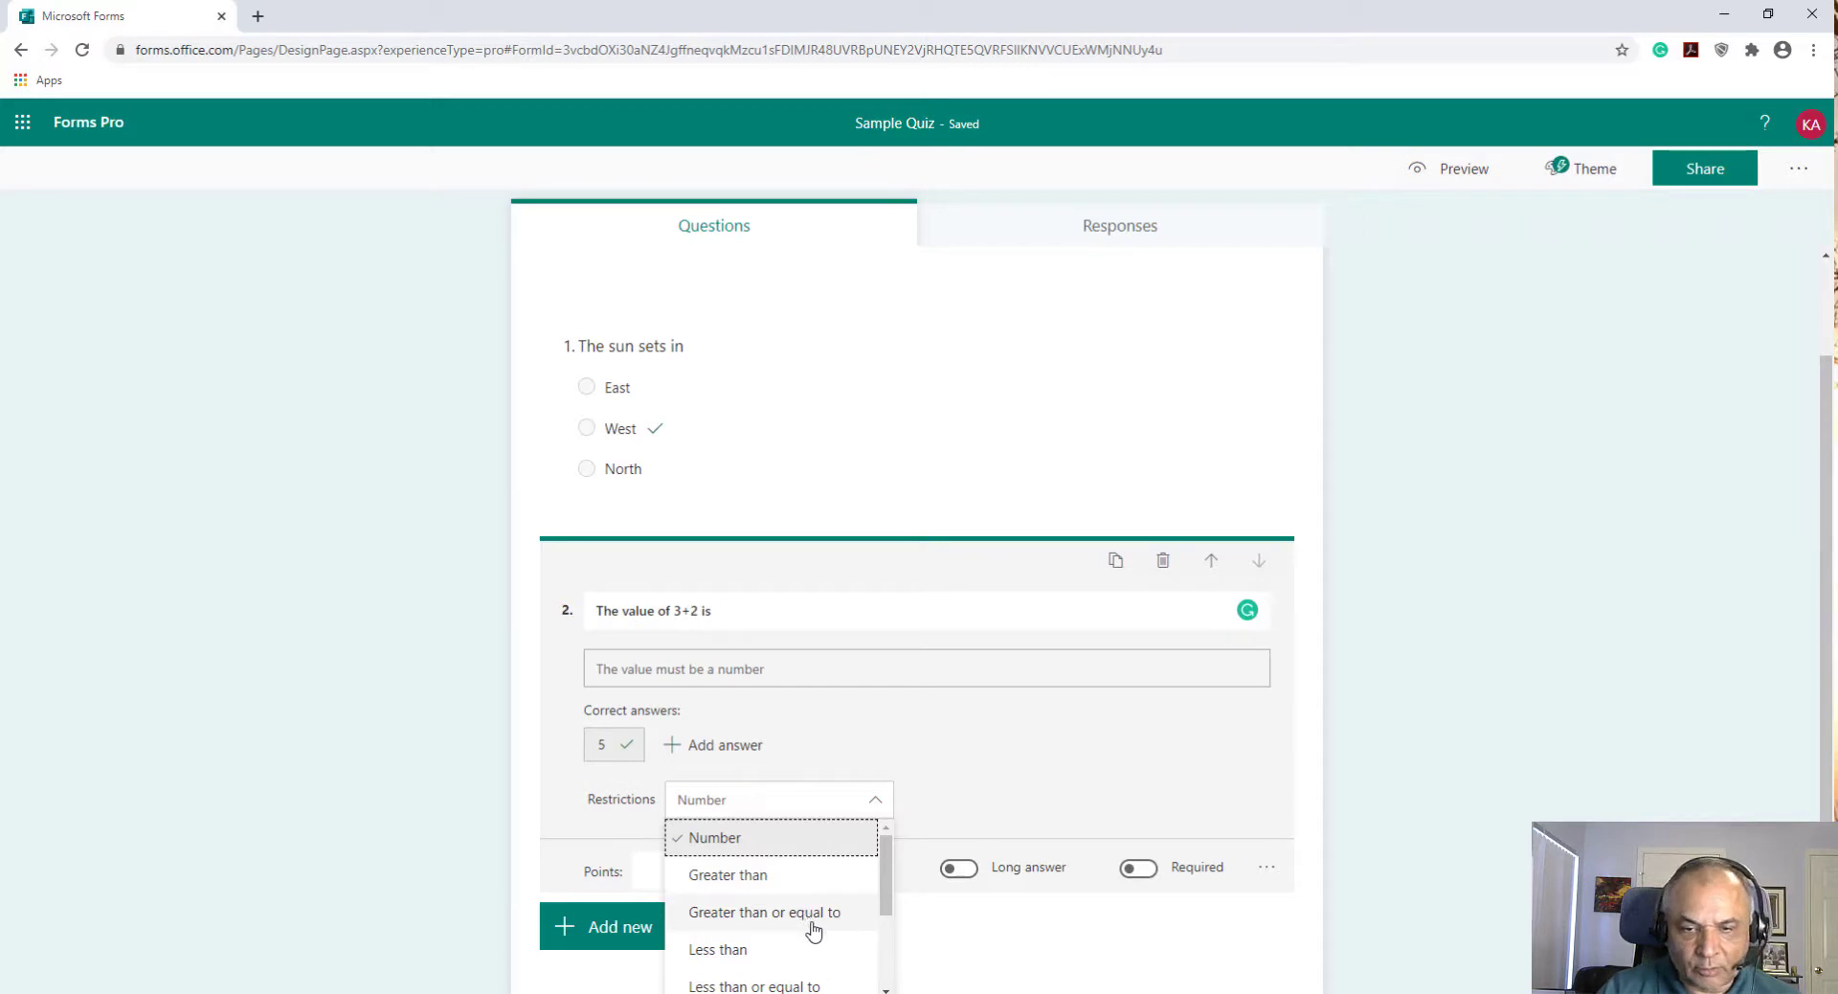
left_click(779, 843)
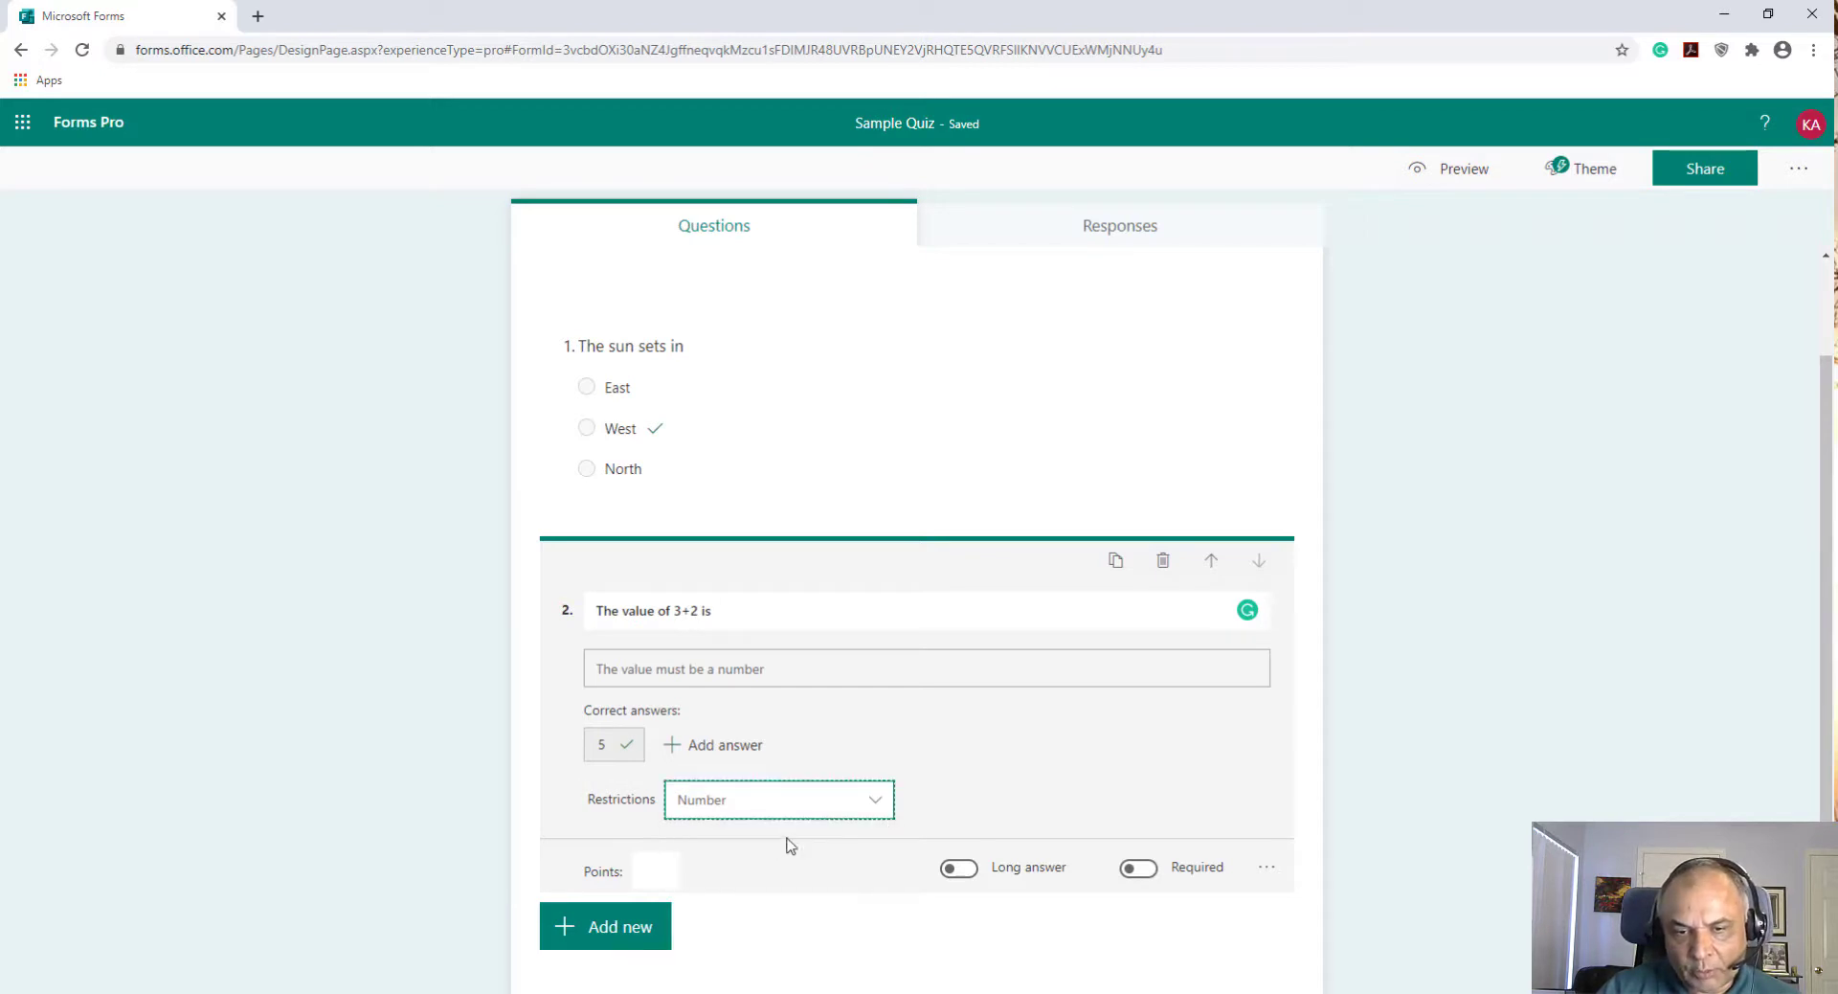
left_click(974, 793)
scroll(969, 795, "down", 1)
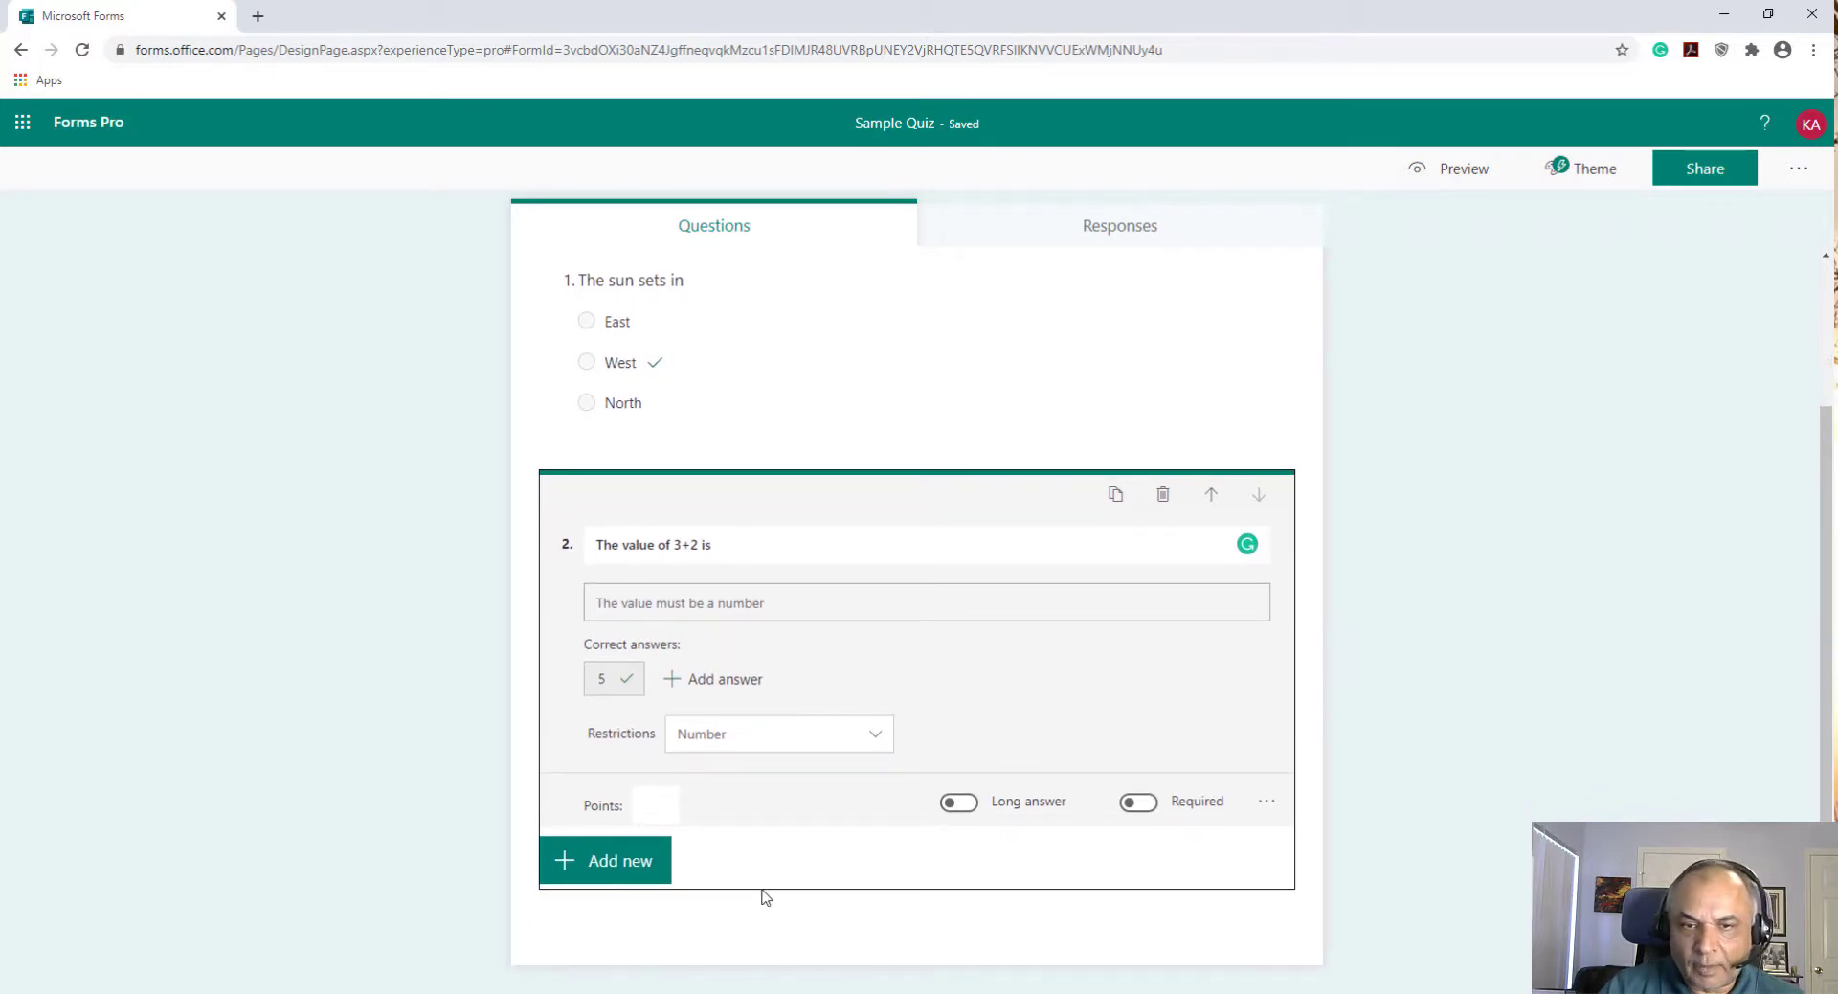
Add a third question of the choice type and attach the image regression_sr.png from the computer to it
left_click(598, 873)
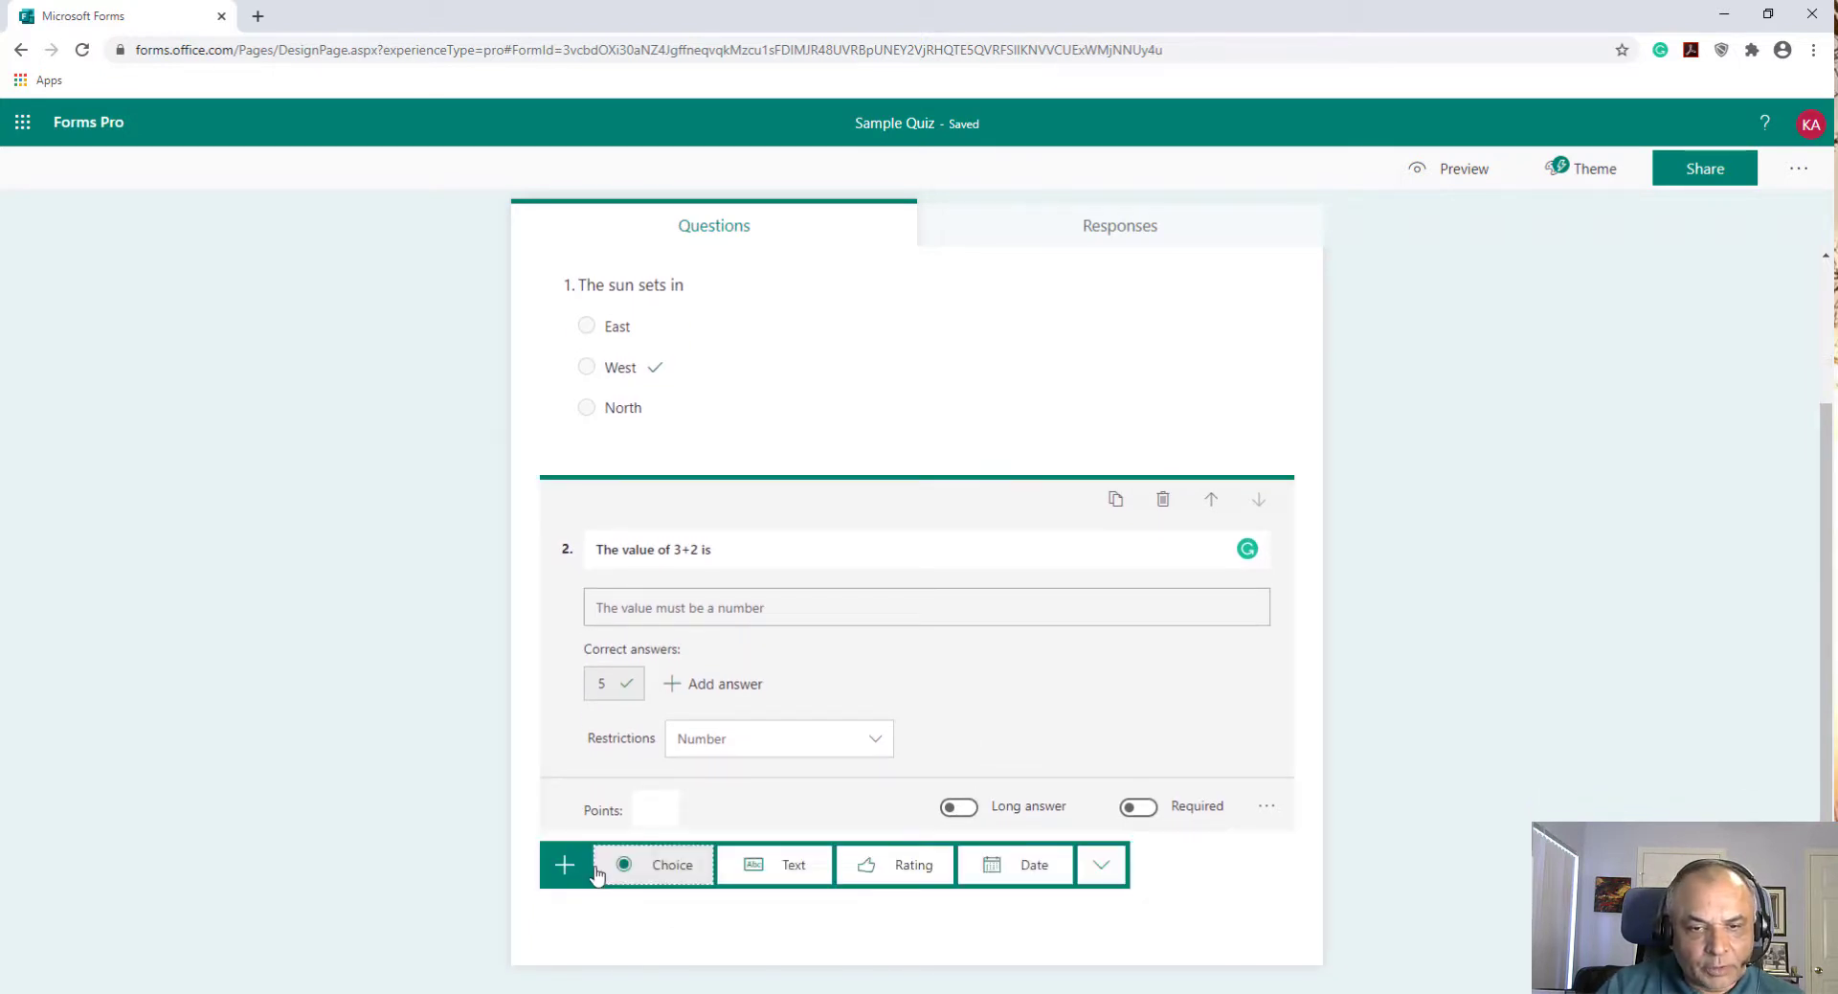
left_click(673, 865)
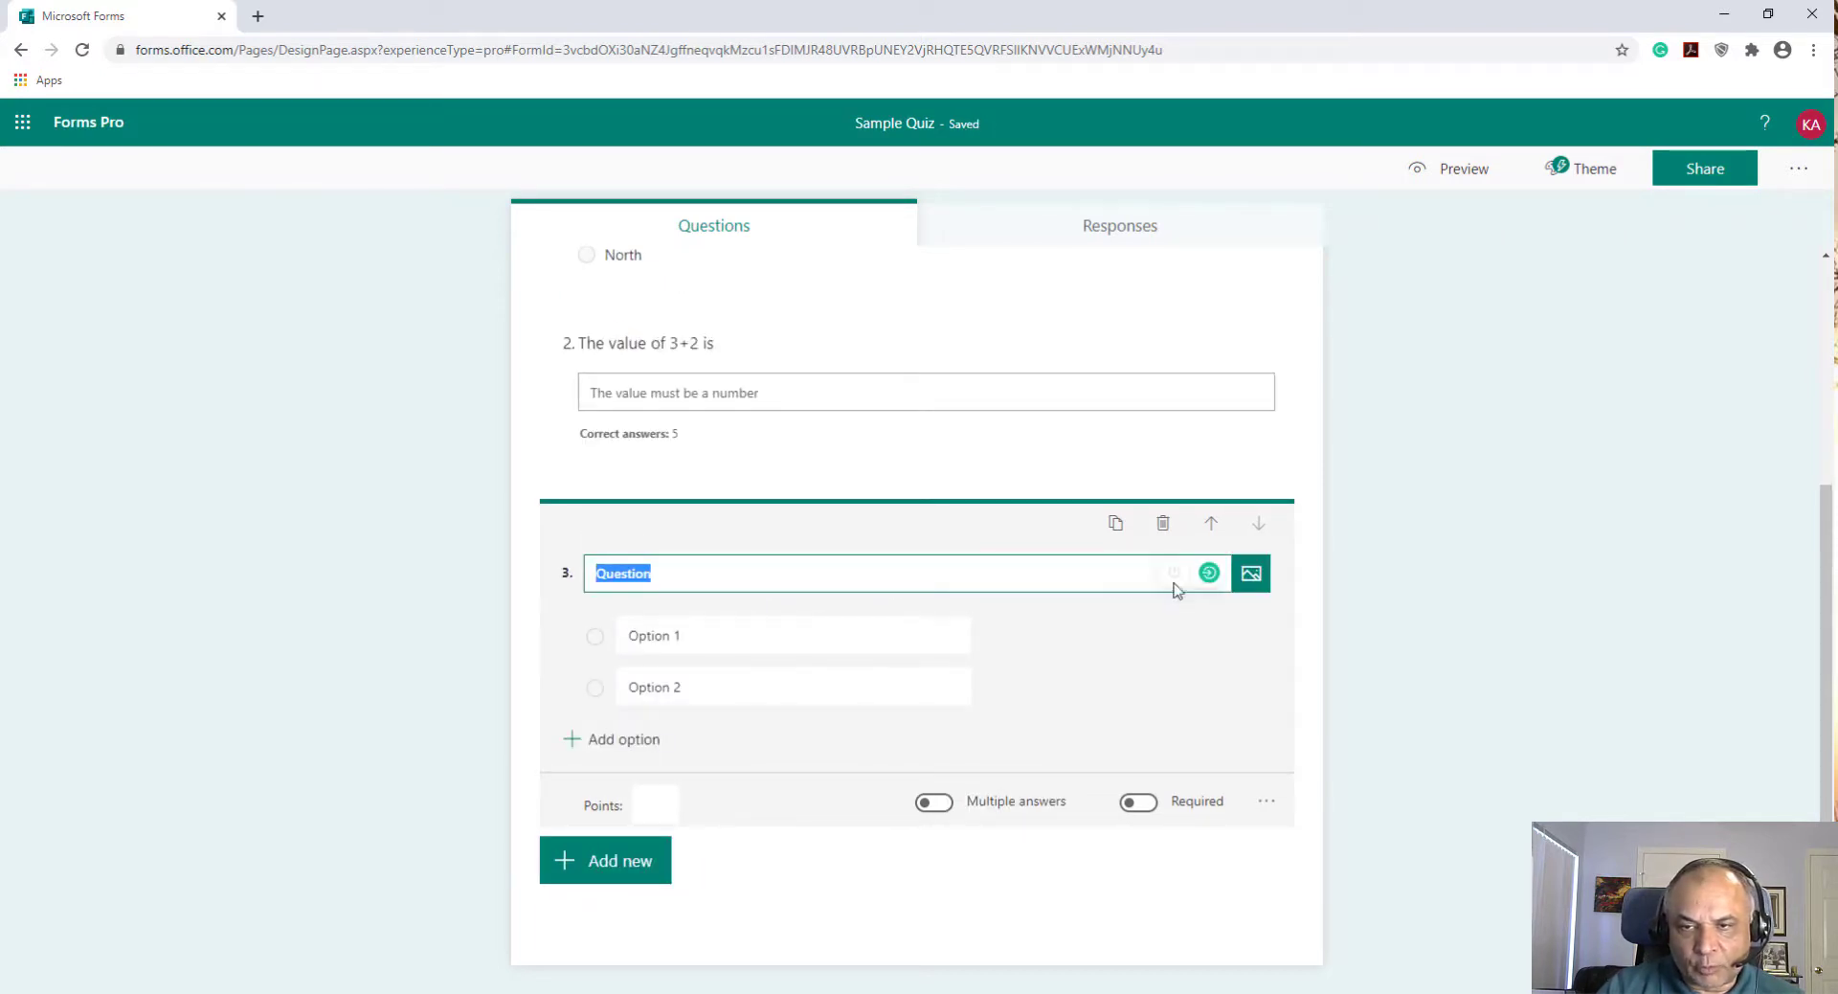
left_click(1251, 574)
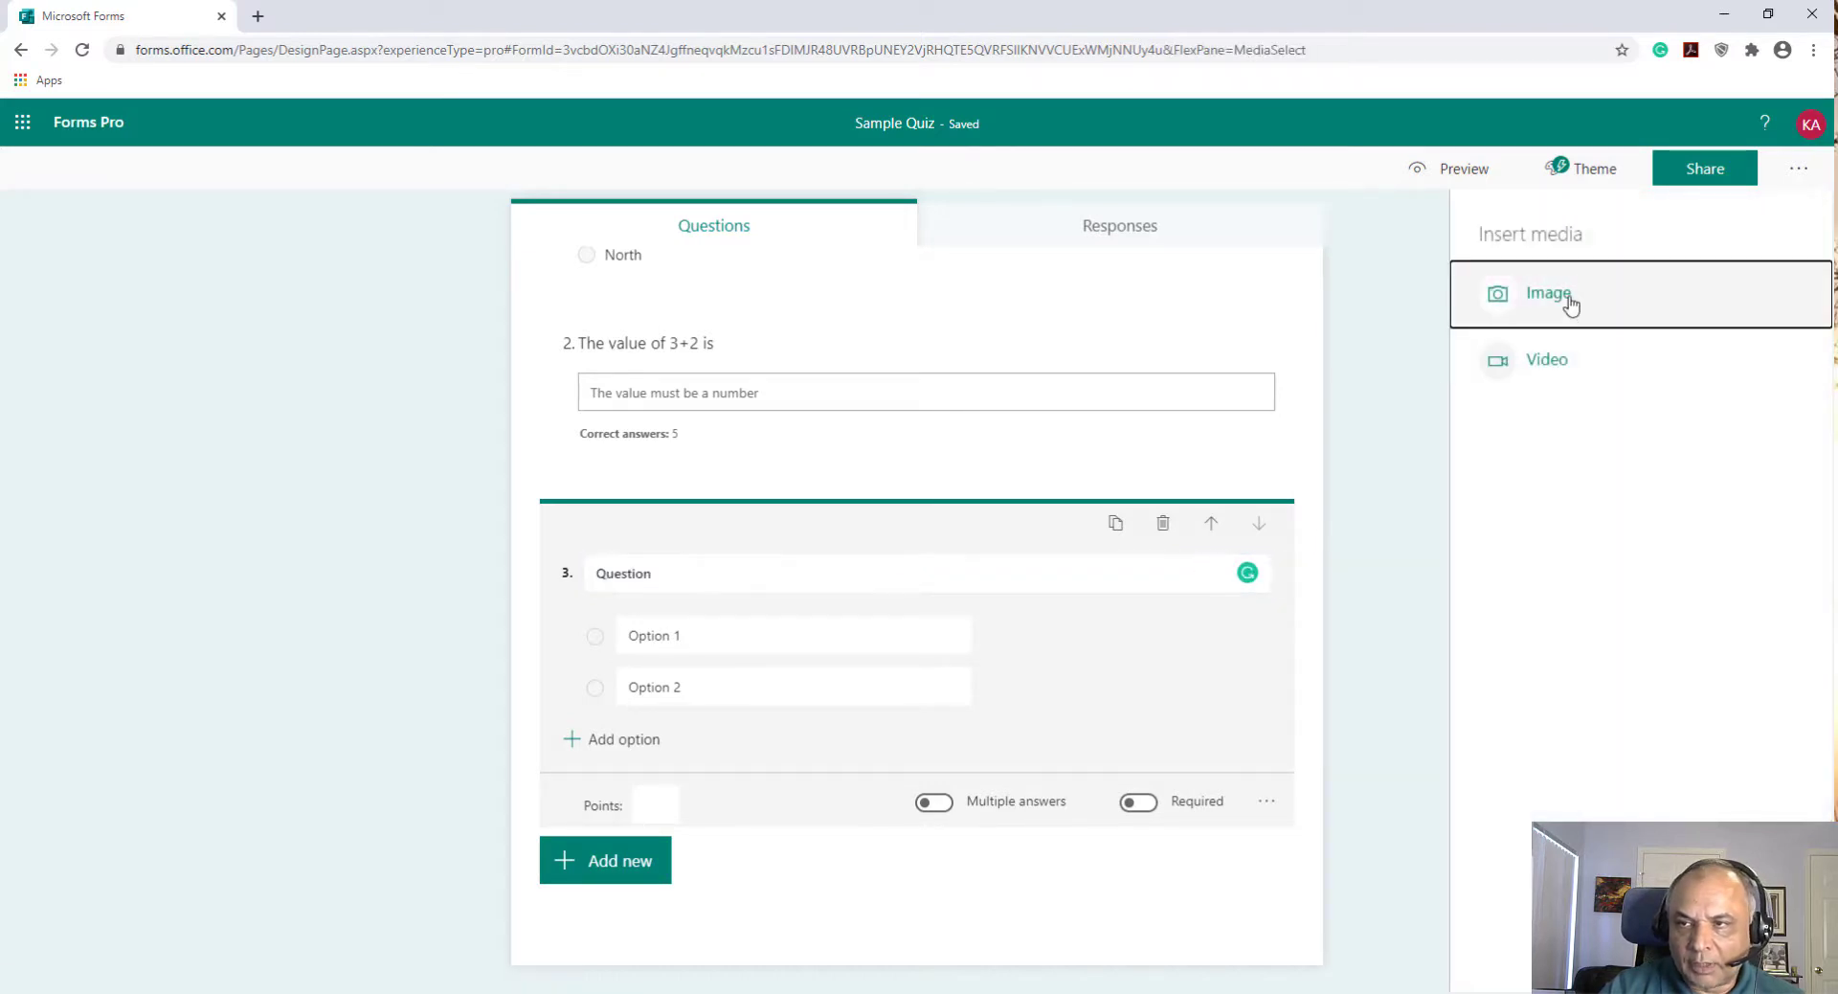
left_click(1571, 305)
left_click(1613, 283)
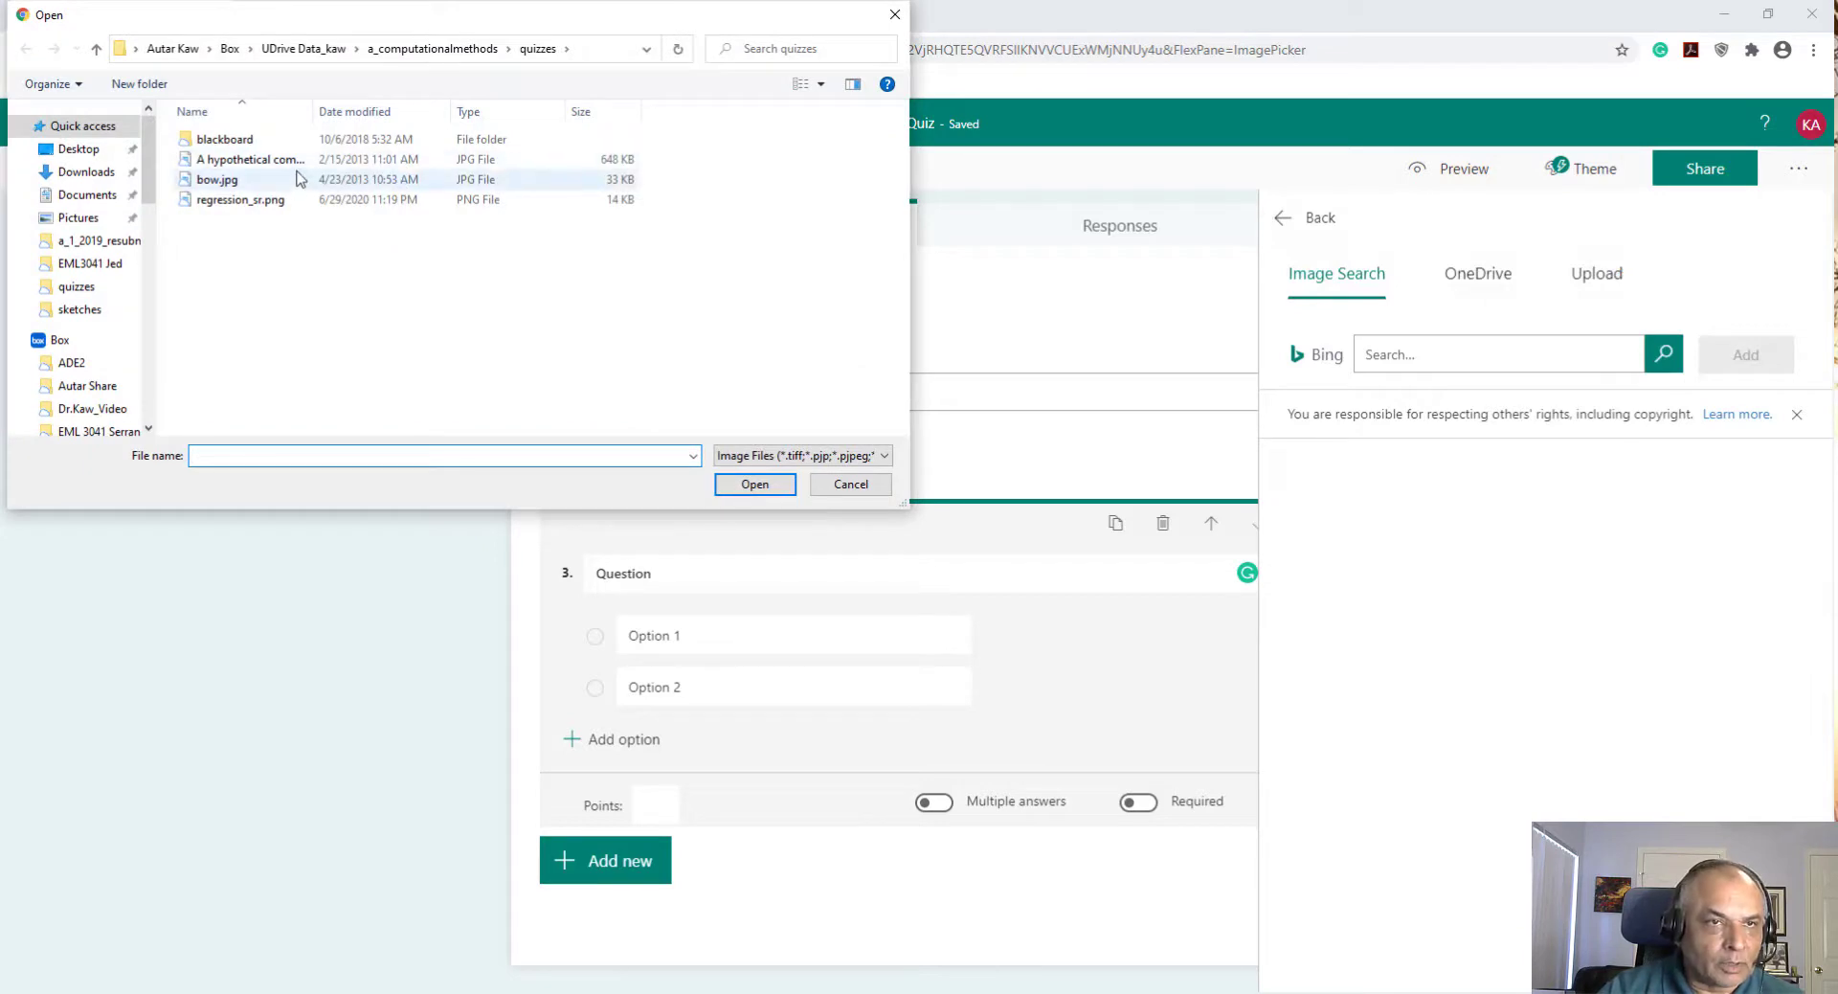
left_click(268, 202)
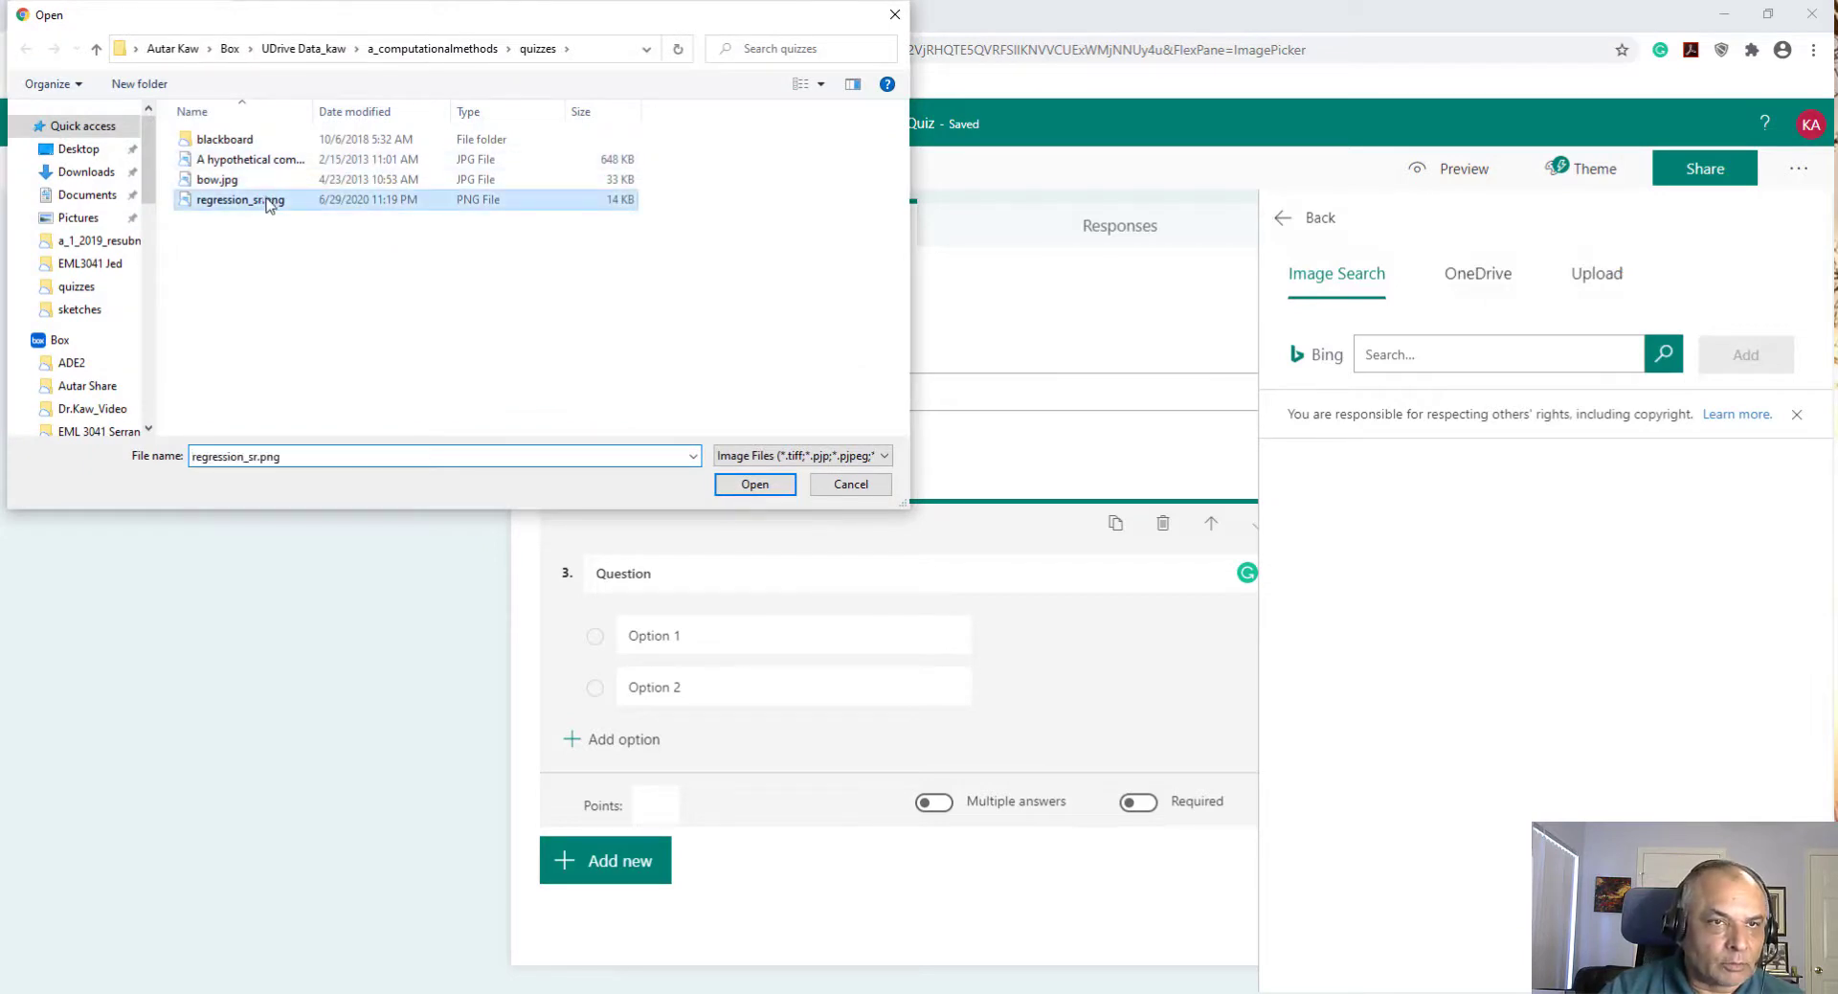
left_click(761, 488)
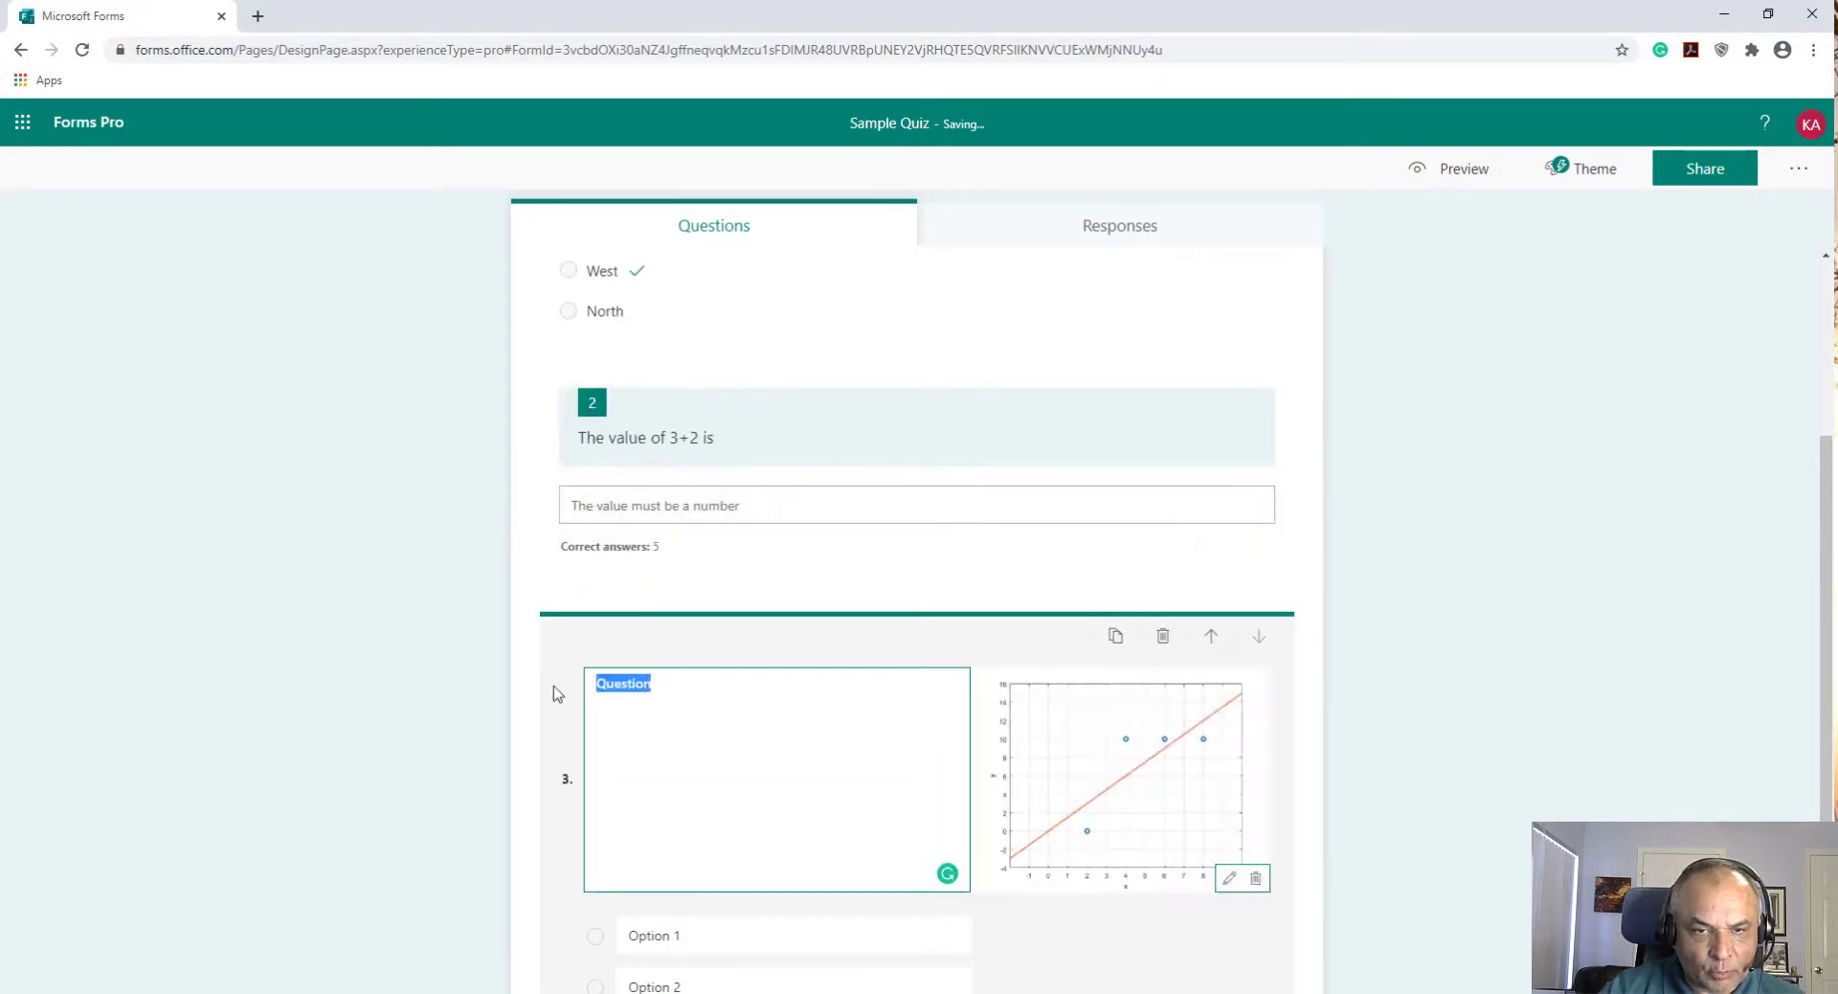
Word the third question "The sum of the square of the residual is" and enlarge its graph image to the full question width
type("The sum of the square of the r")
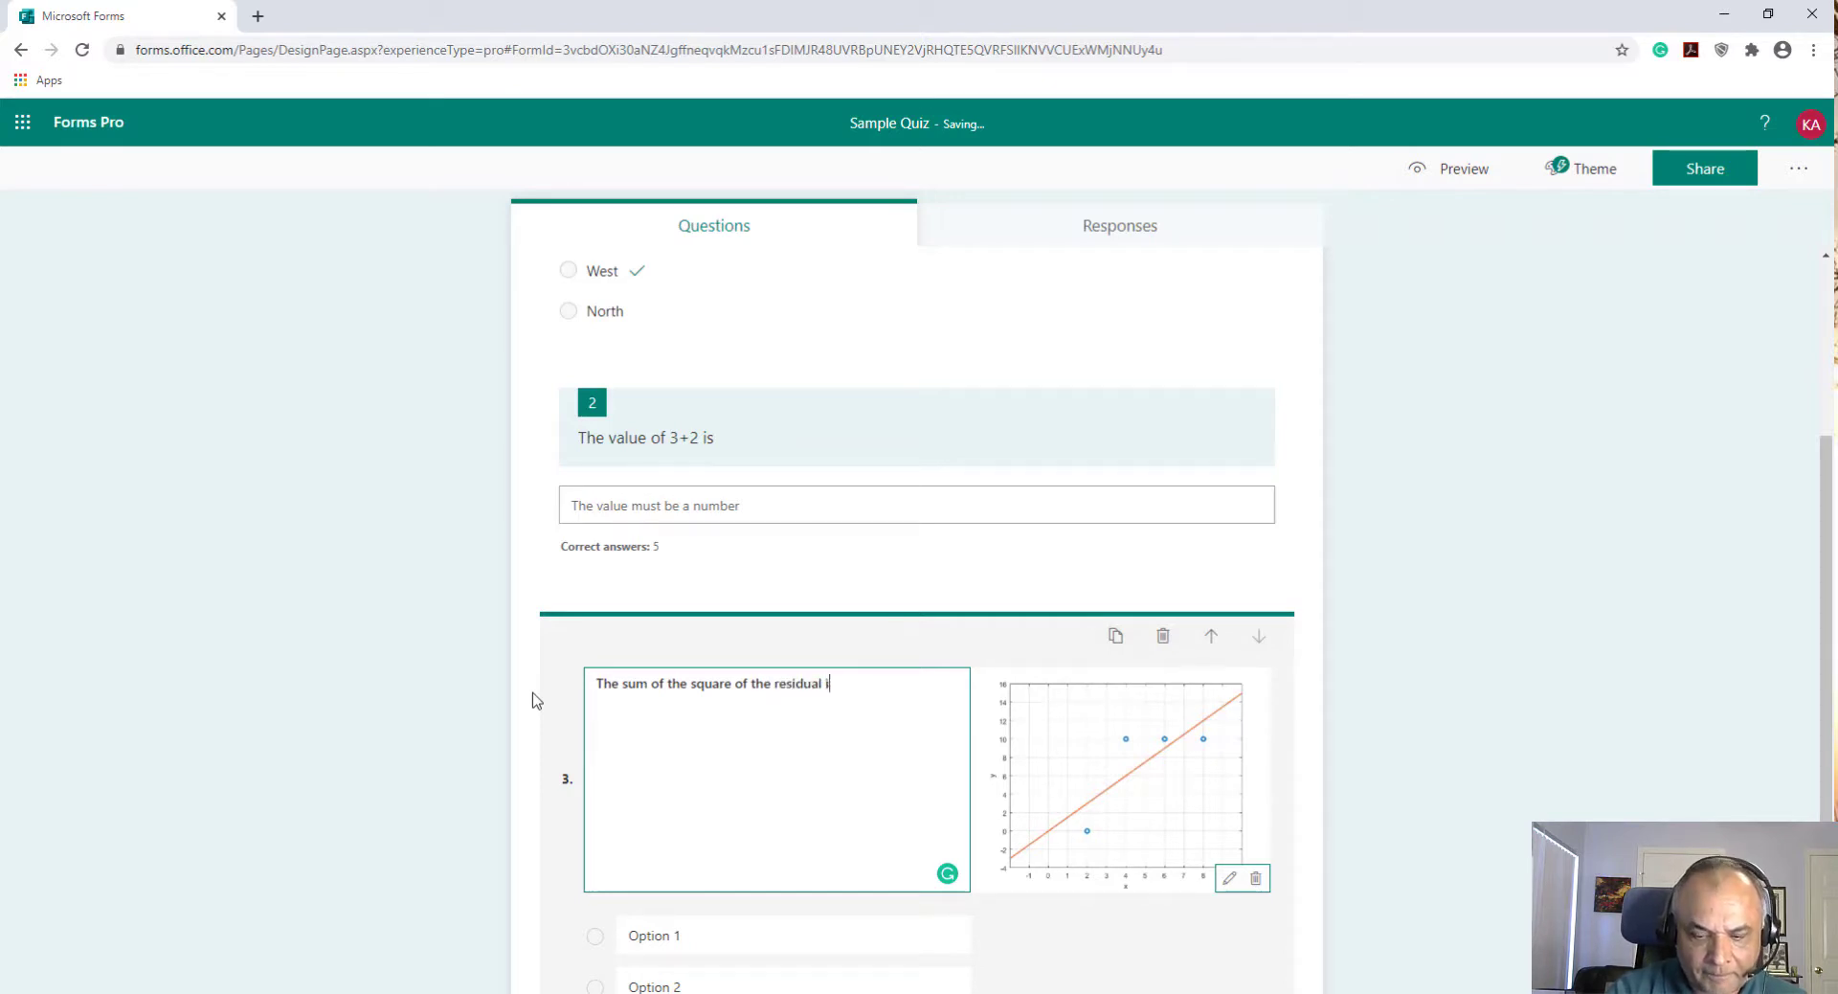
type("s")
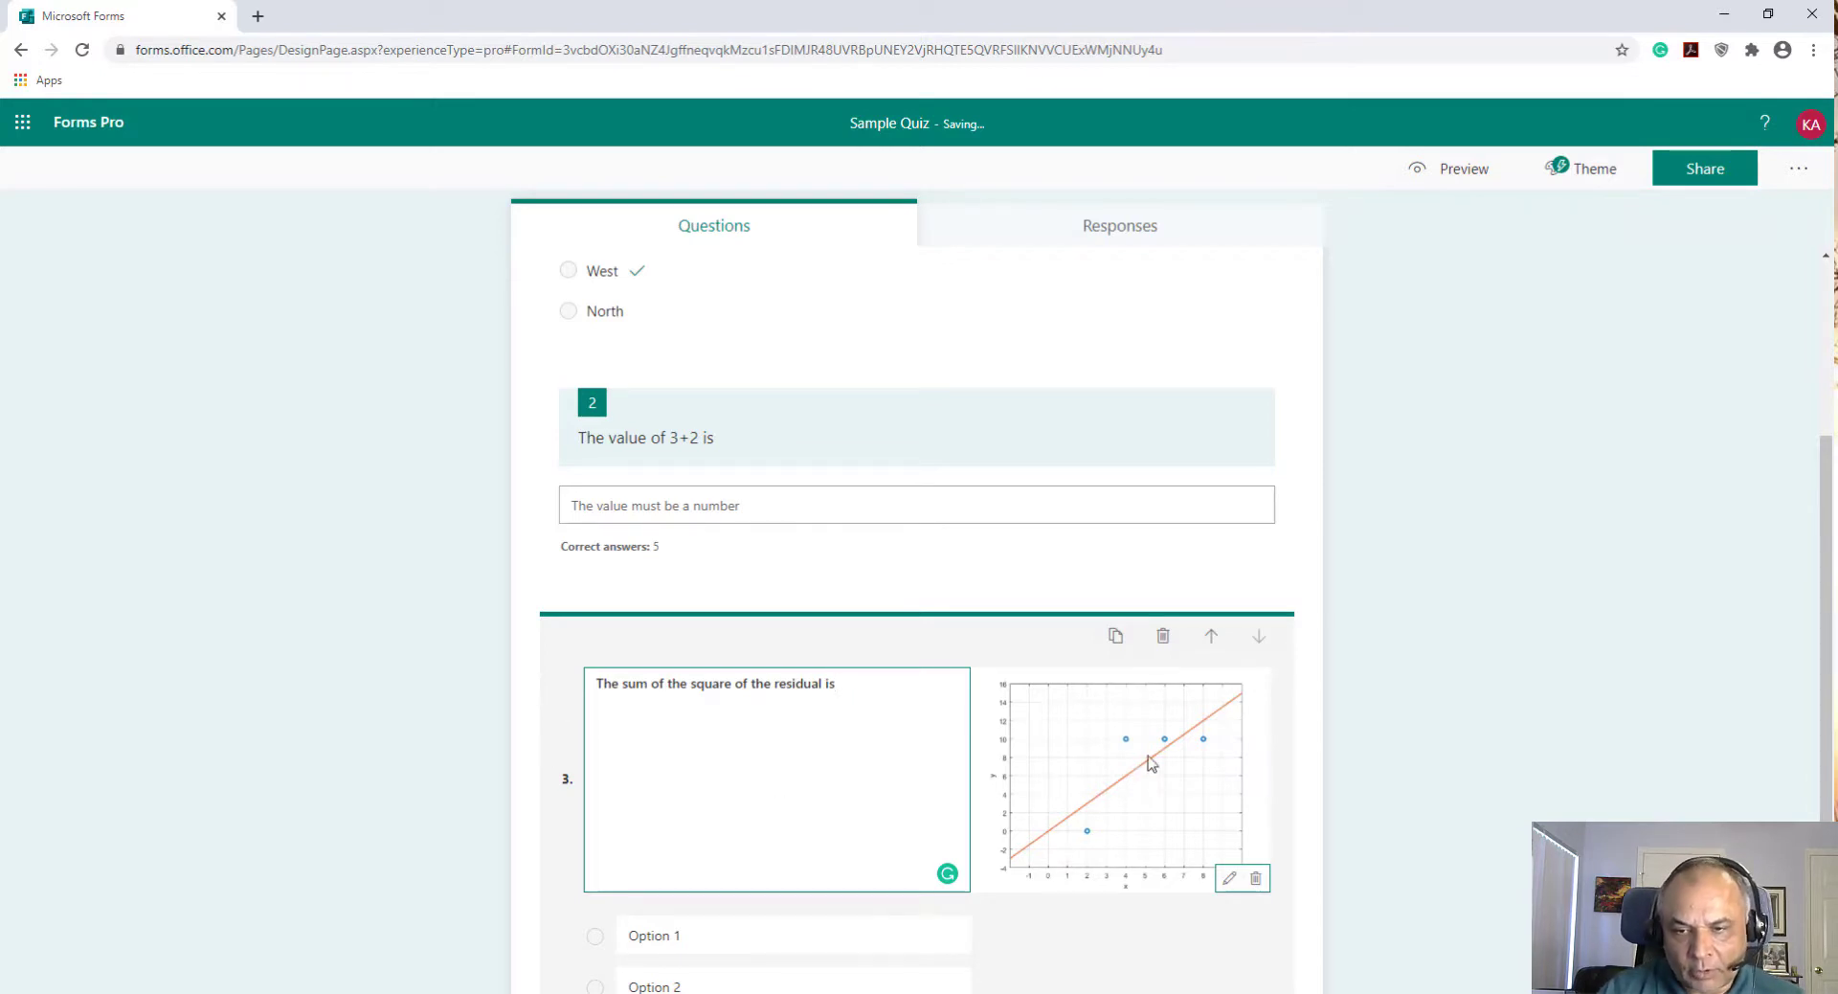
left_click(1122, 808)
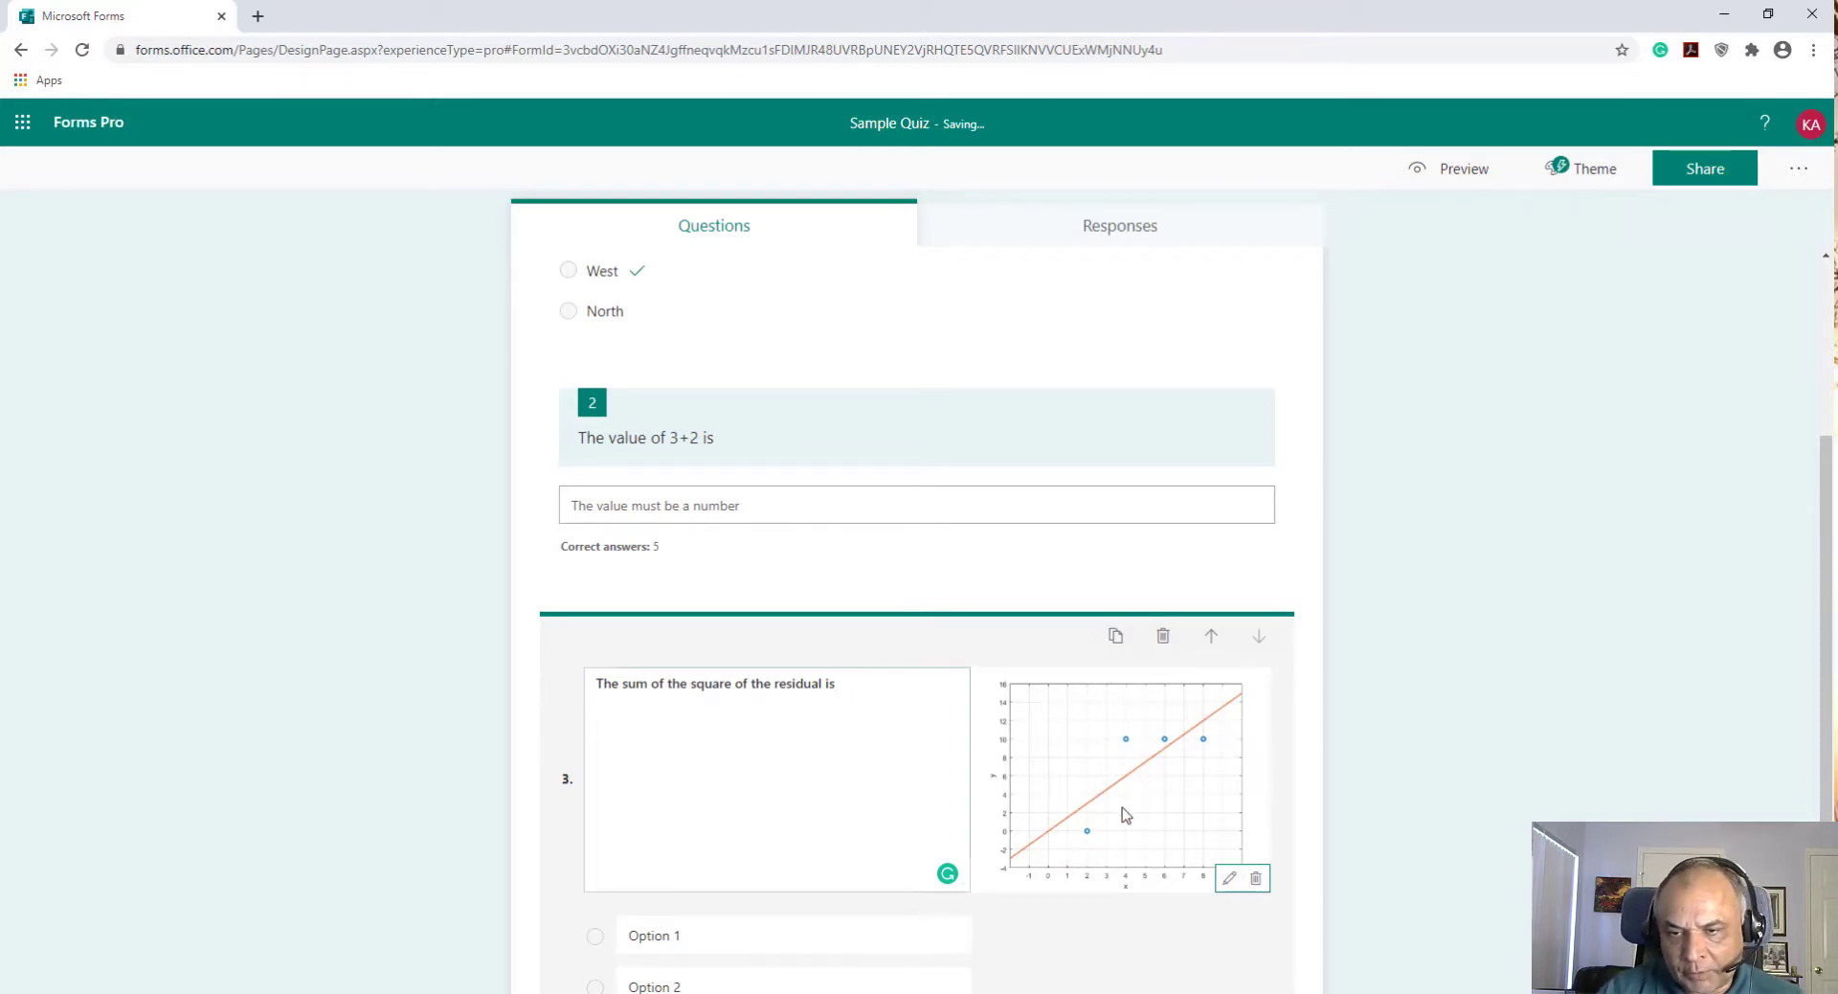
left_click(1229, 879)
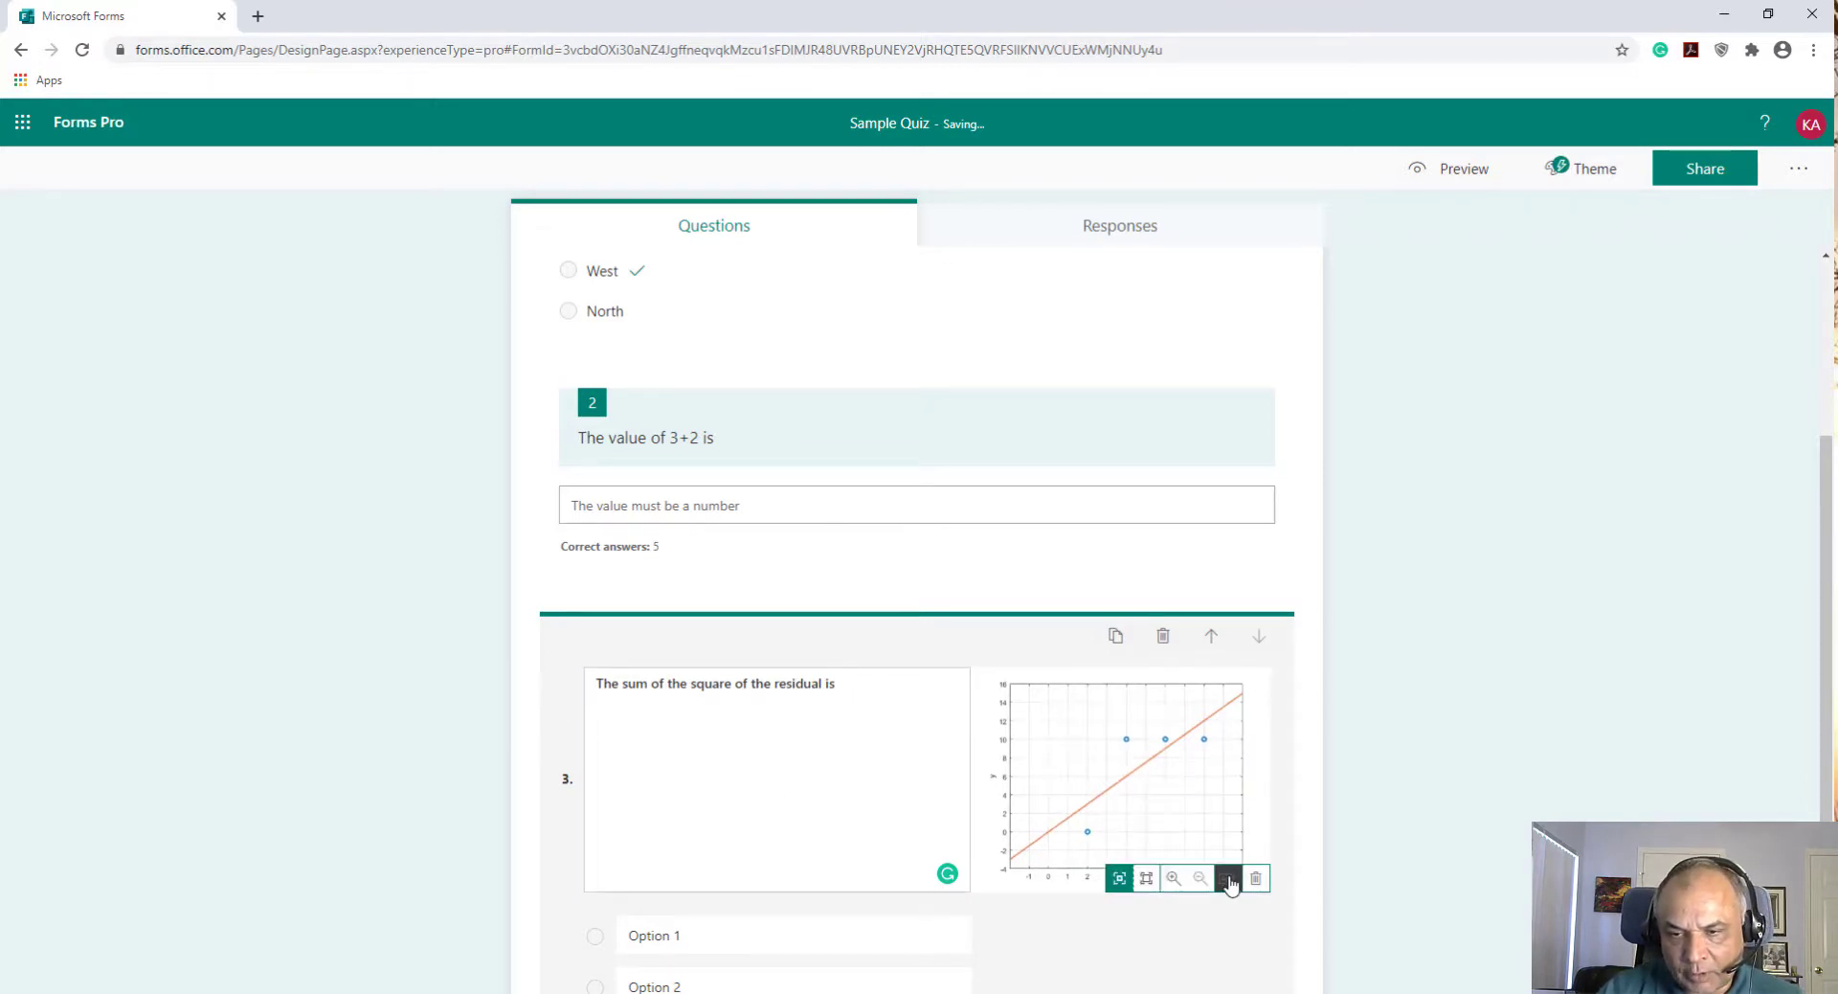
left_click(1147, 879)
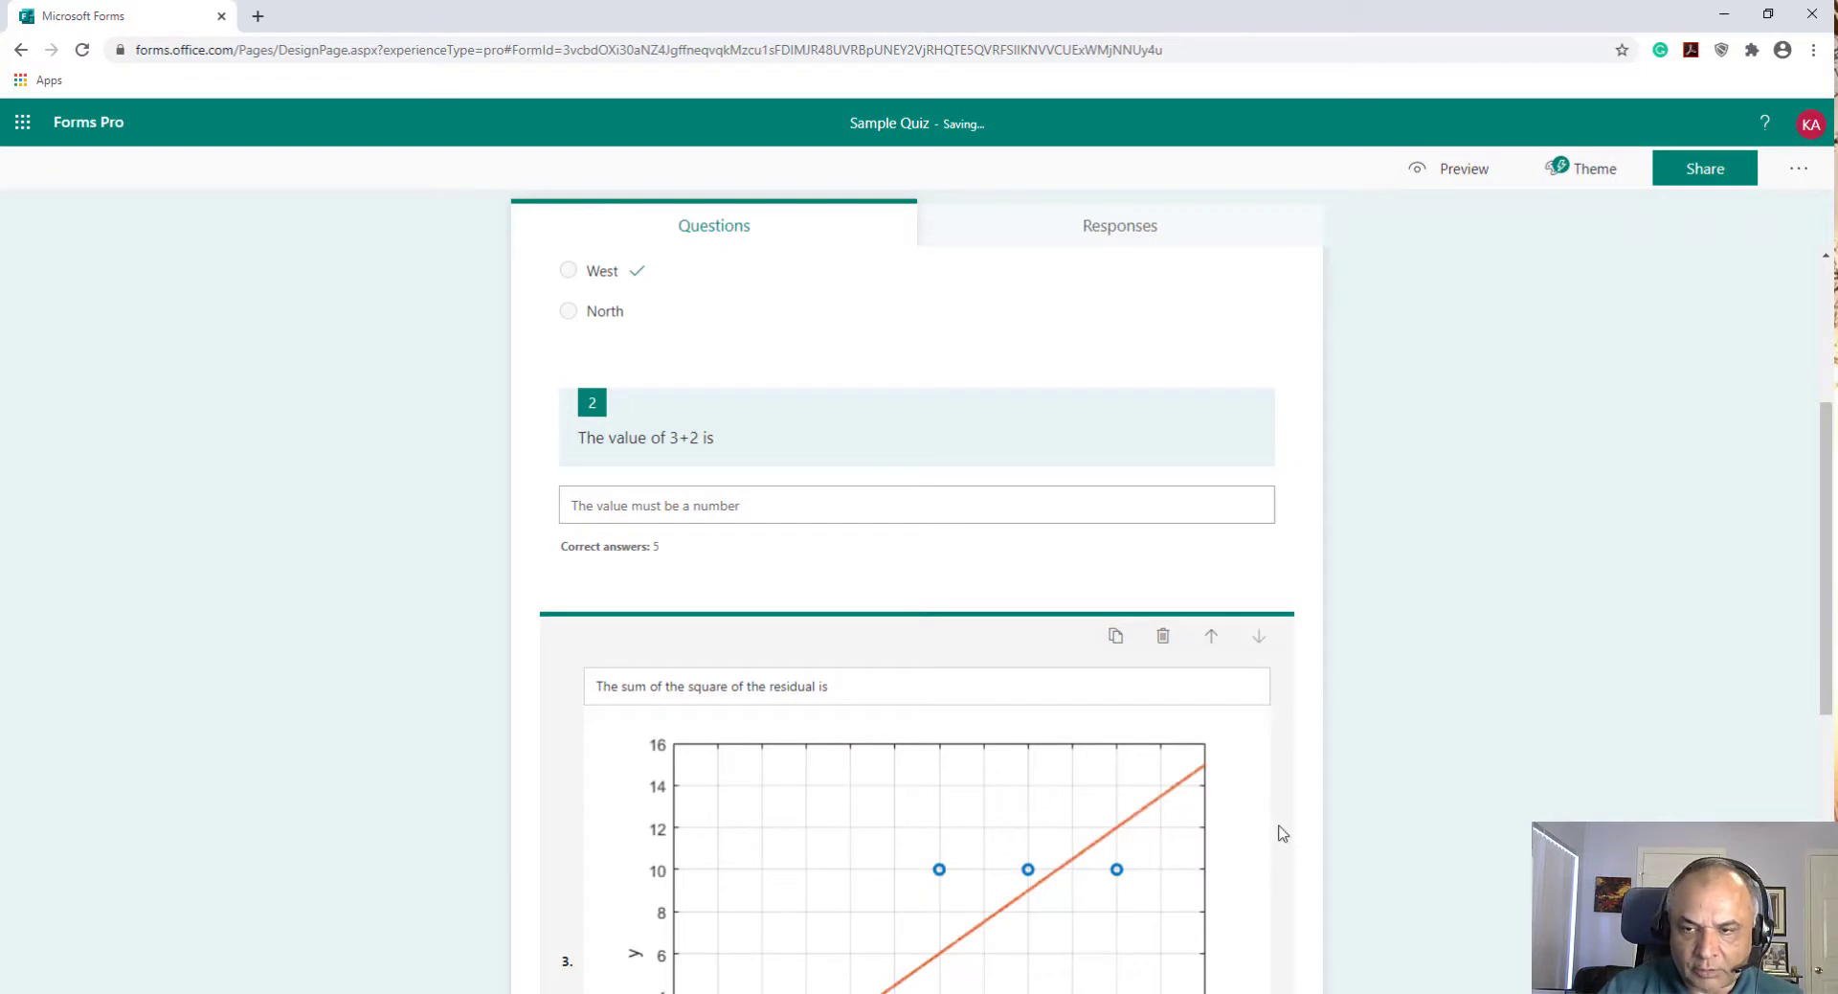
Give the residual question the answer options 0 and 30
scroll(1283, 831, "down", 5)
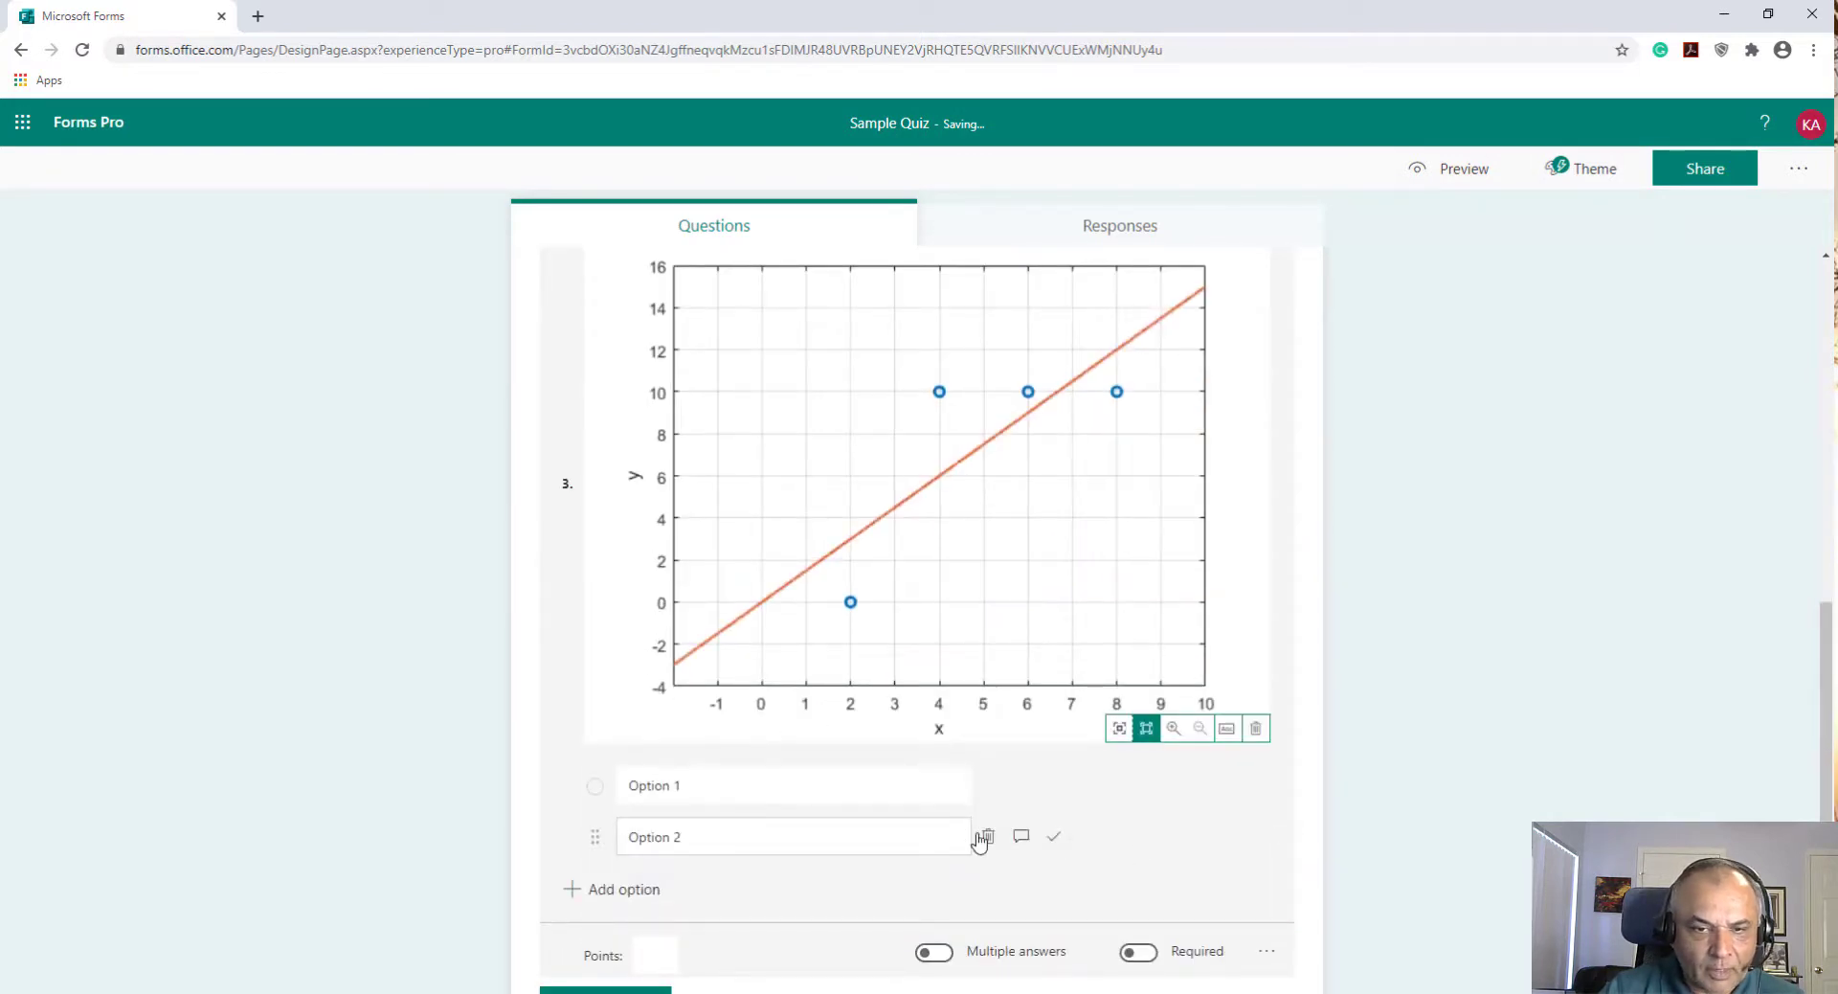
left_click(676, 787)
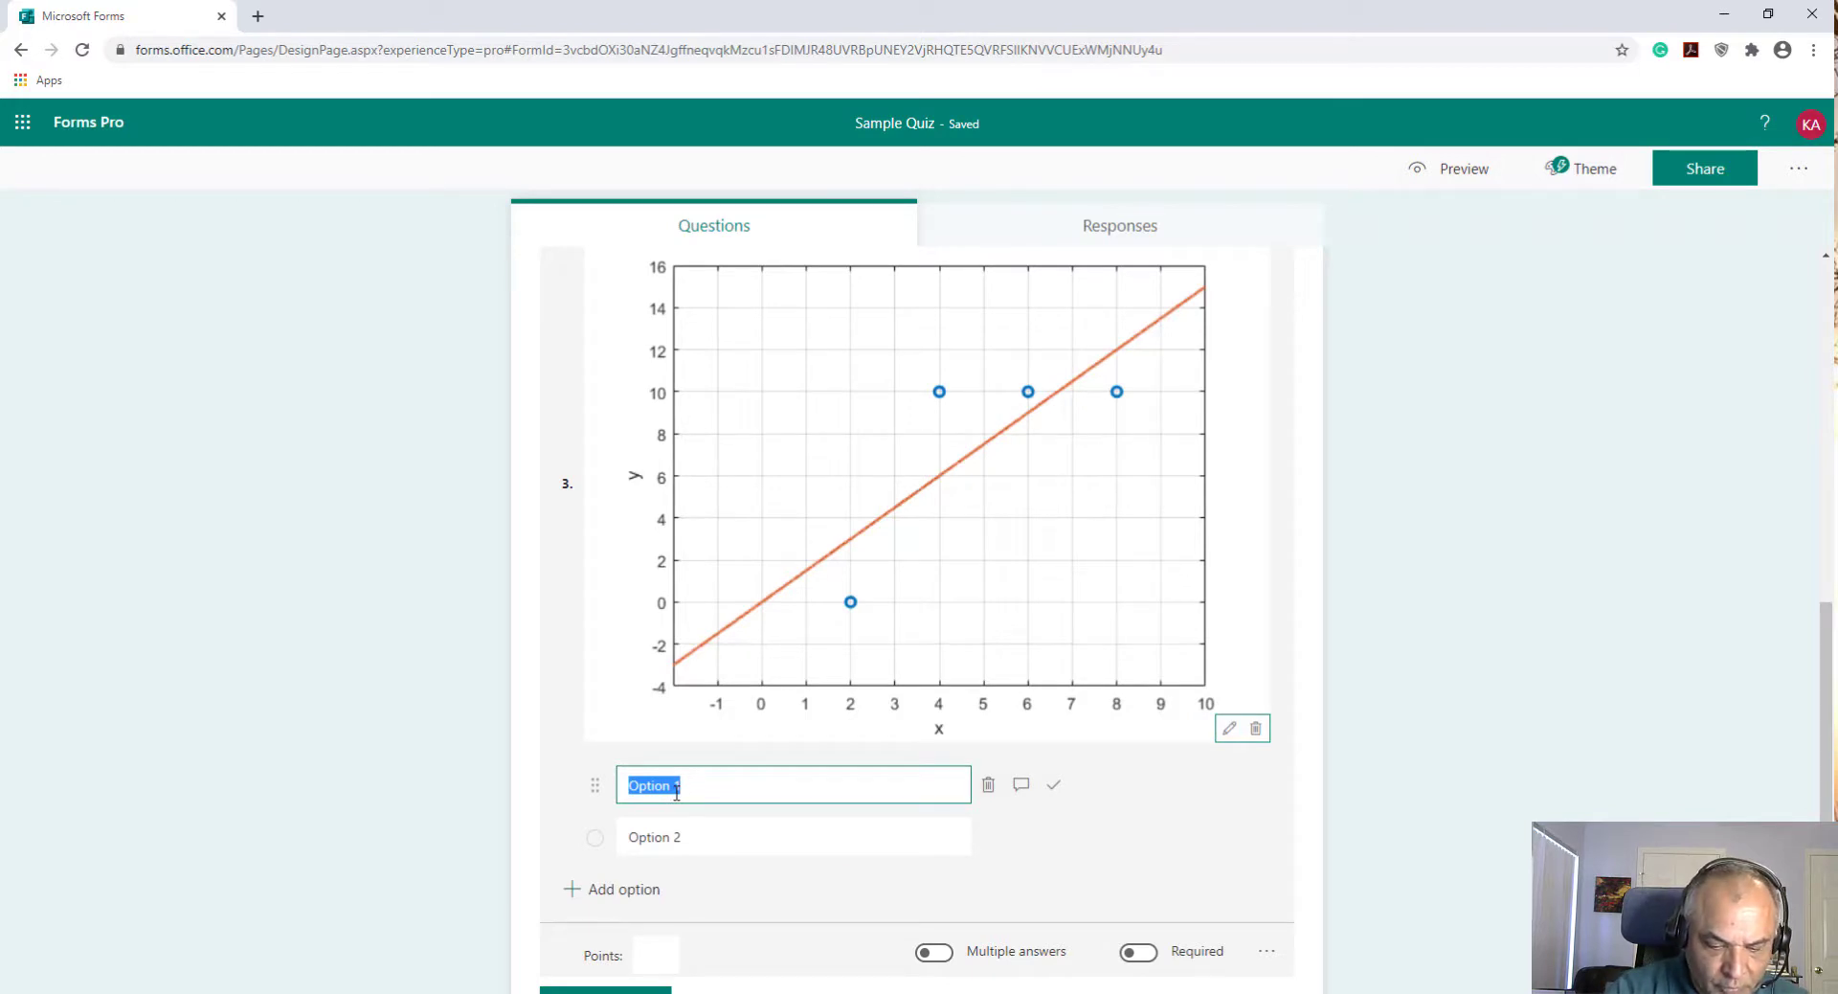
type("0")
left_click(657, 839)
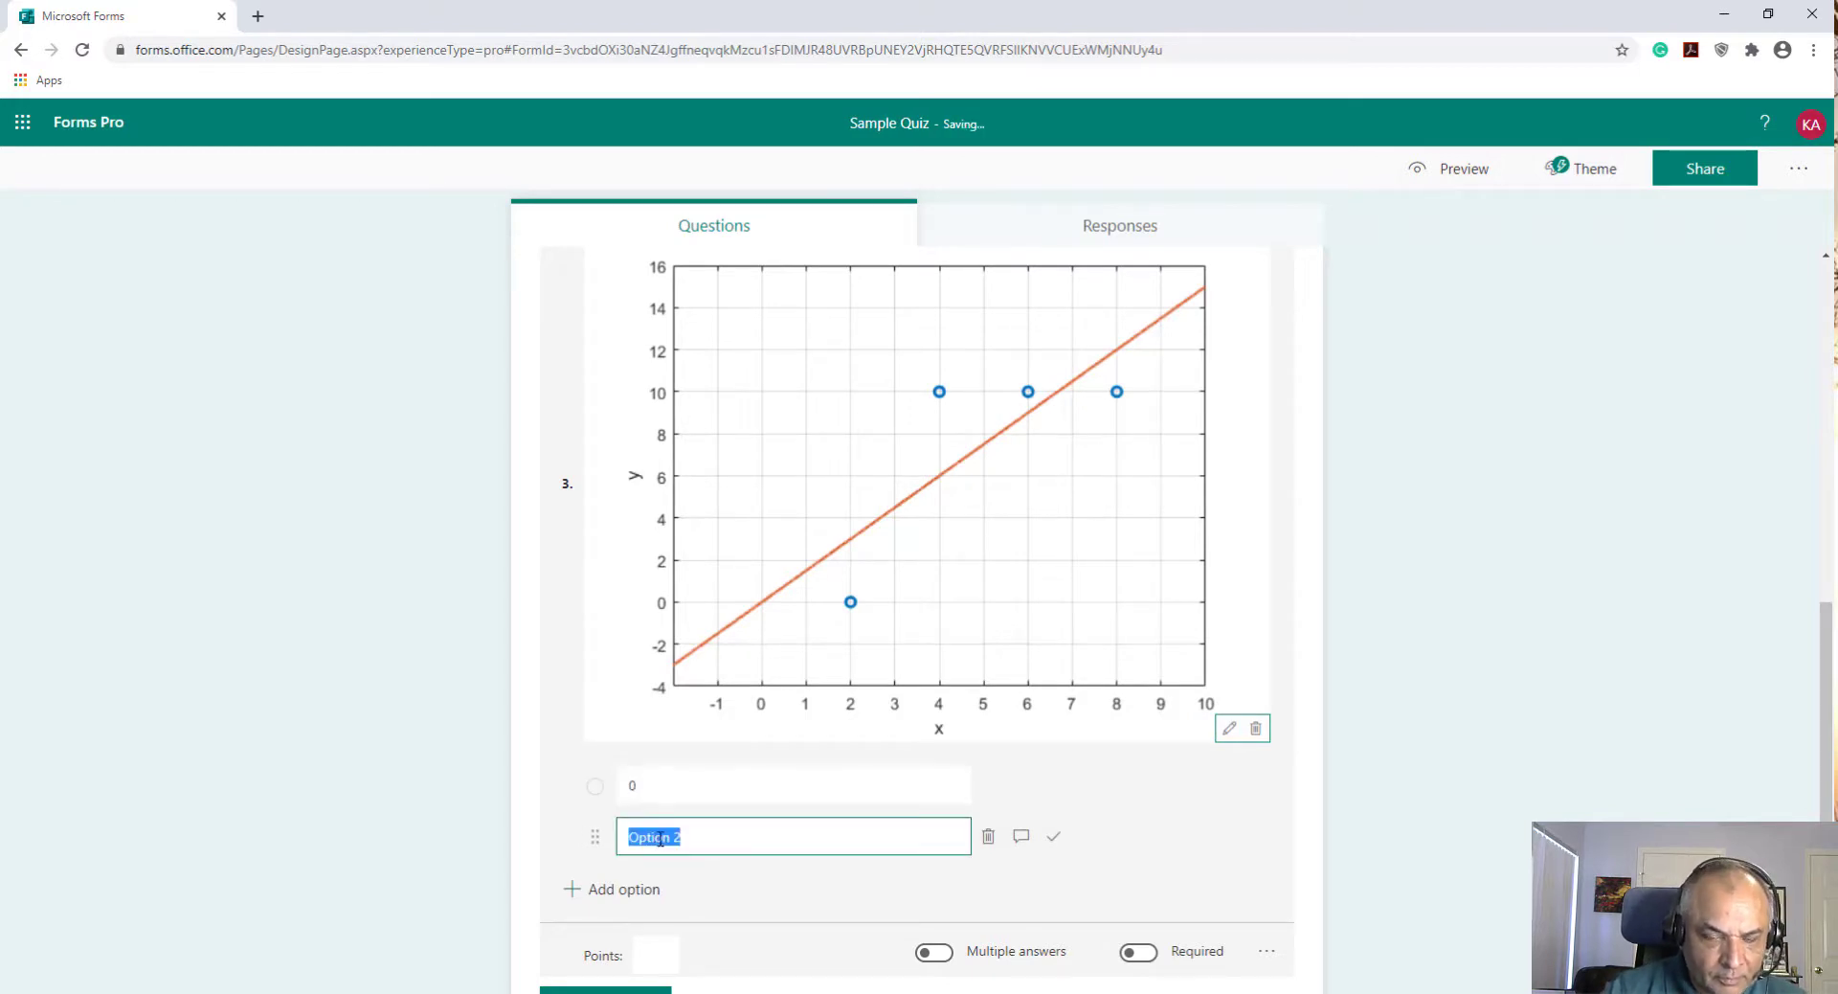
type("30")
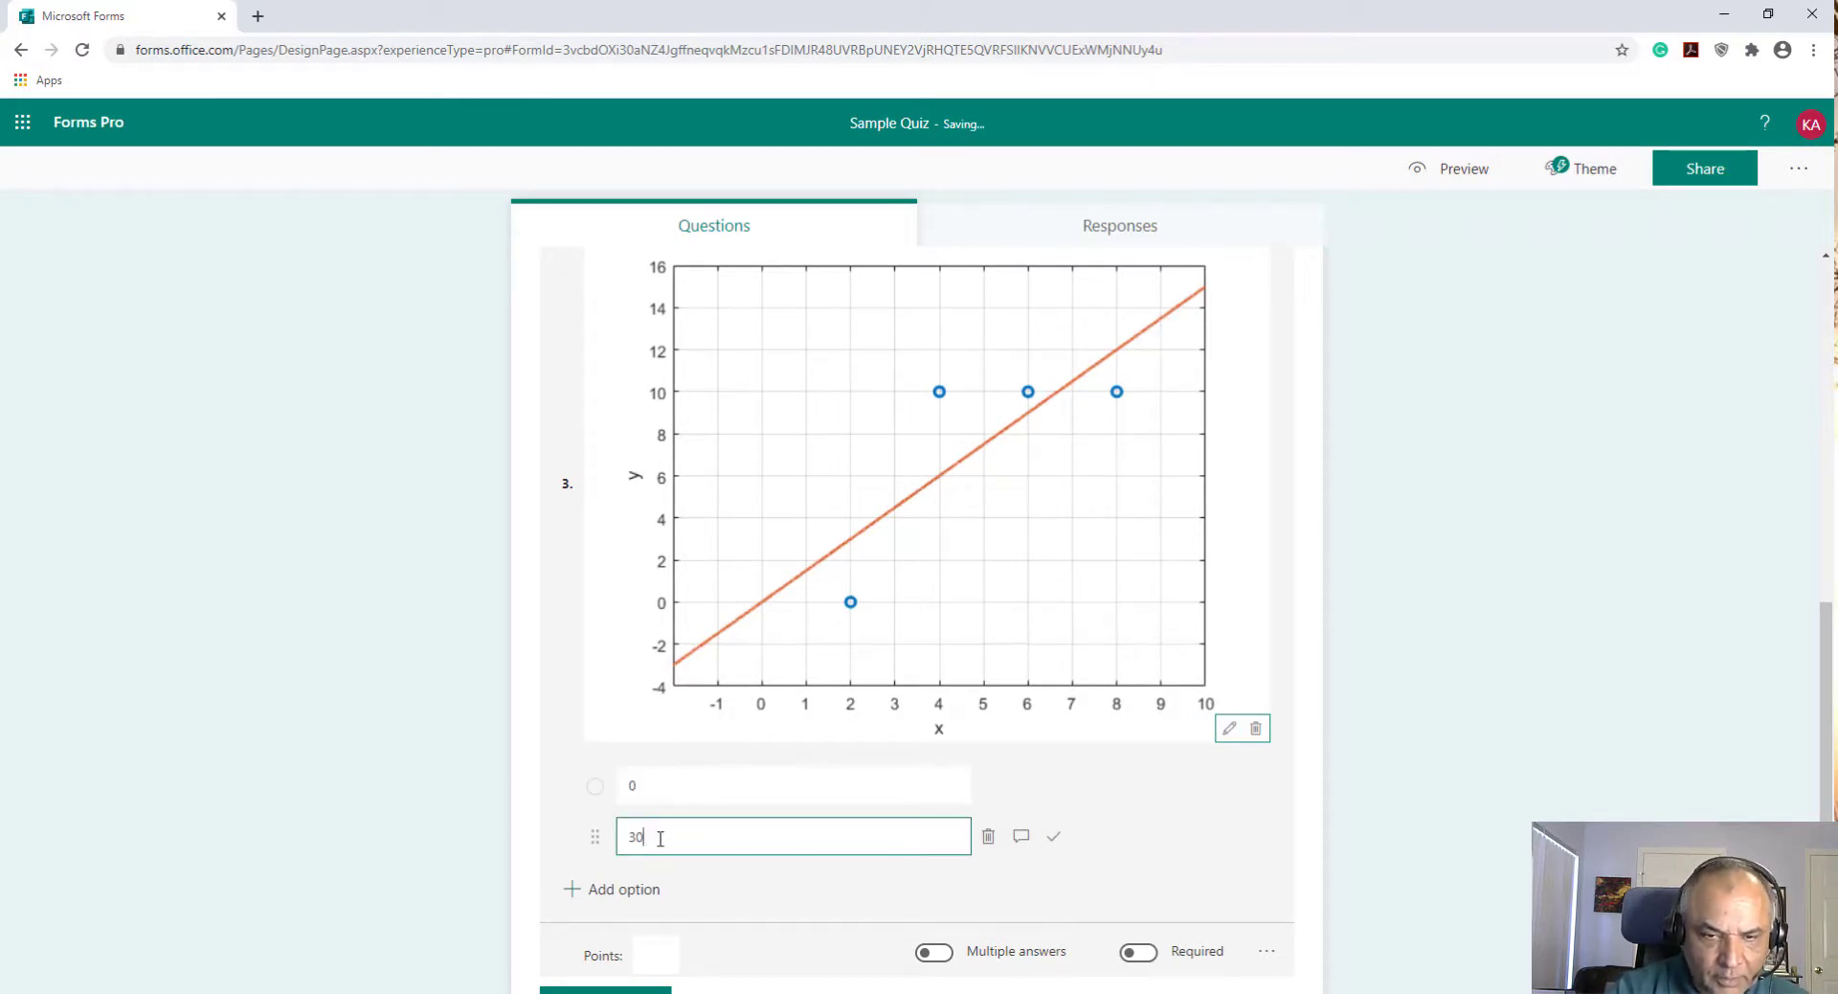
left_click(1153, 866)
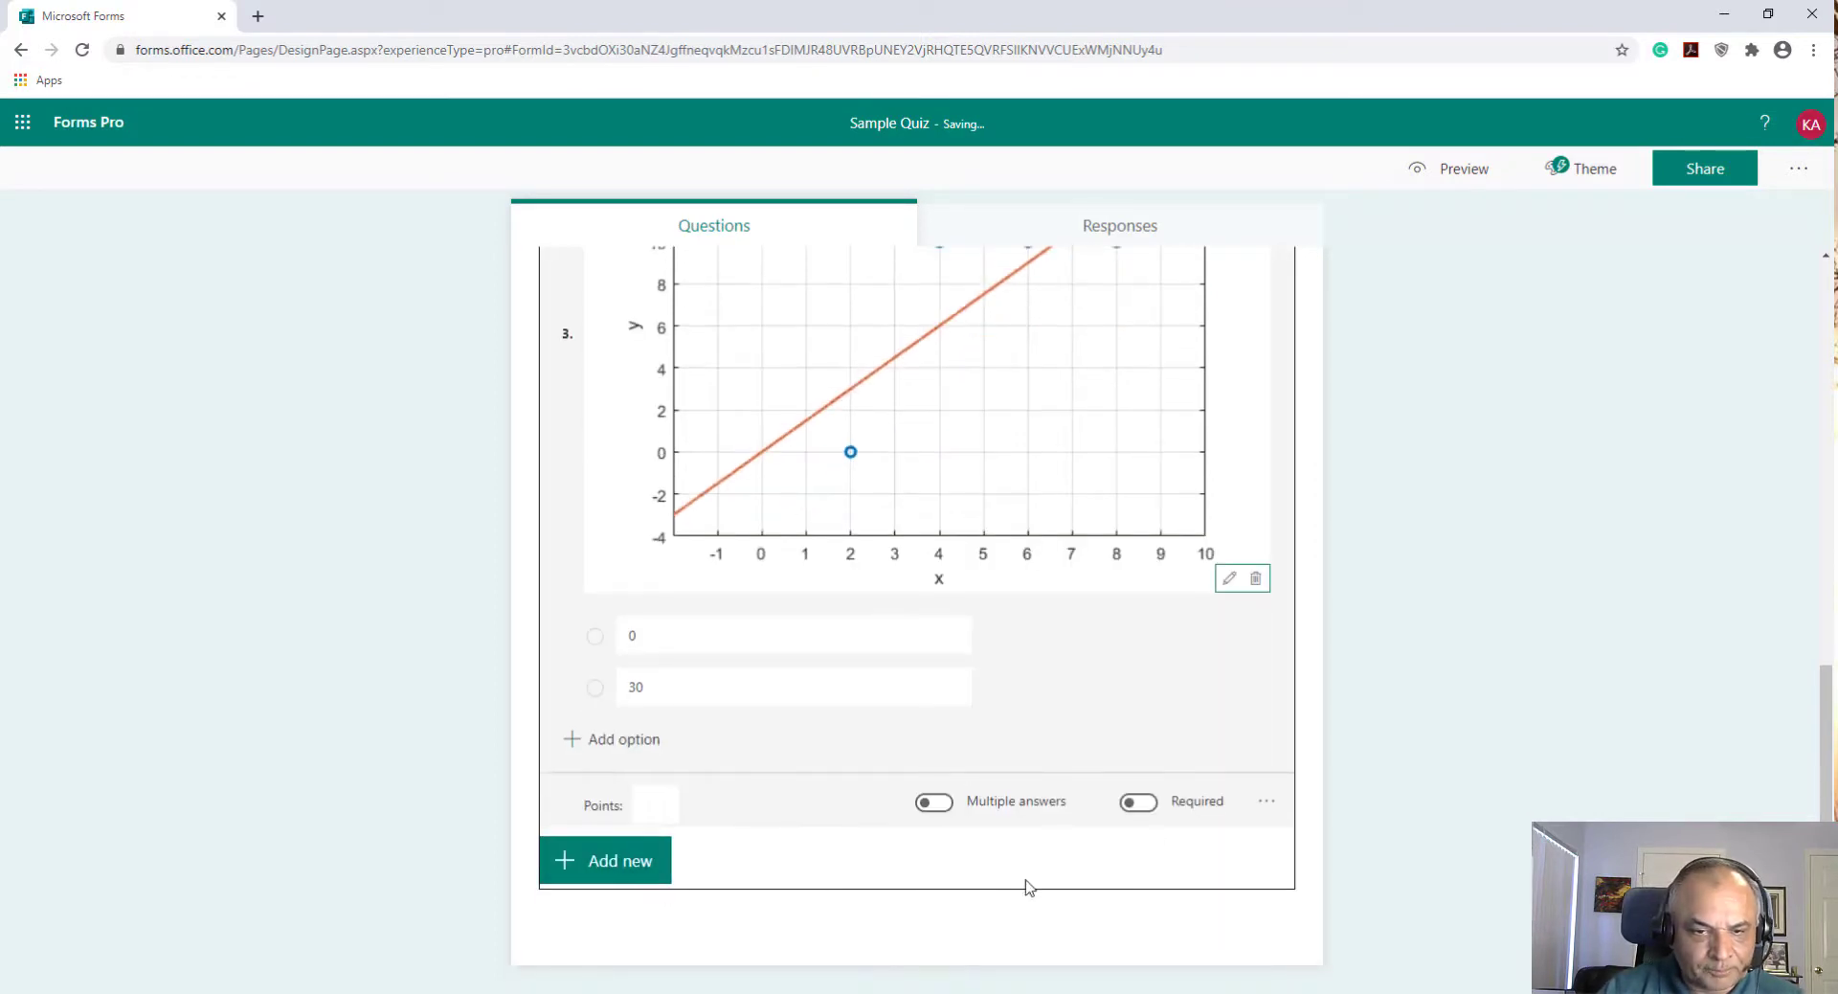
Turn on the Math option for the residual question
left_click(1268, 804)
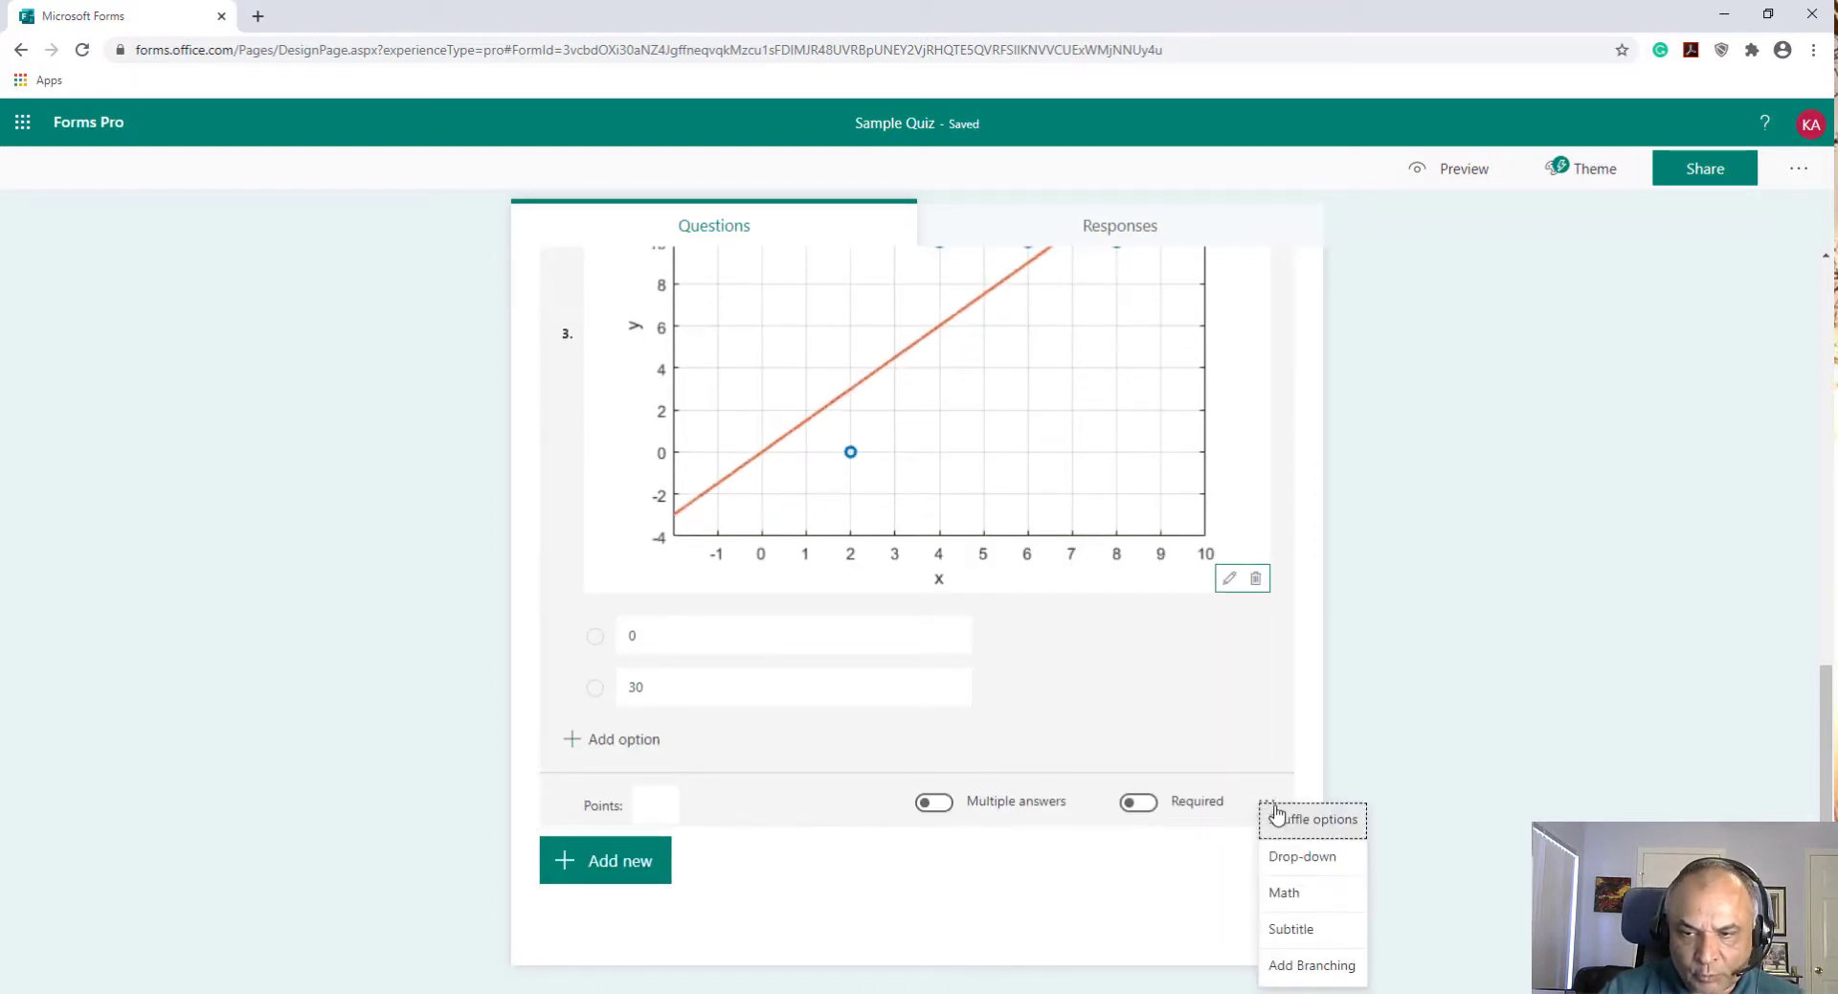
left_click(1313, 895)
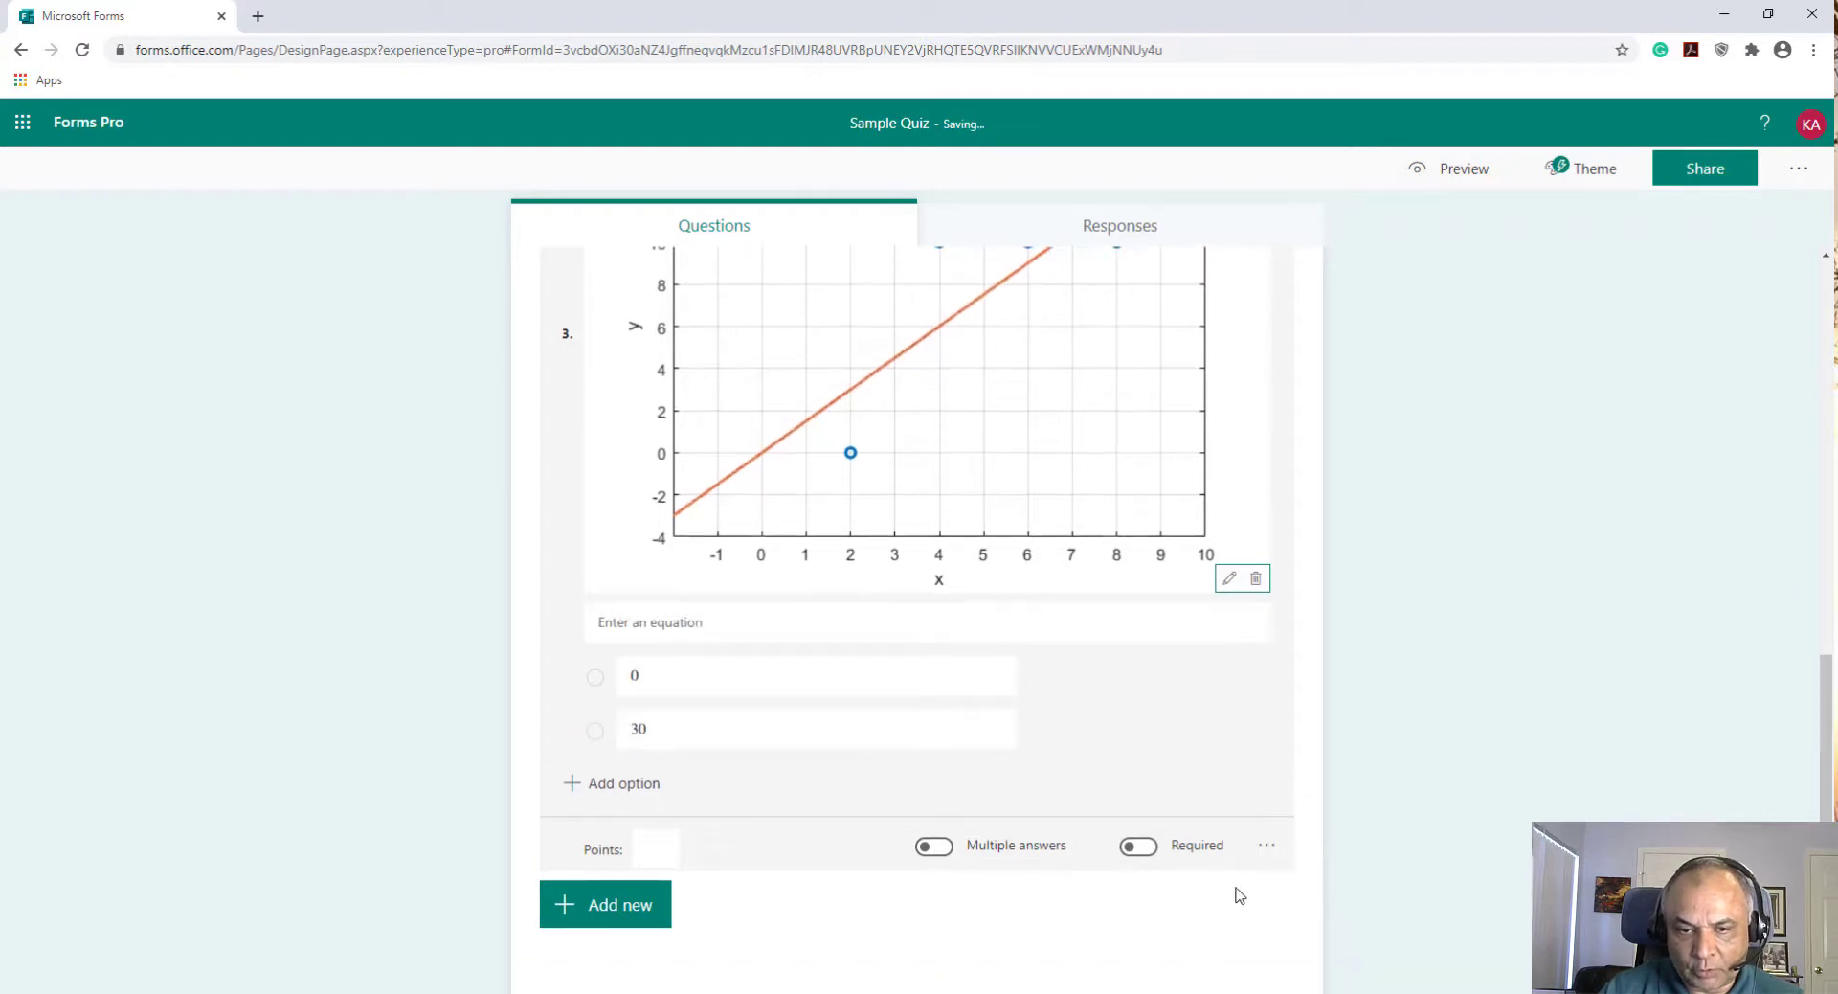
scroll(986, 920, "up", 1)
scroll(986, 920, "up", 2)
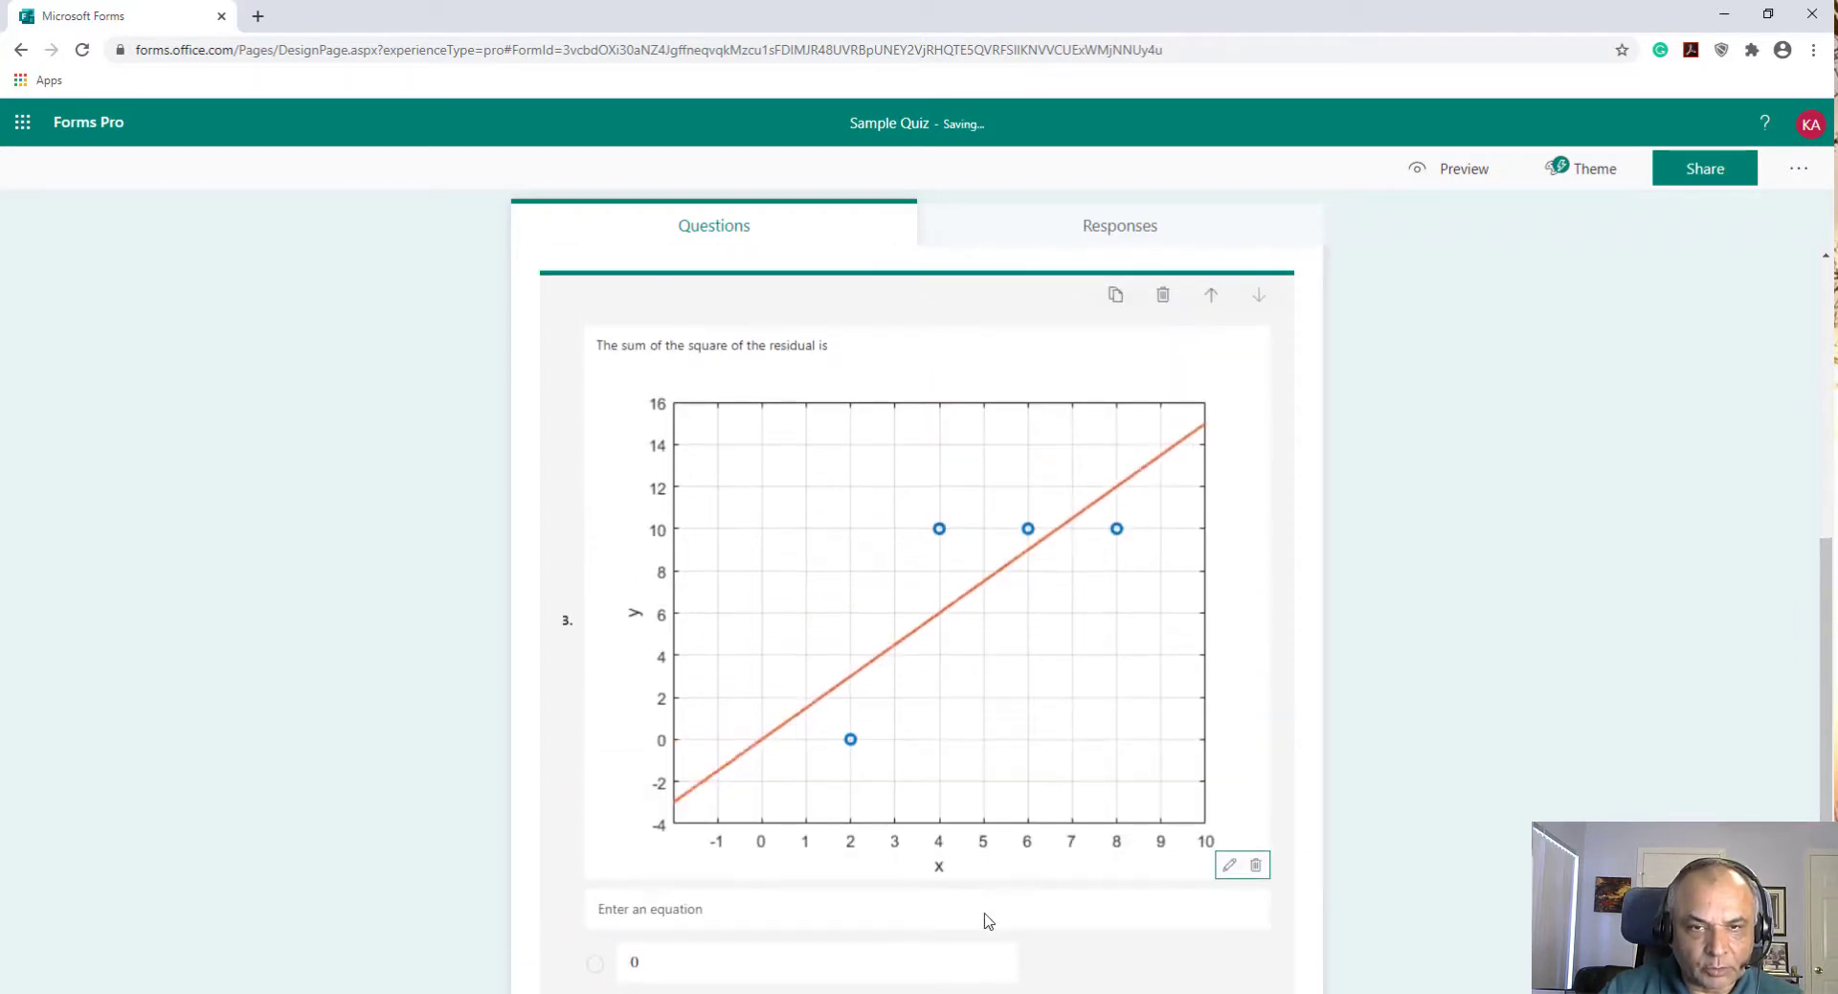
scroll(990, 910, "down", 1)
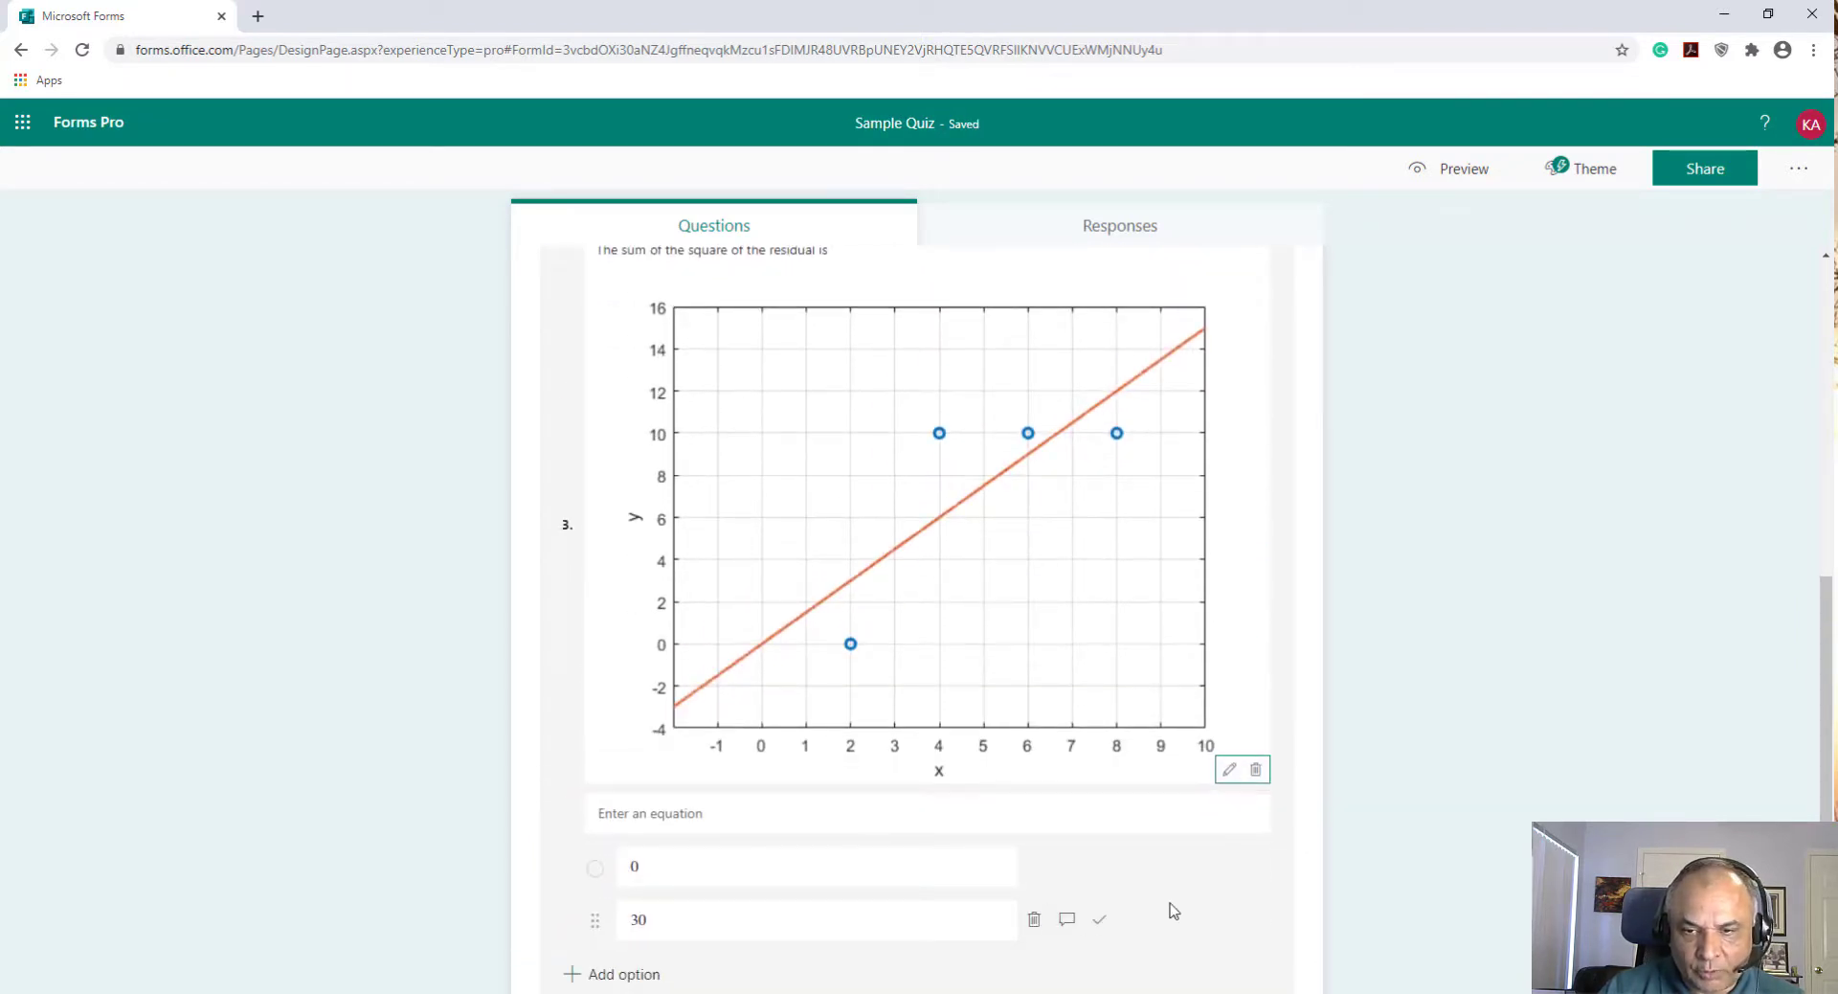
scroll(898, 393, "up", 1)
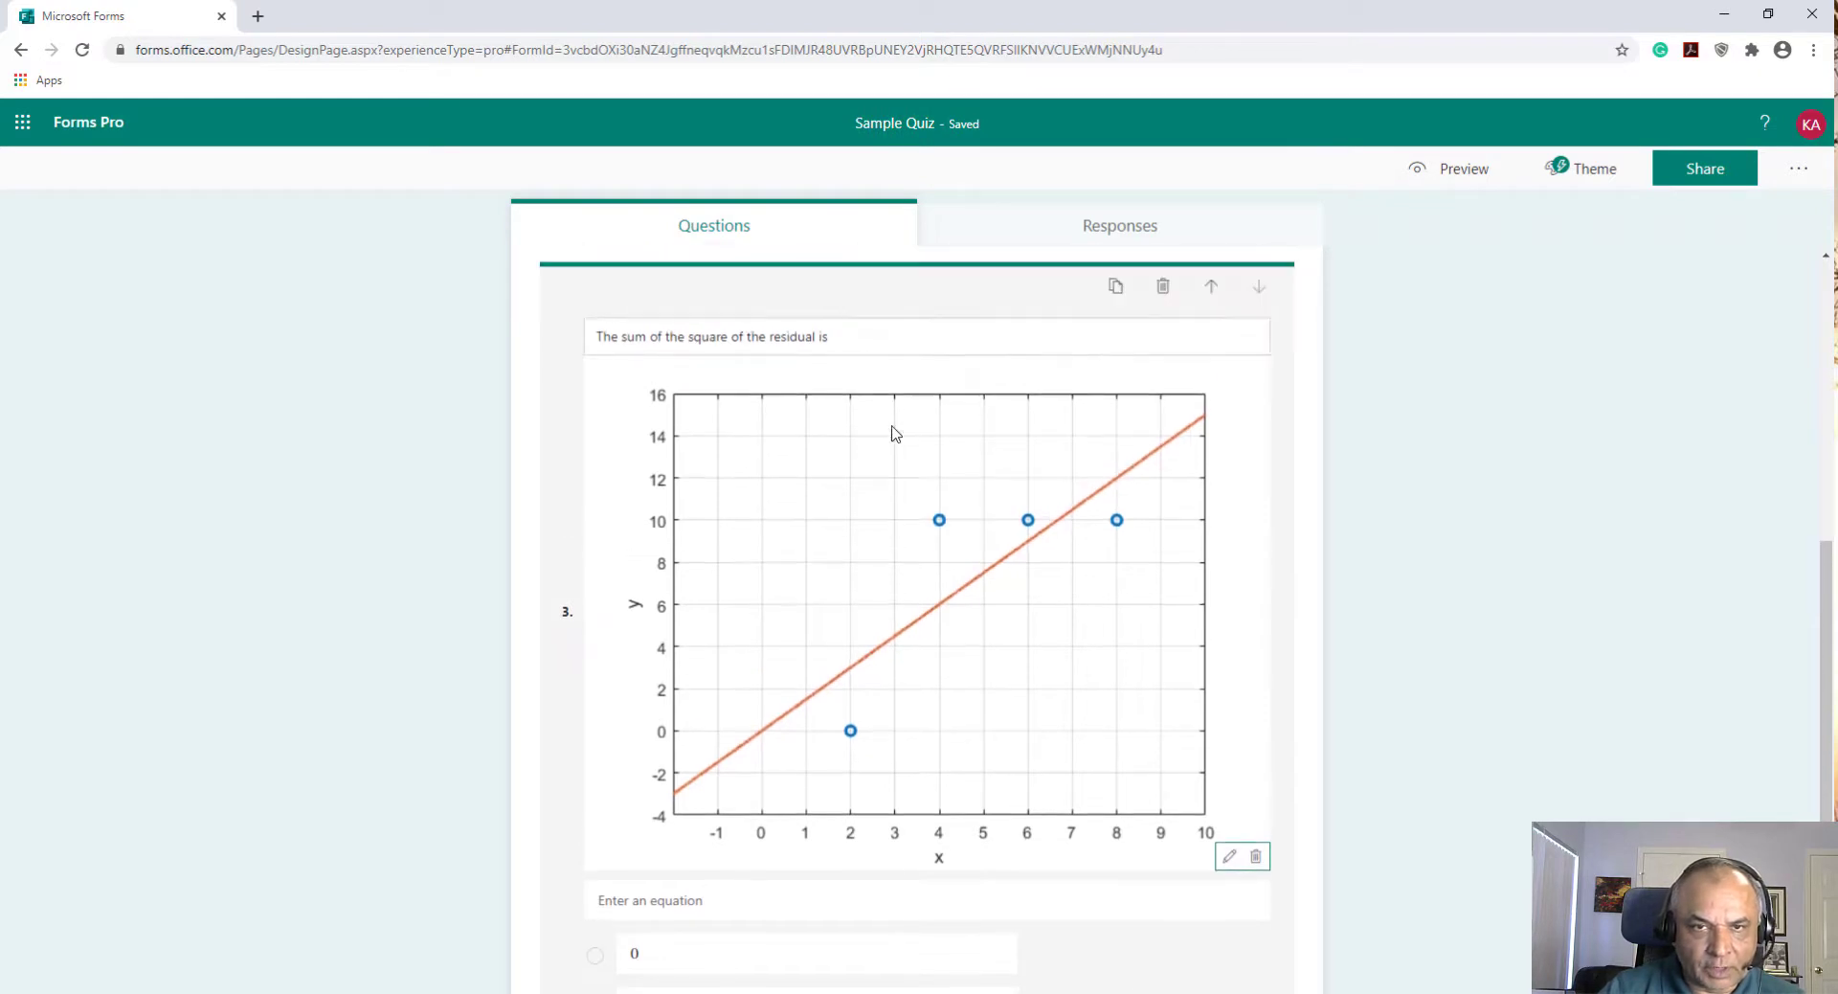
Enter S with subscript r as the equation of the residual question
left_click(771, 351)
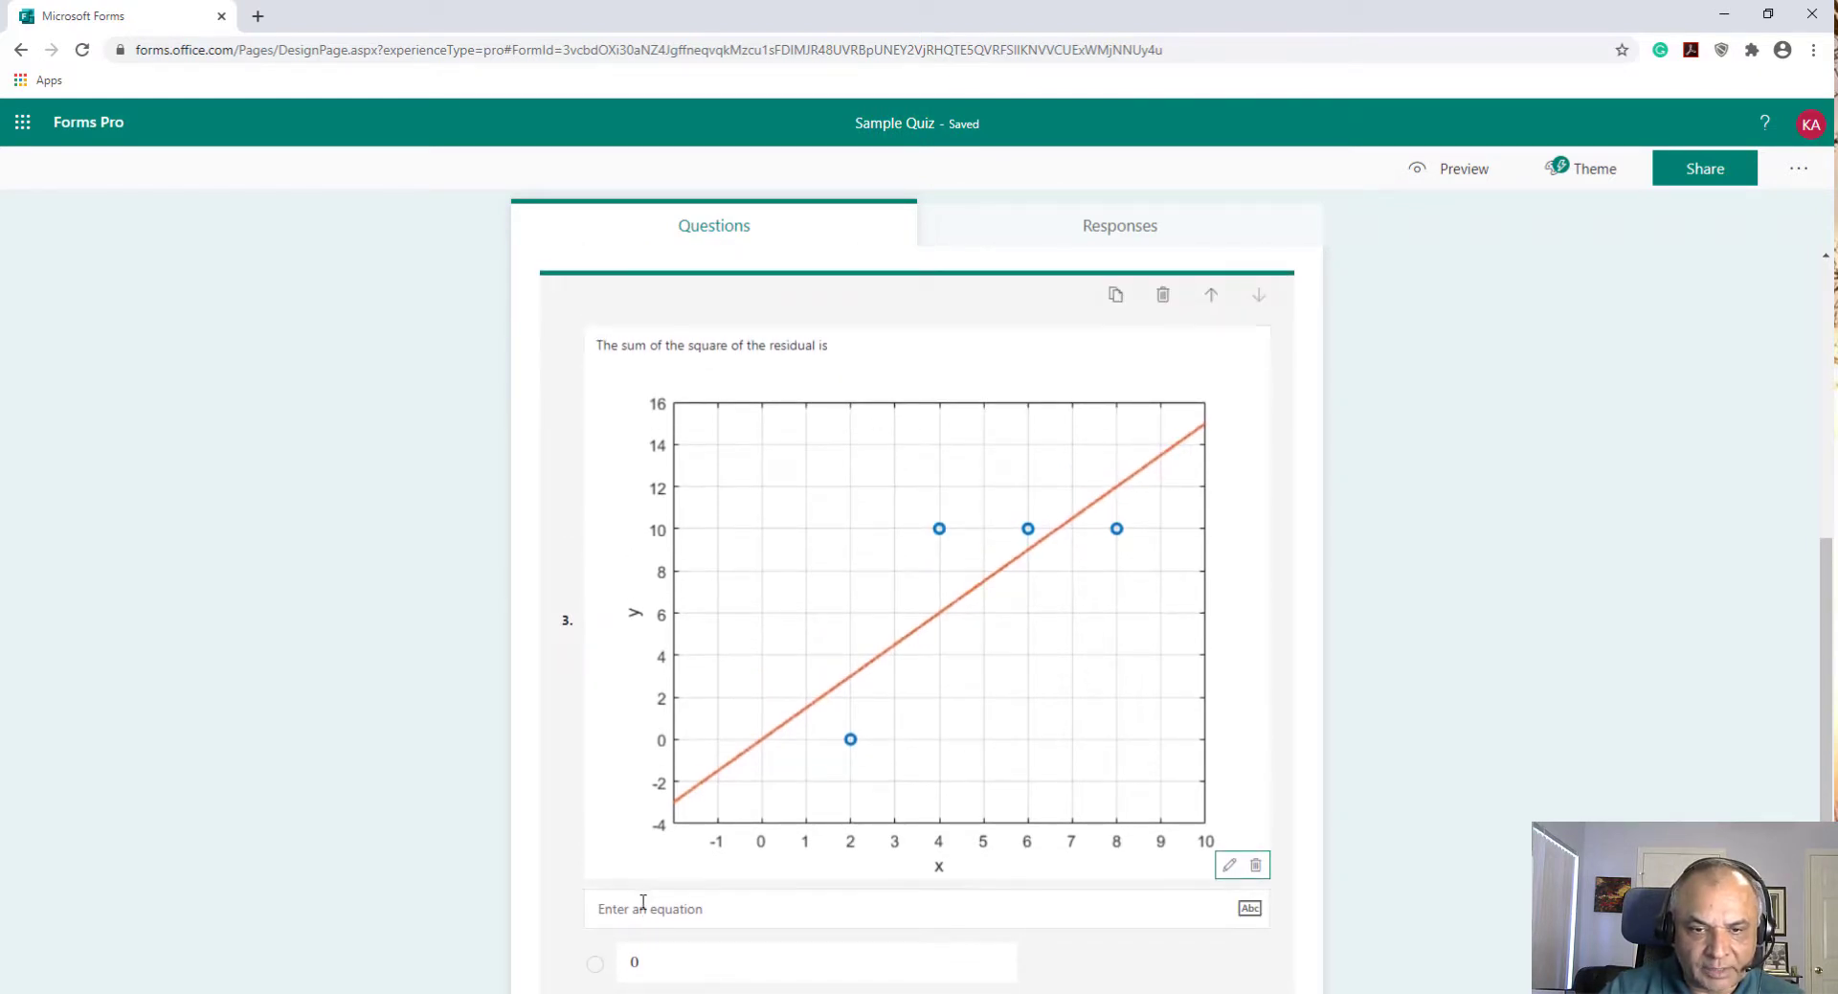
triple_click(742, 345)
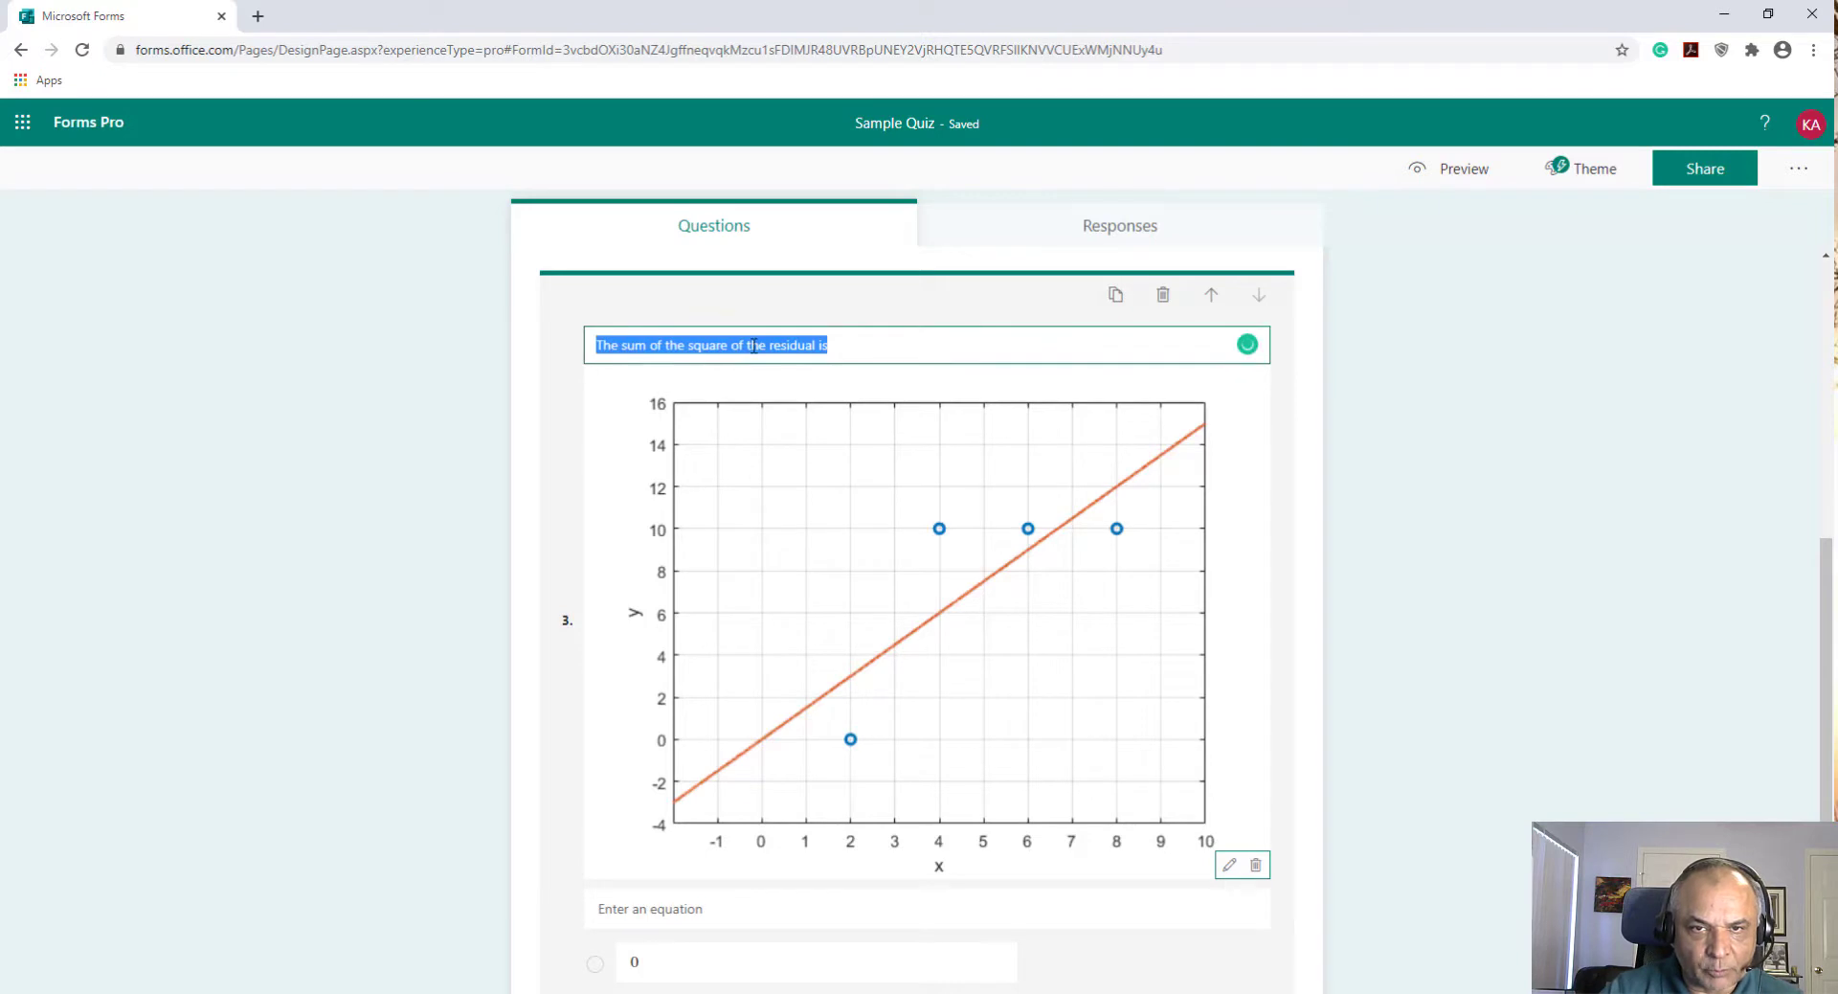
left_click(681, 913)
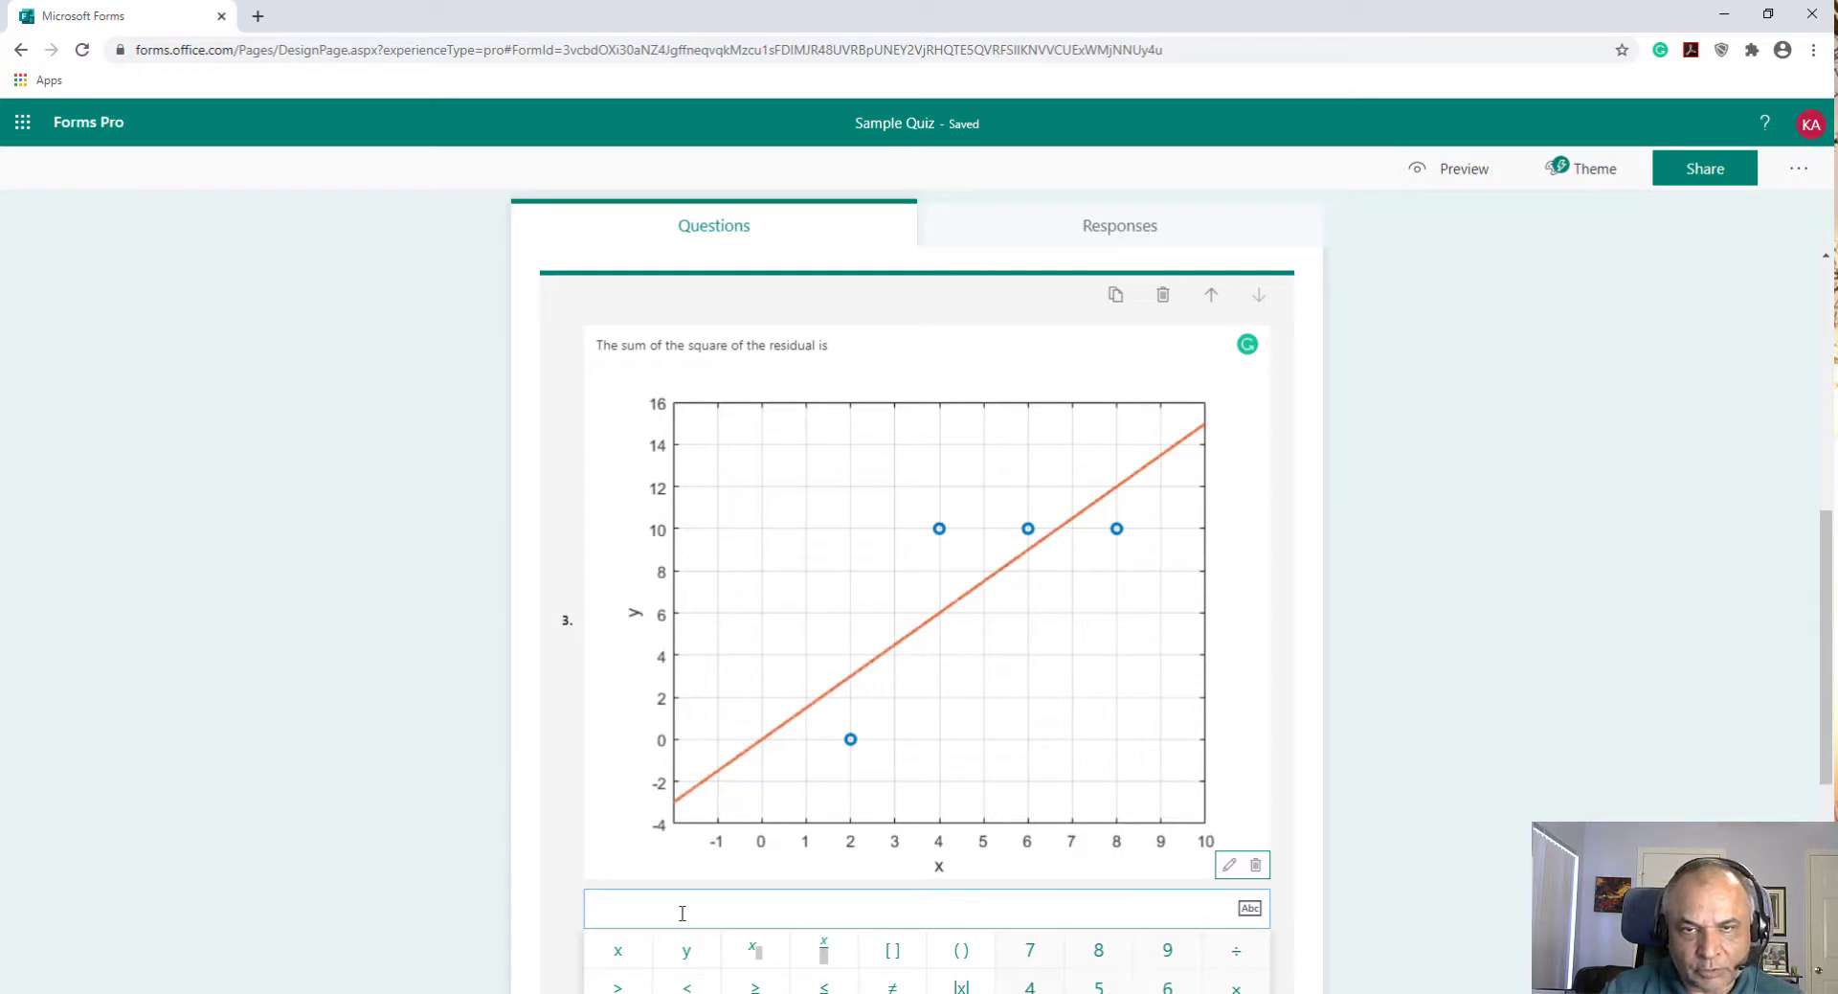
scroll(663, 912, "down", 3)
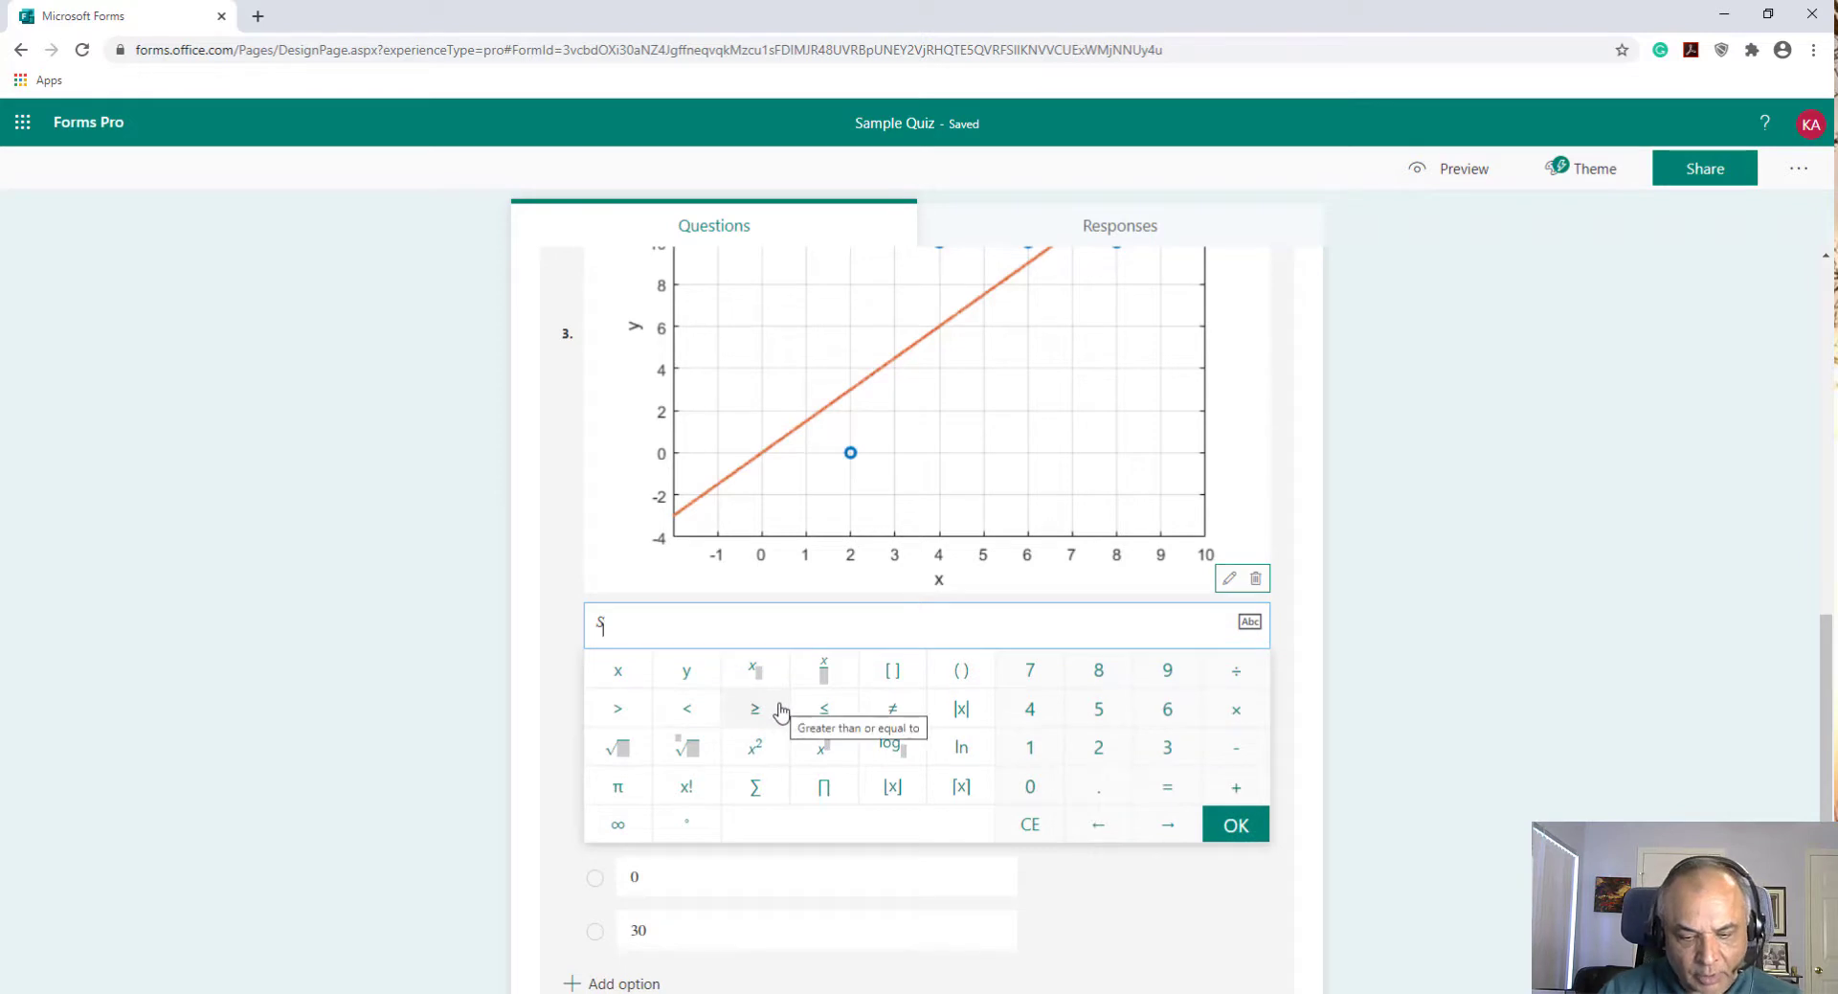
left_click(1300, 771)
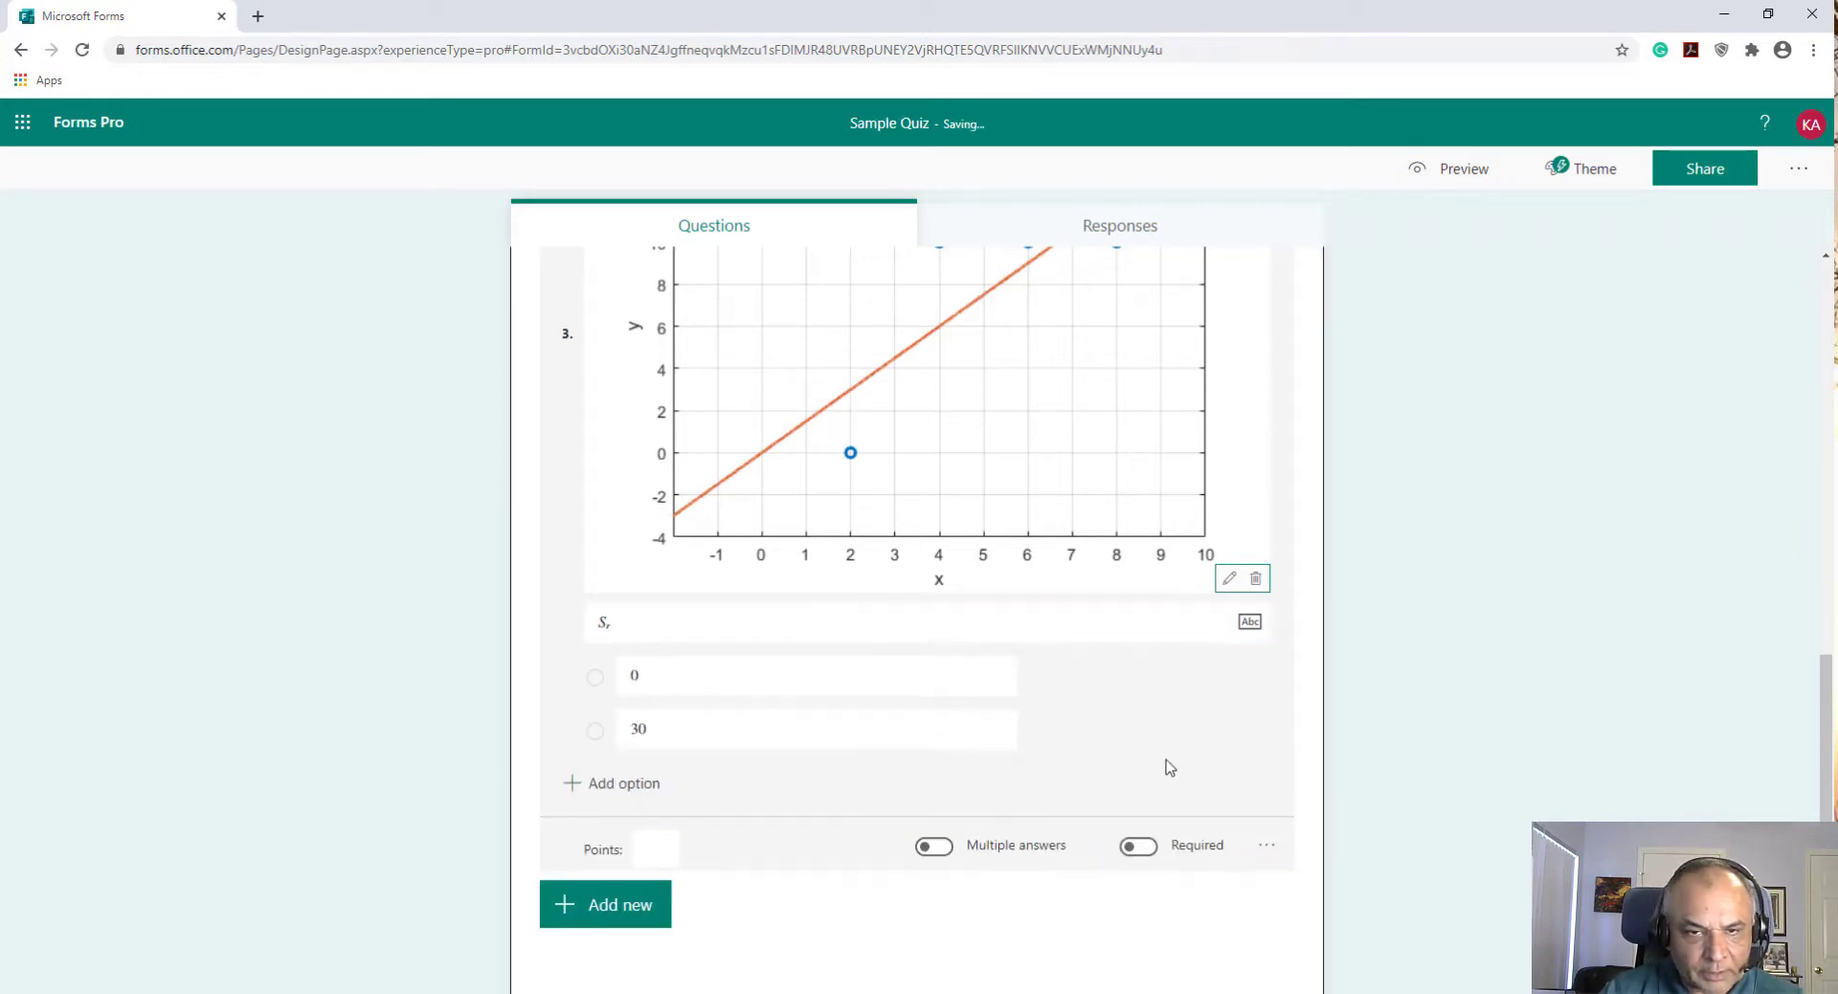
left_click(1173, 634)
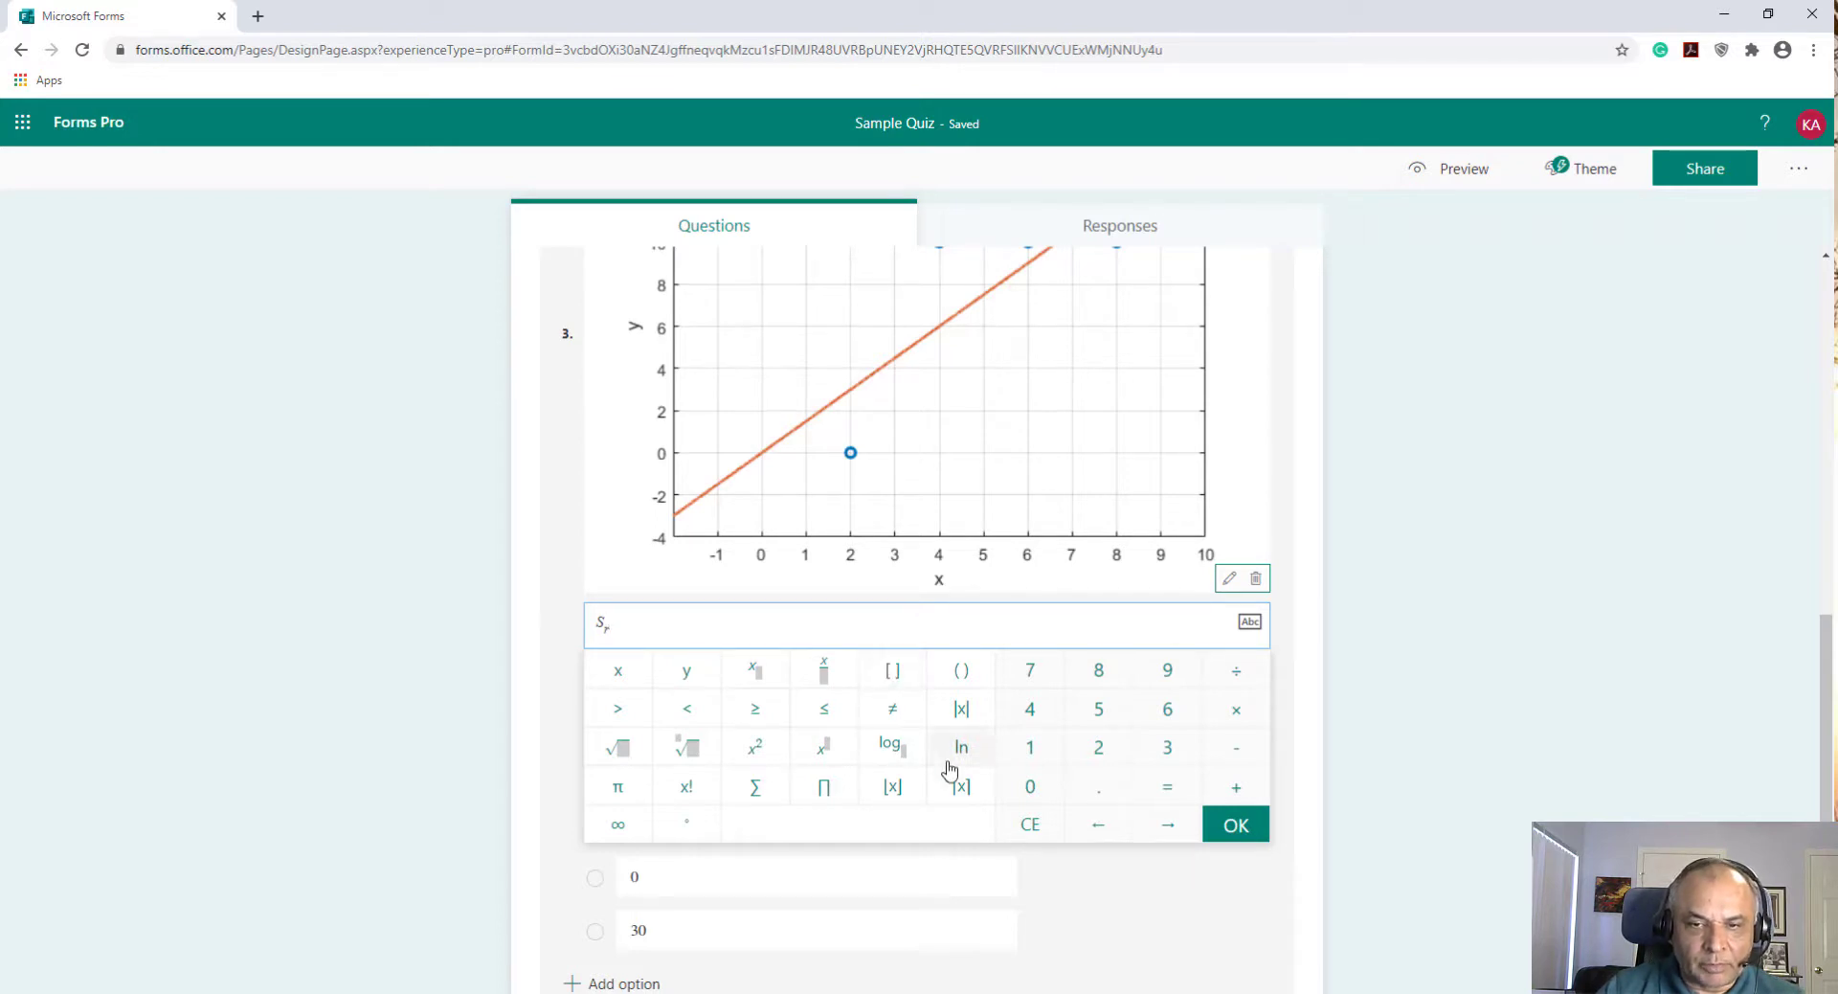
left_click(1234, 823)
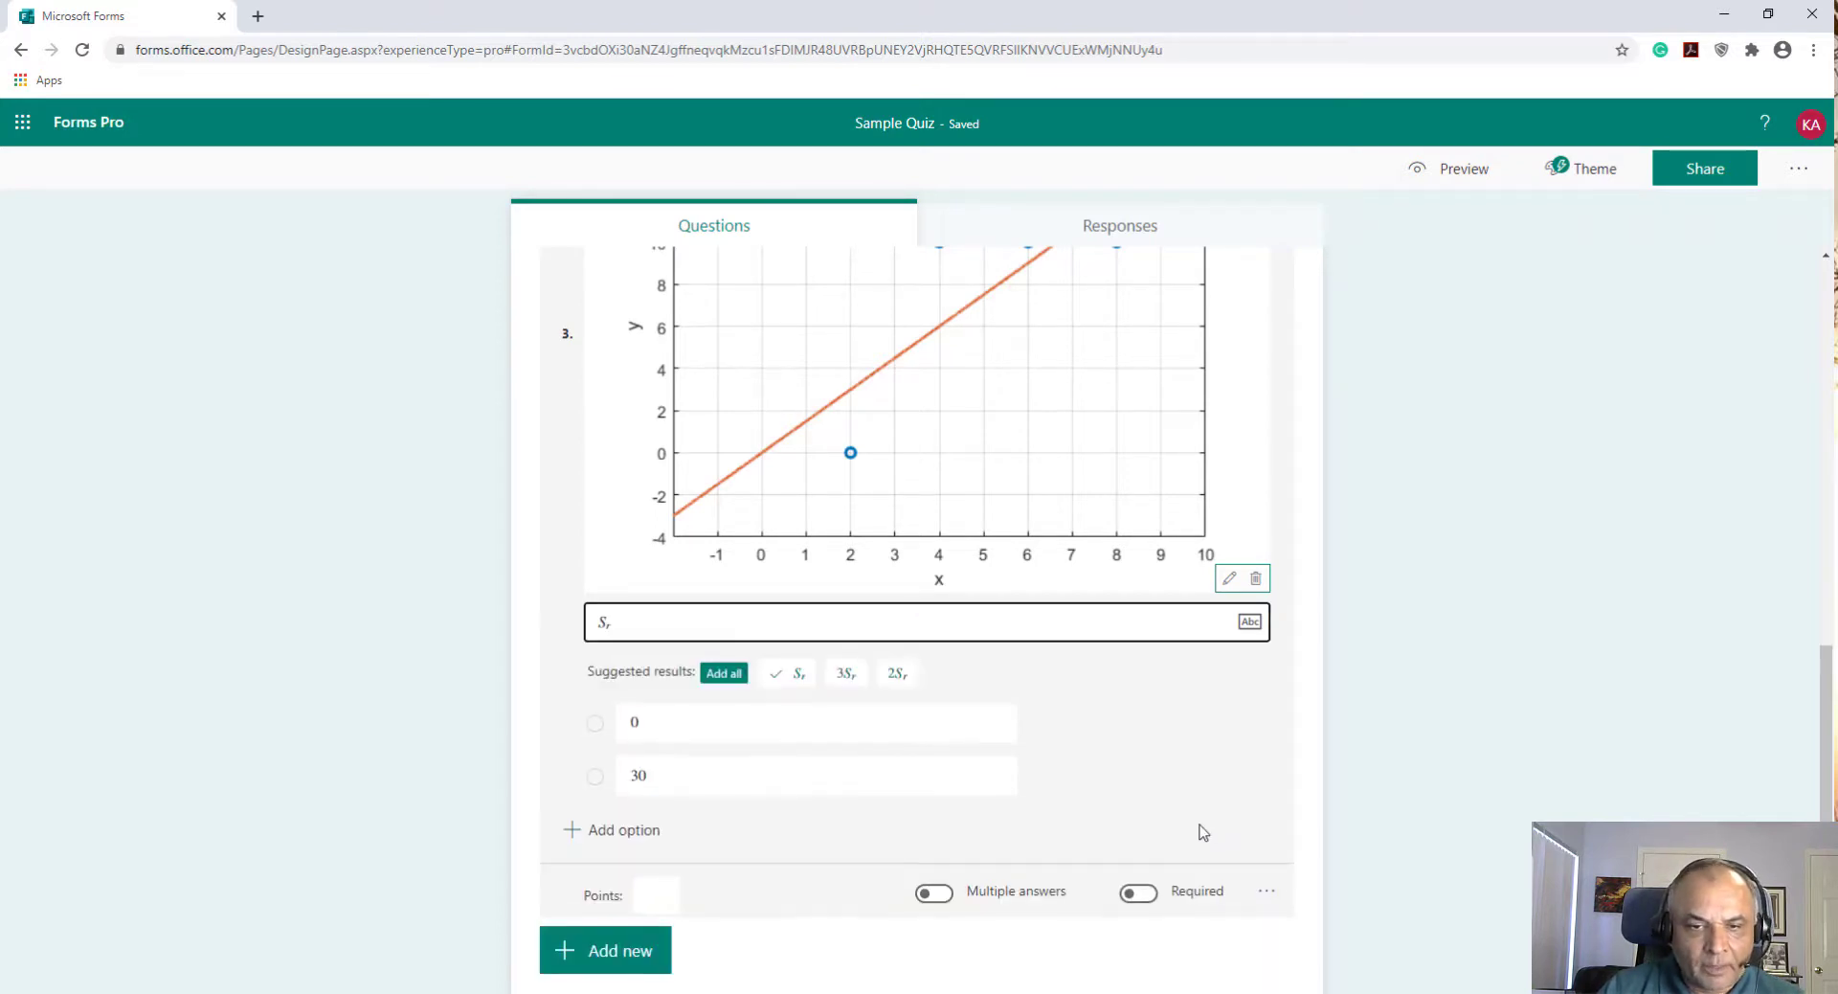
Mark 30 as the correct answer of the residual question and review the finished question
left_click(677, 722)
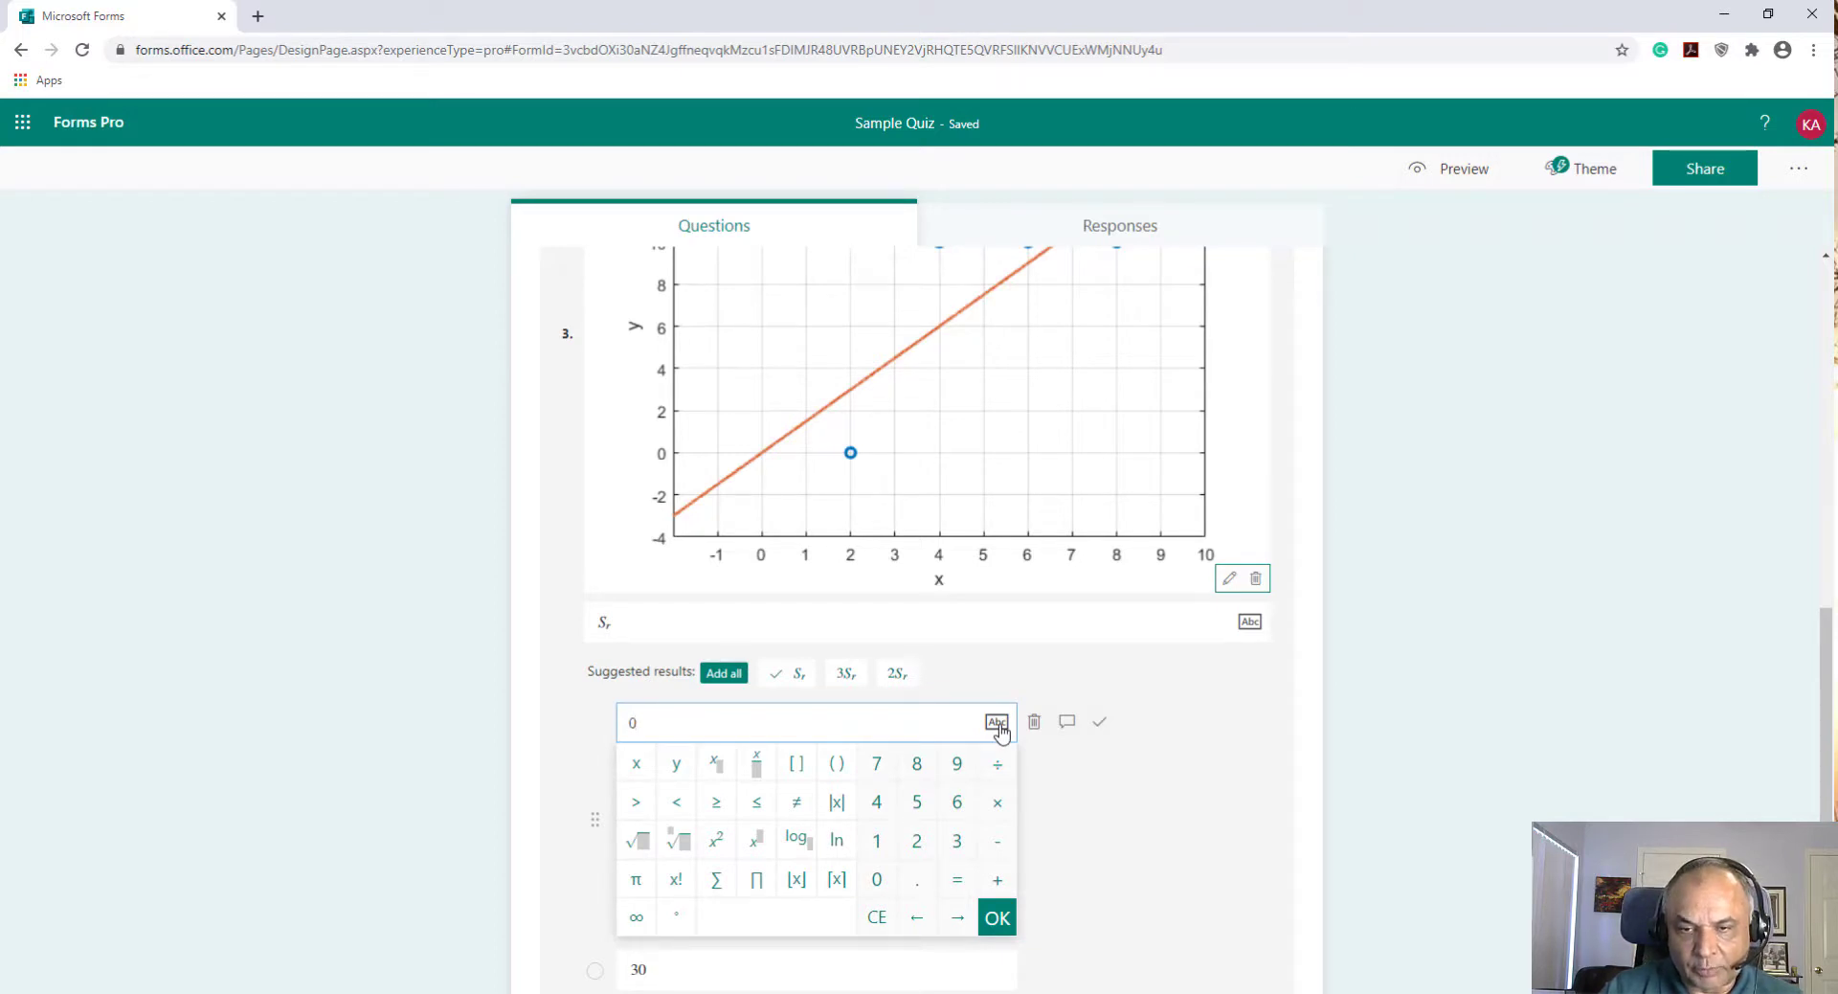
left_click(1215, 791)
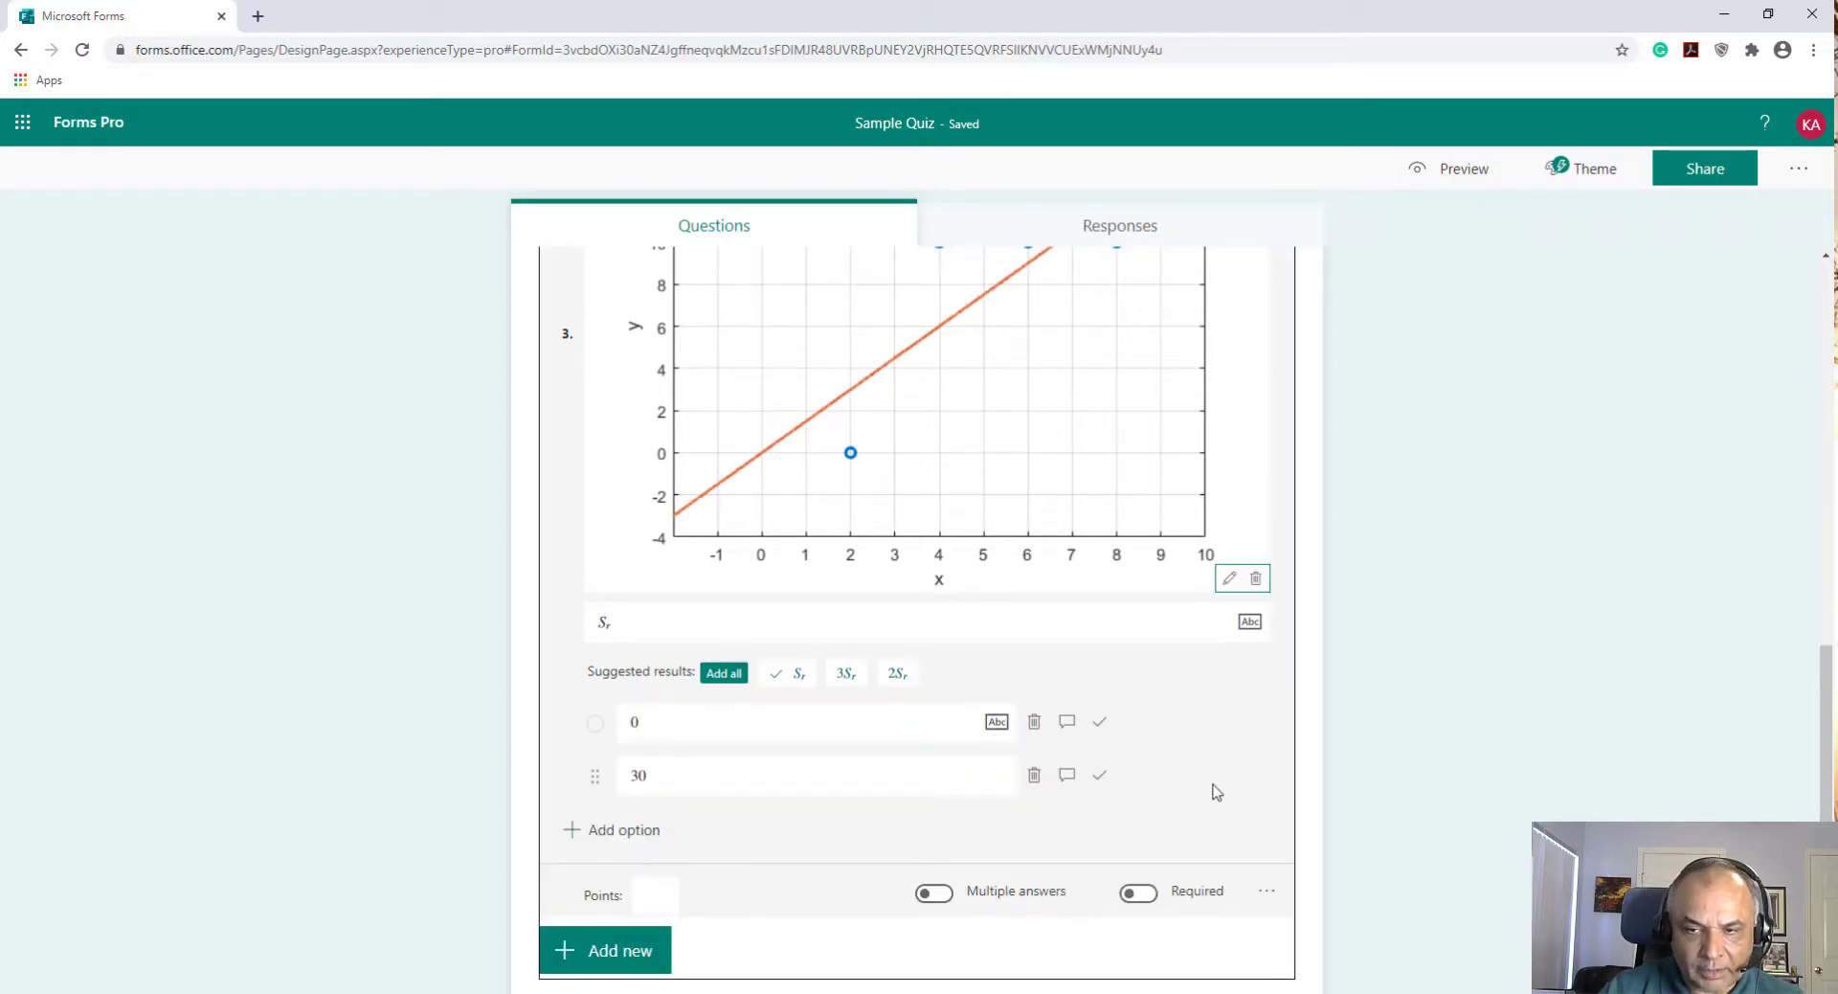
left_click(1098, 775)
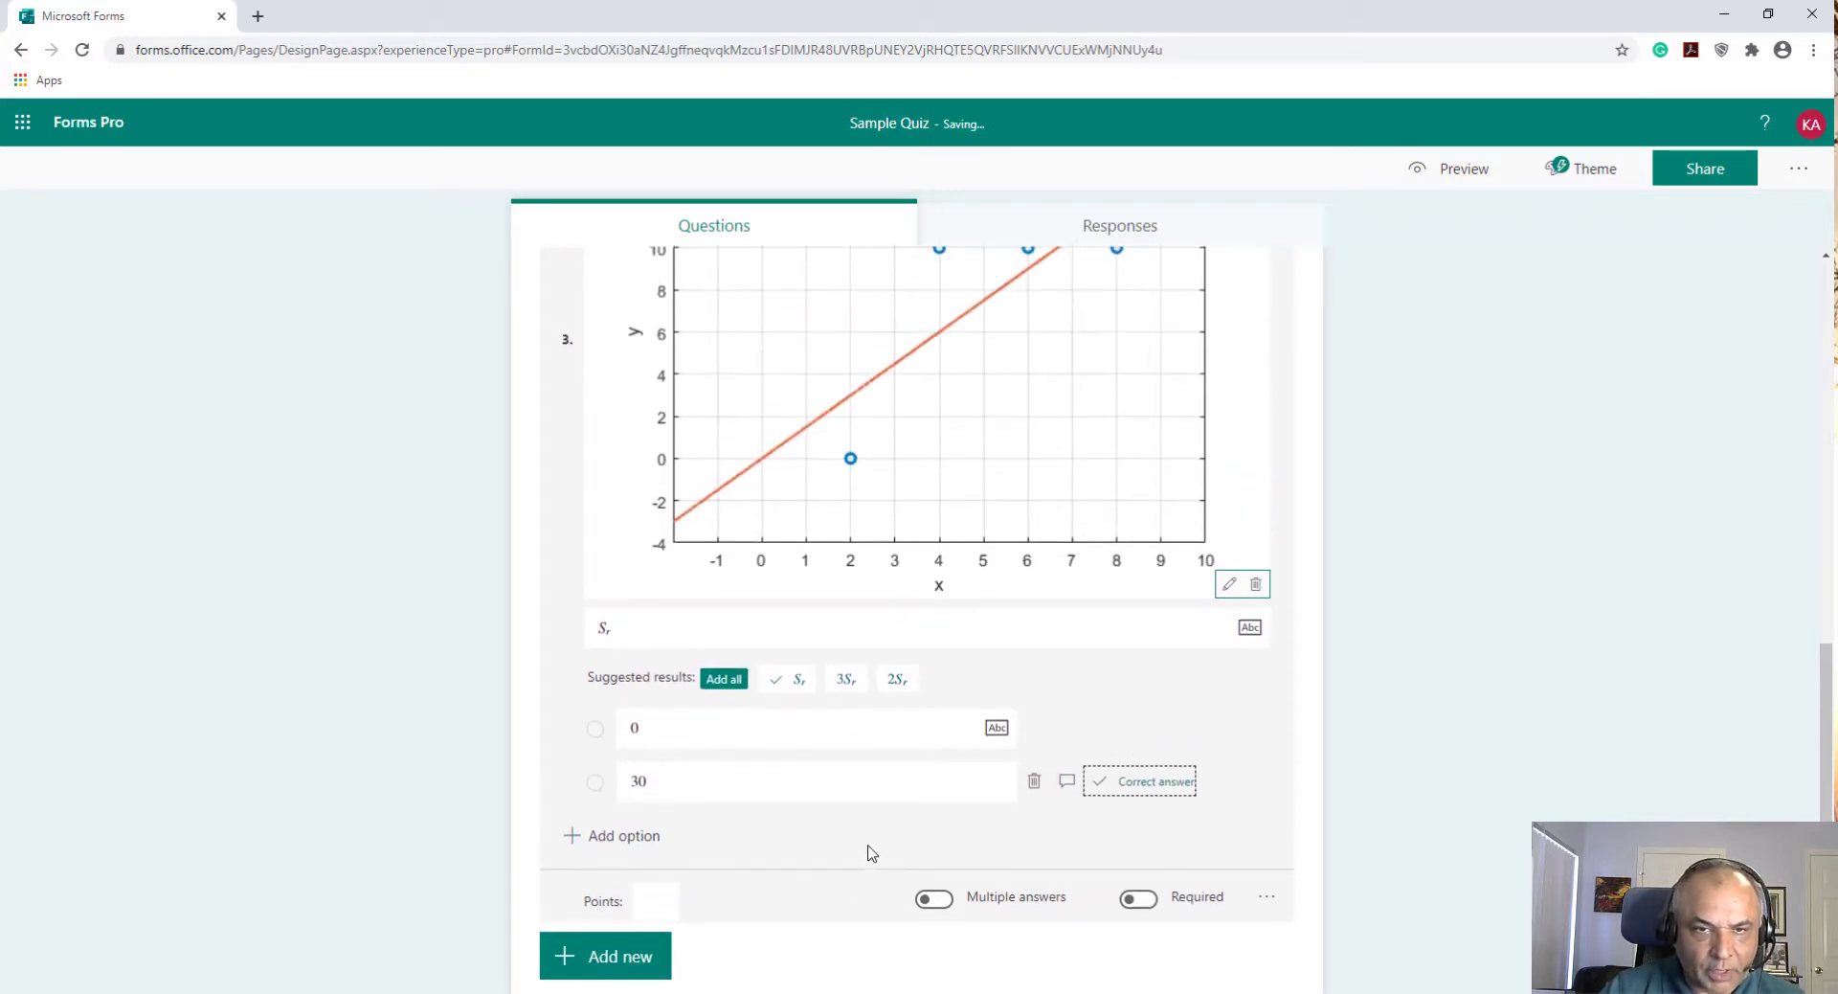
scroll(871, 852, "up", 2)
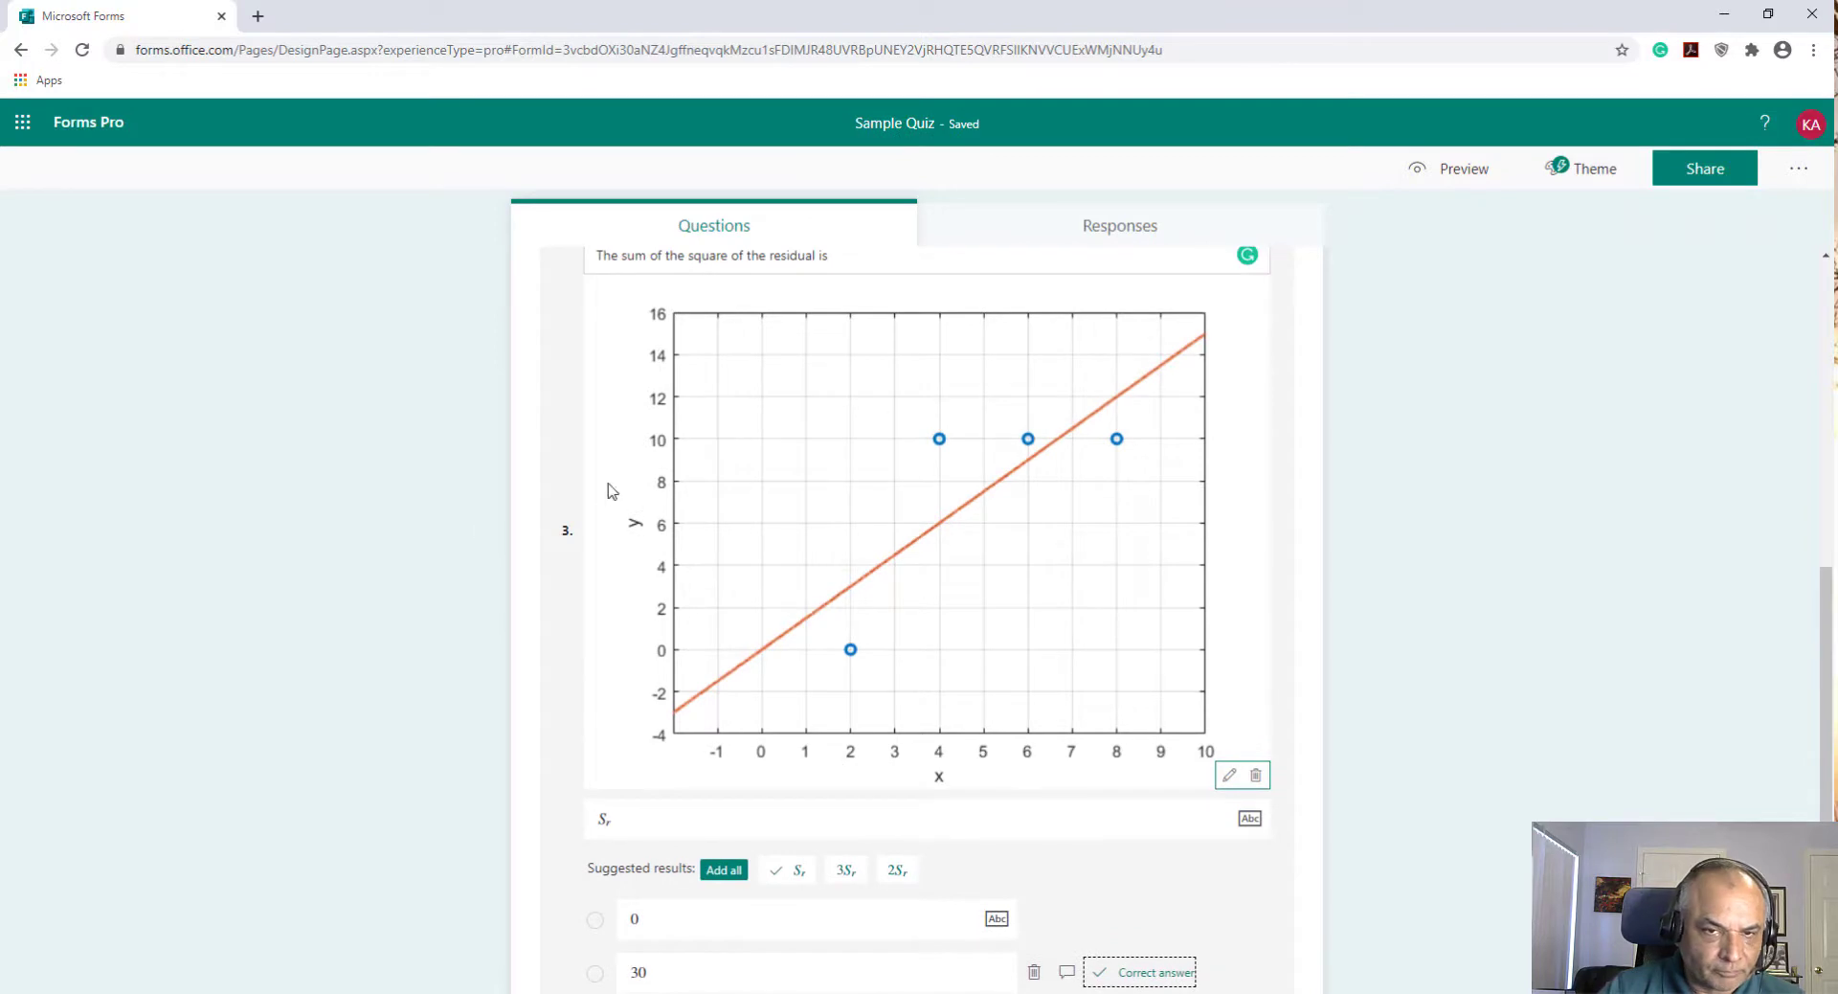
scroll(1066, 708, "down", 2)
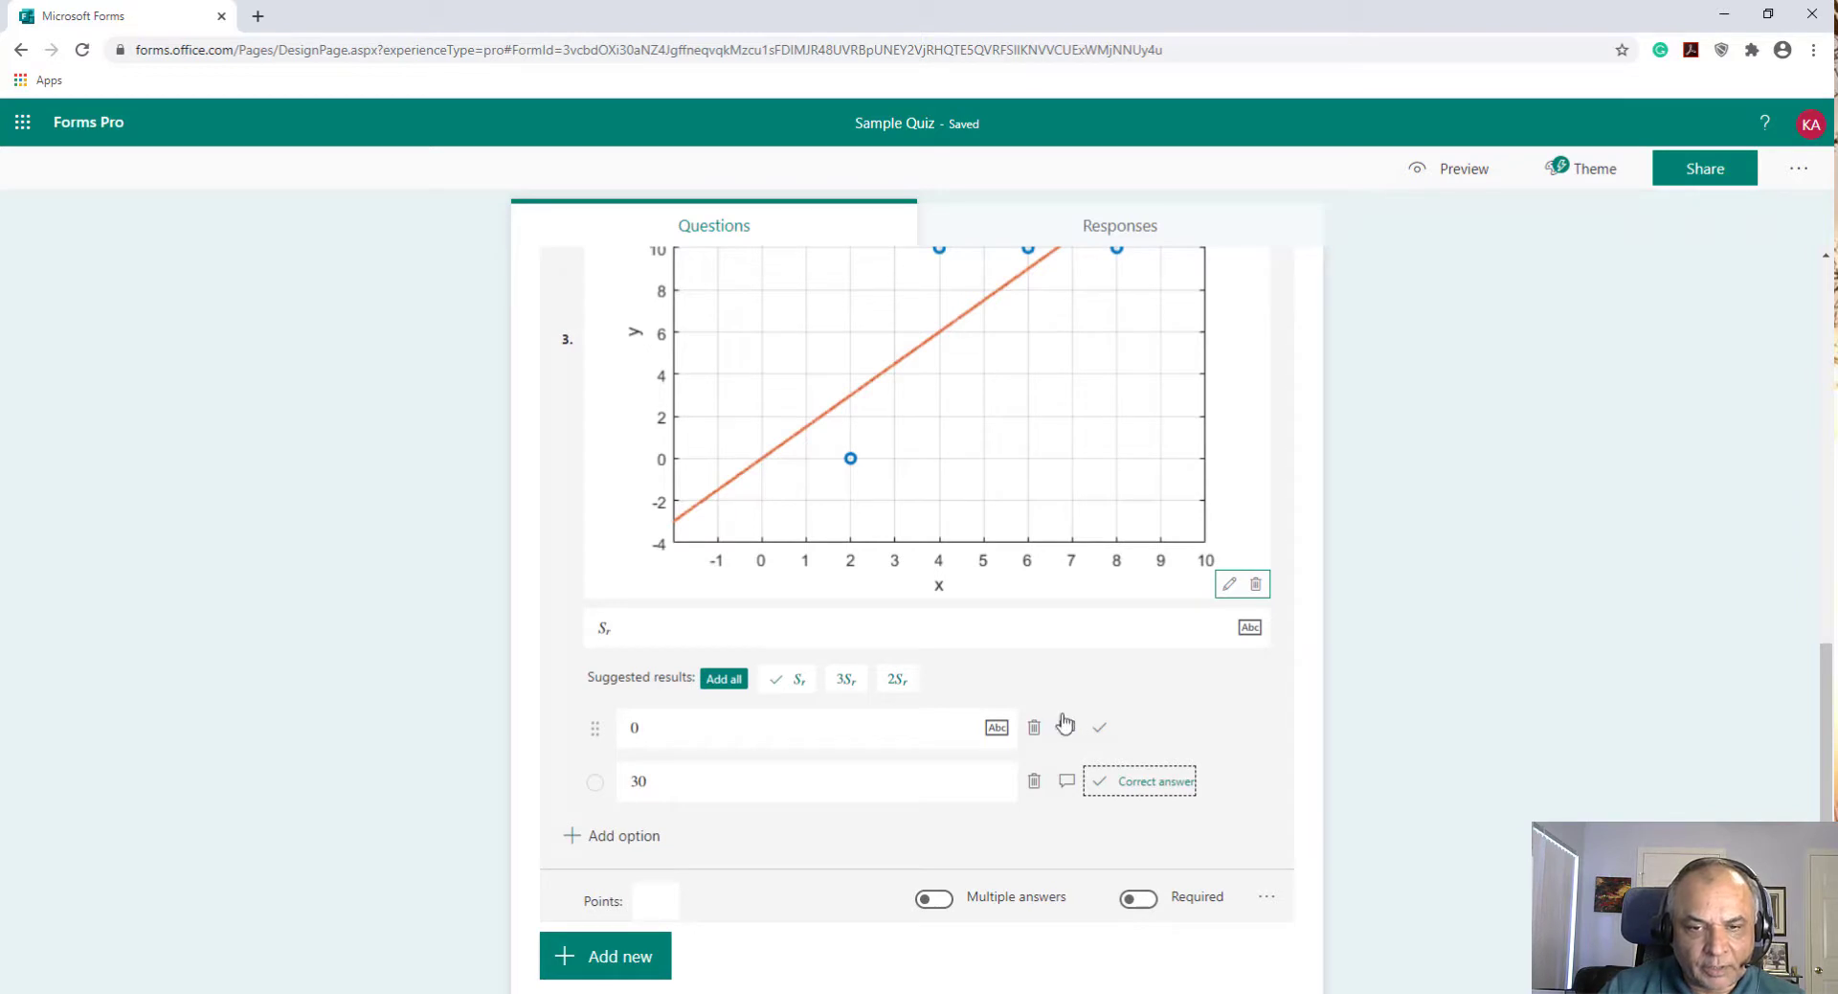
scroll(1064, 725, "up", 3)
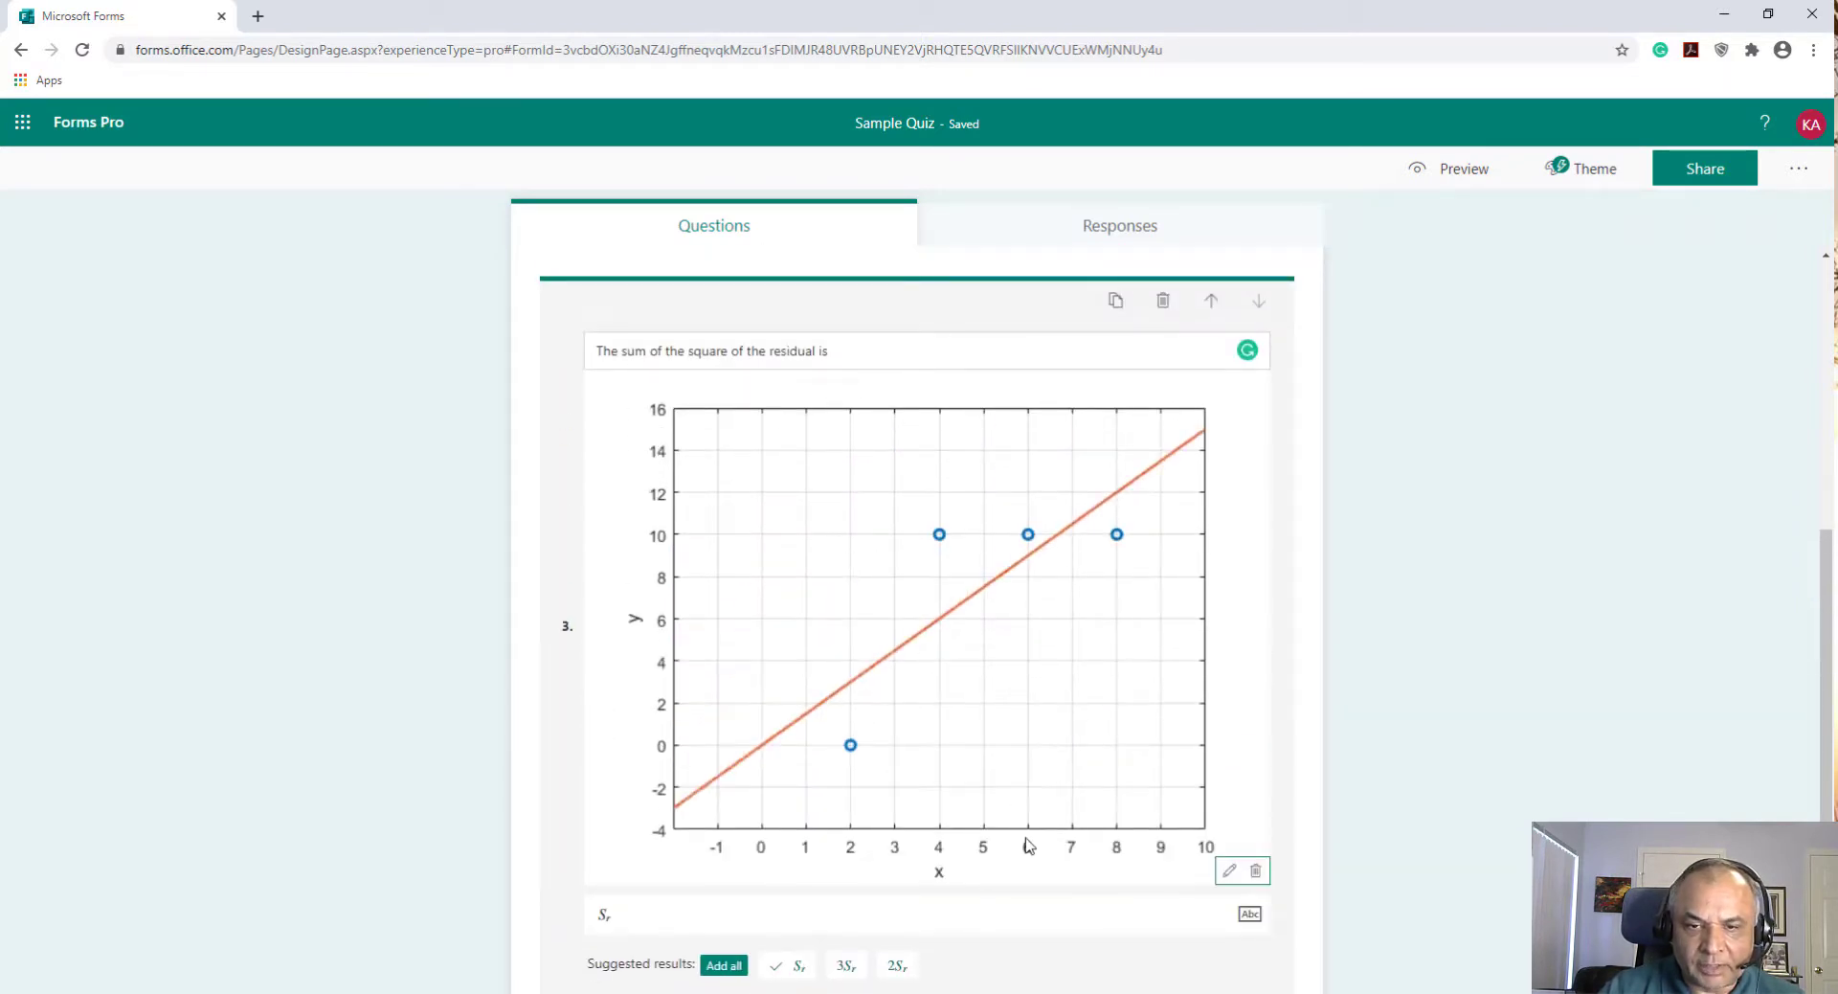
scroll(1029, 846, "down", 4)
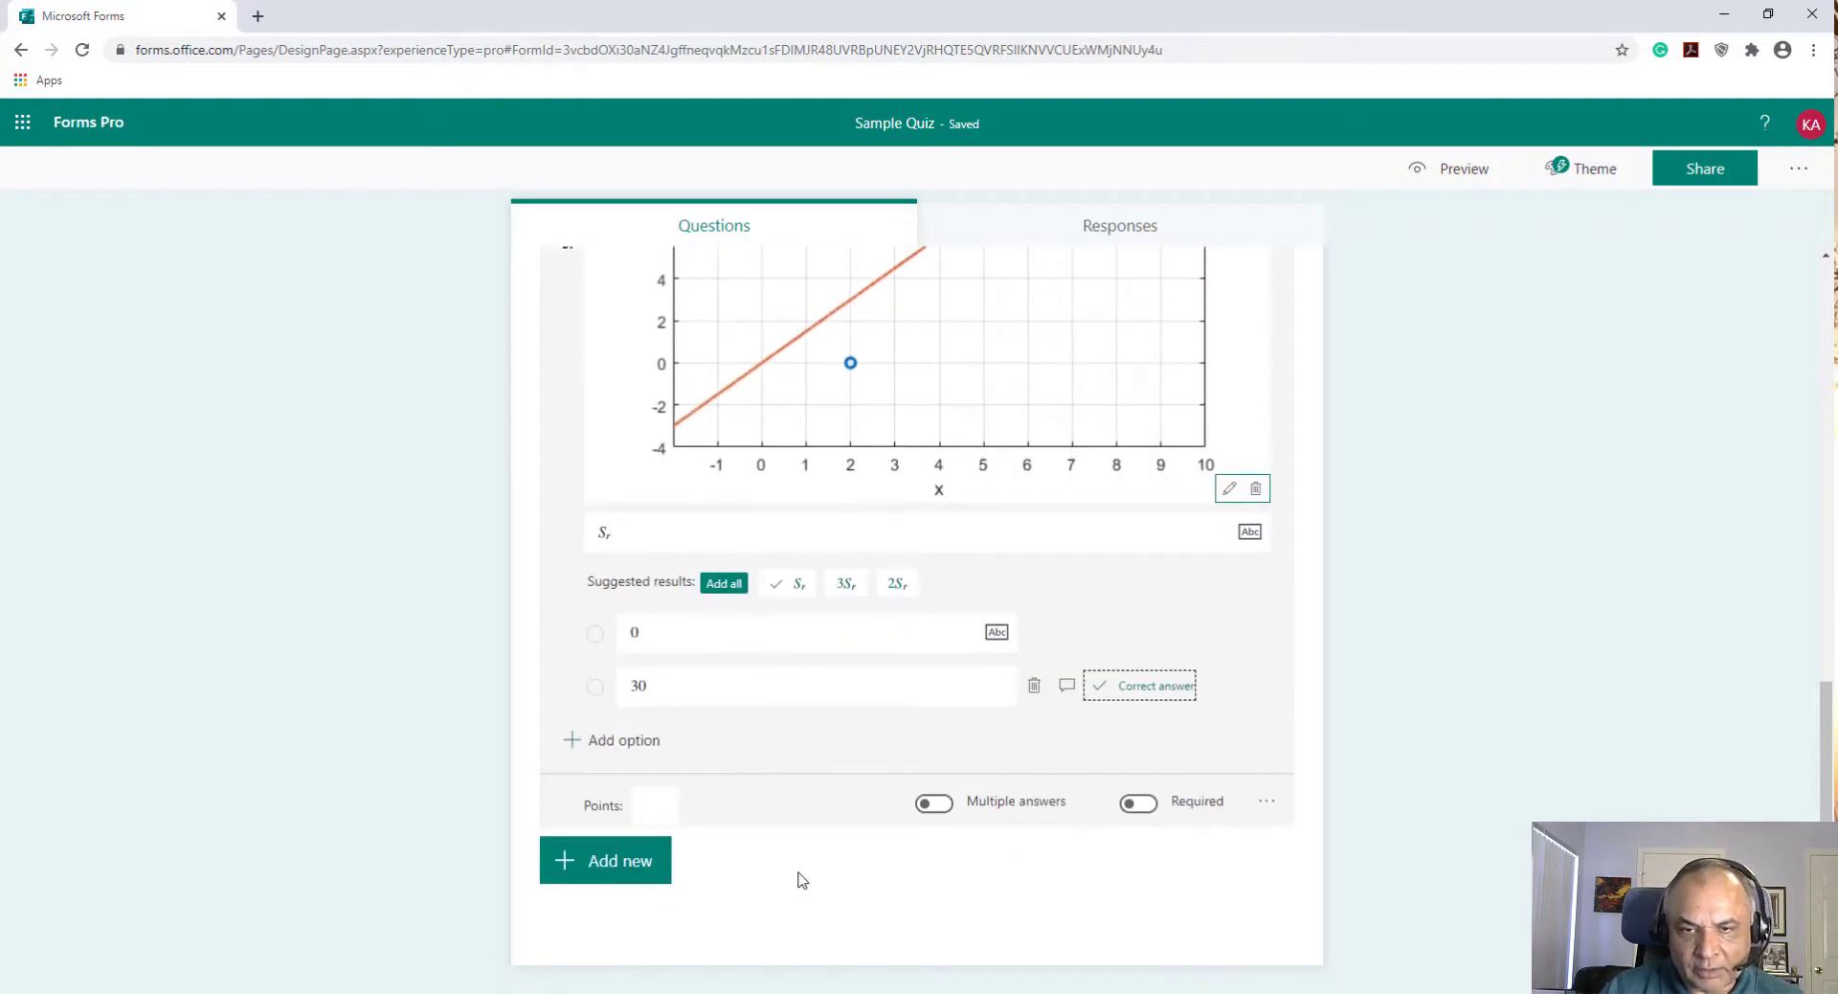
Leave the Sample Quiz for the list of forms and open the Regression - Chapter 6 quiz
scroll(802, 880, "up", 4)
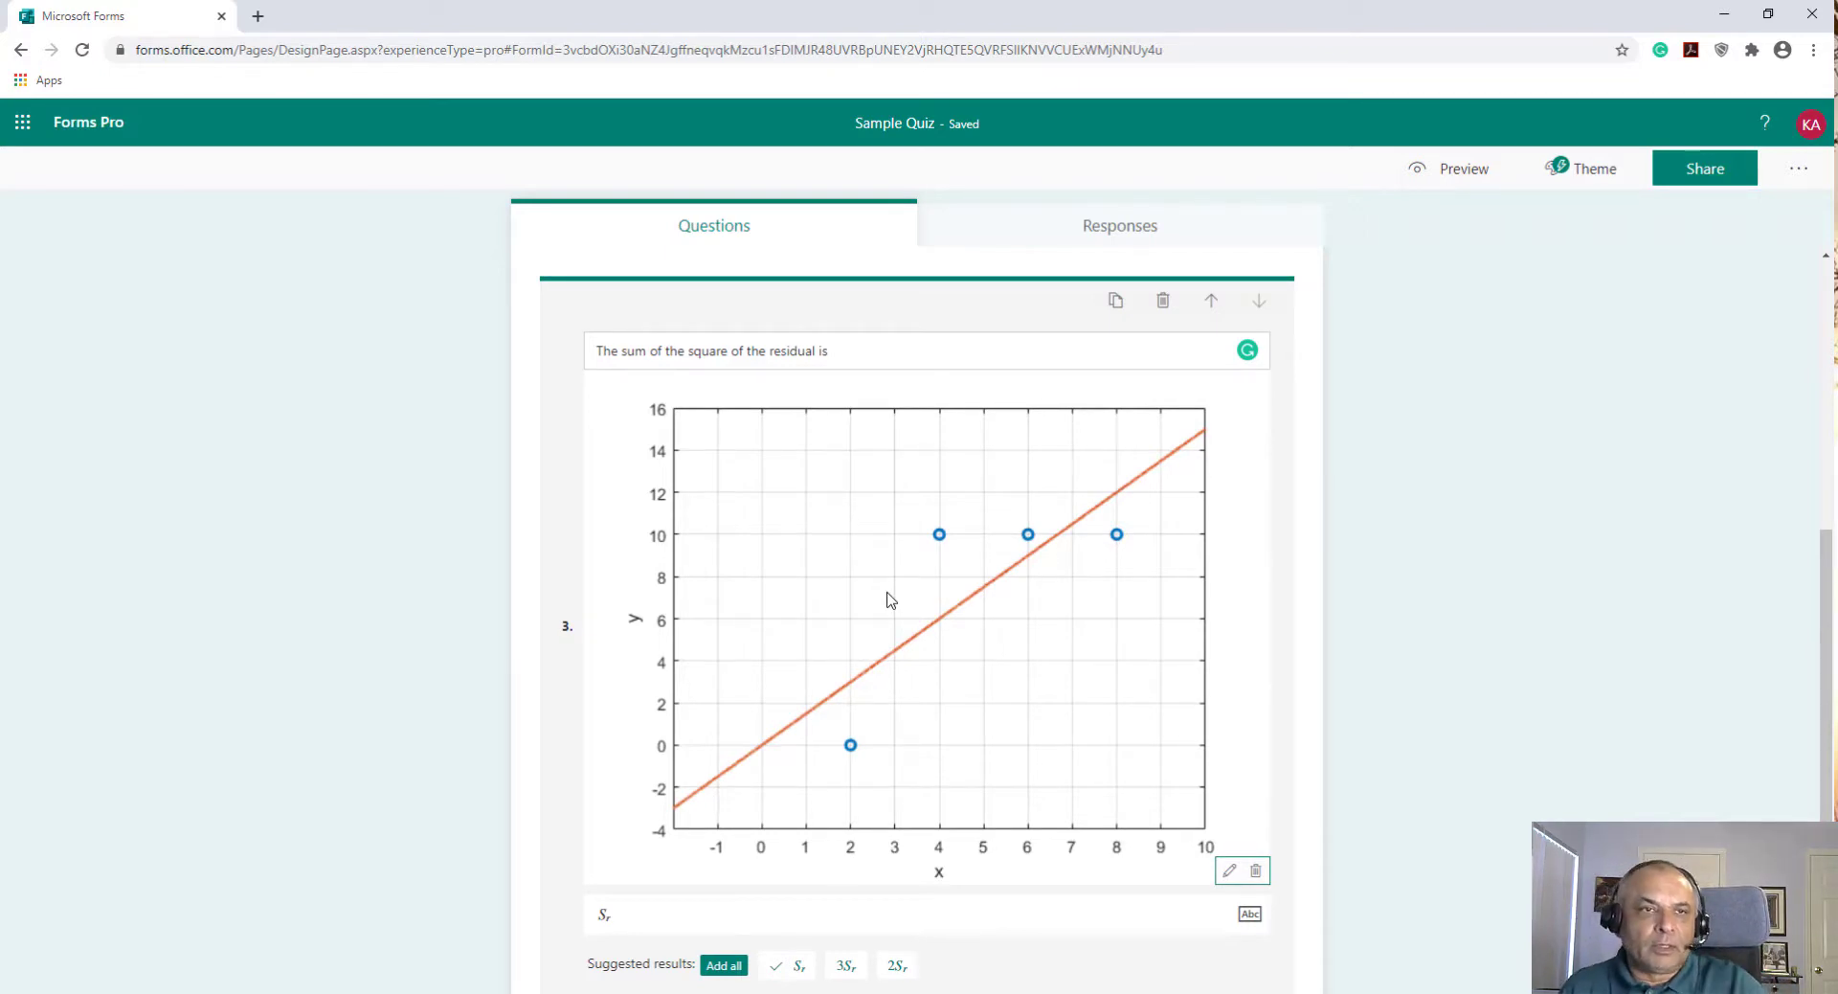
left_click(104, 141)
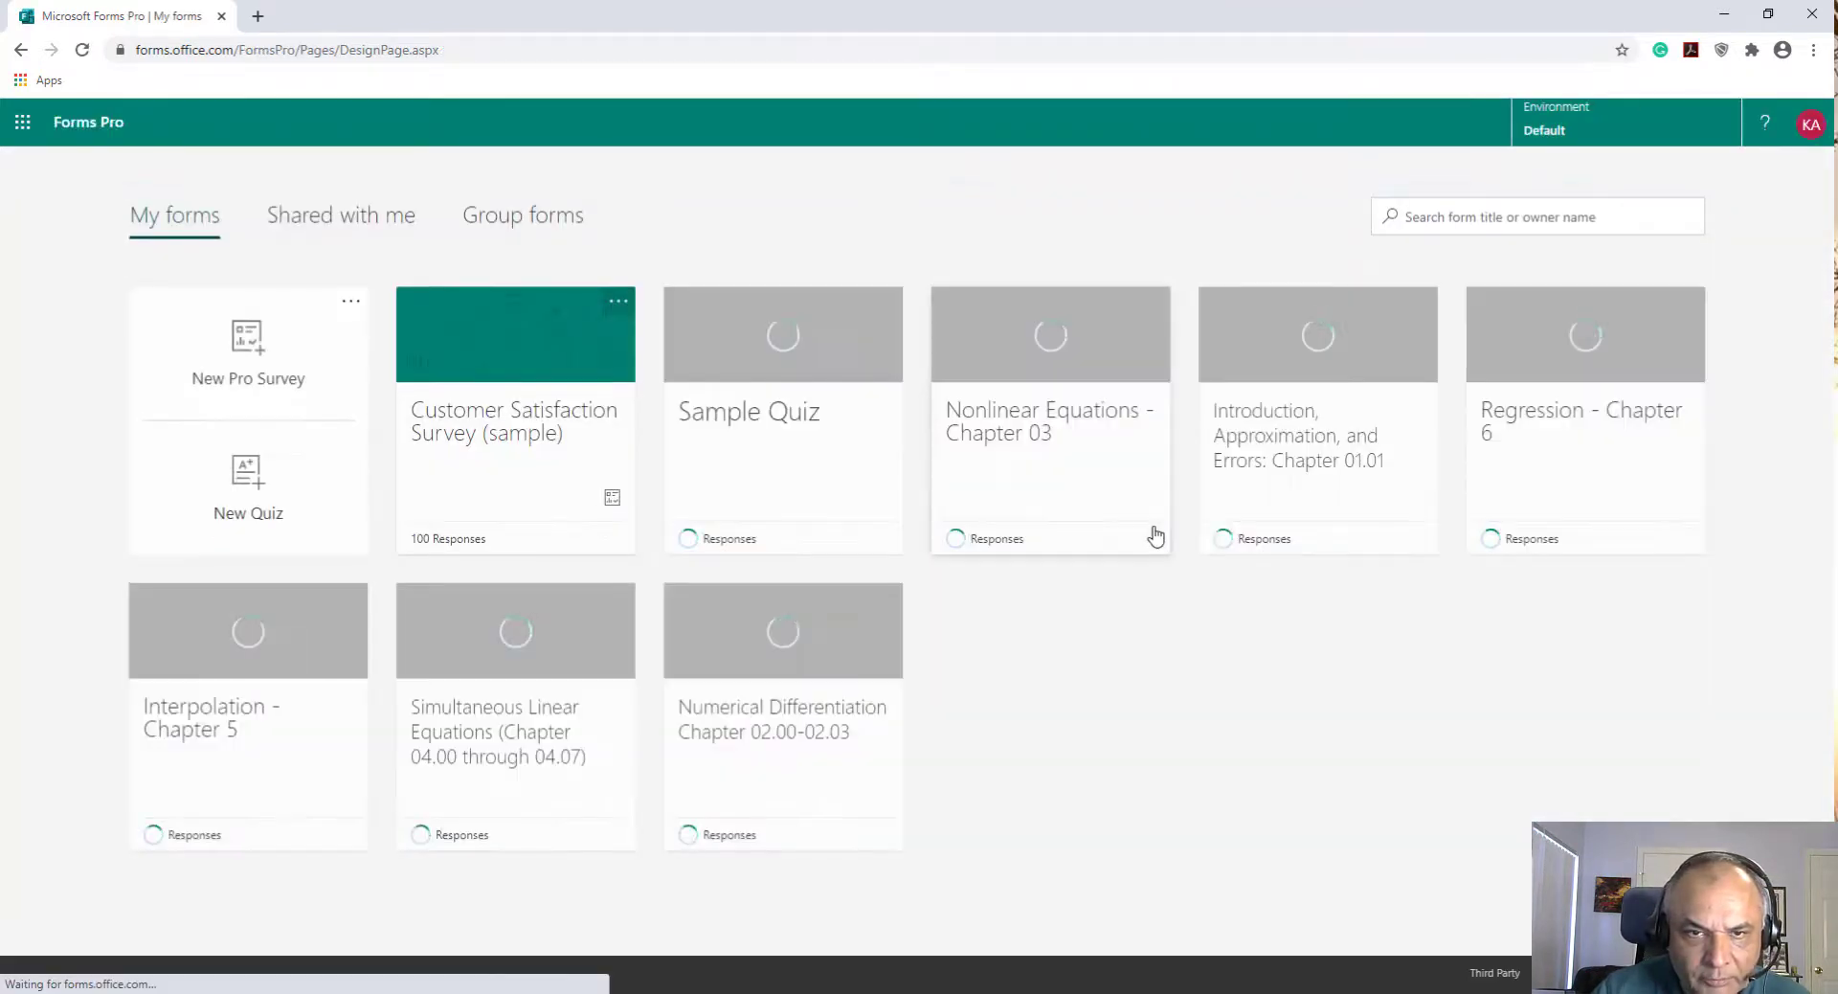
left_click(1553, 419)
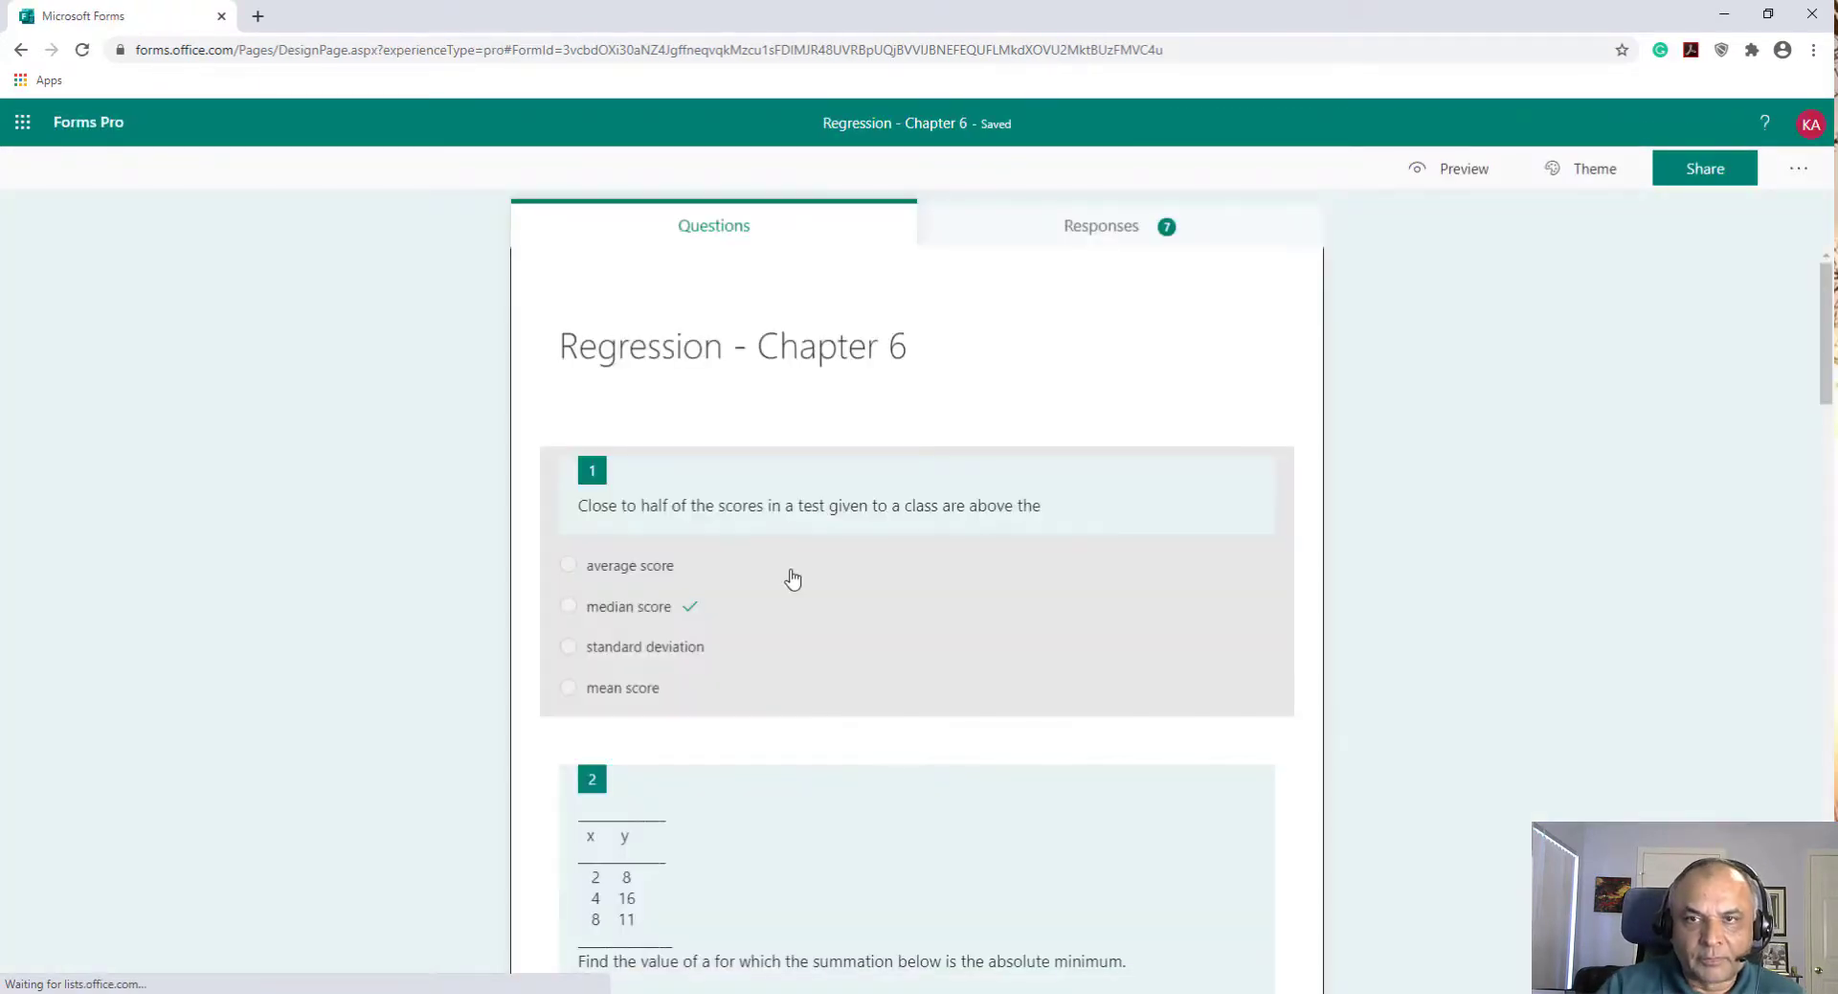
Examine the image-based question 5 of the Regression quiz, where the equation choices are in the picture and the options are Answer is A to D
scroll(792, 578, "down", 15)
scroll(793, 578, "down", 6)
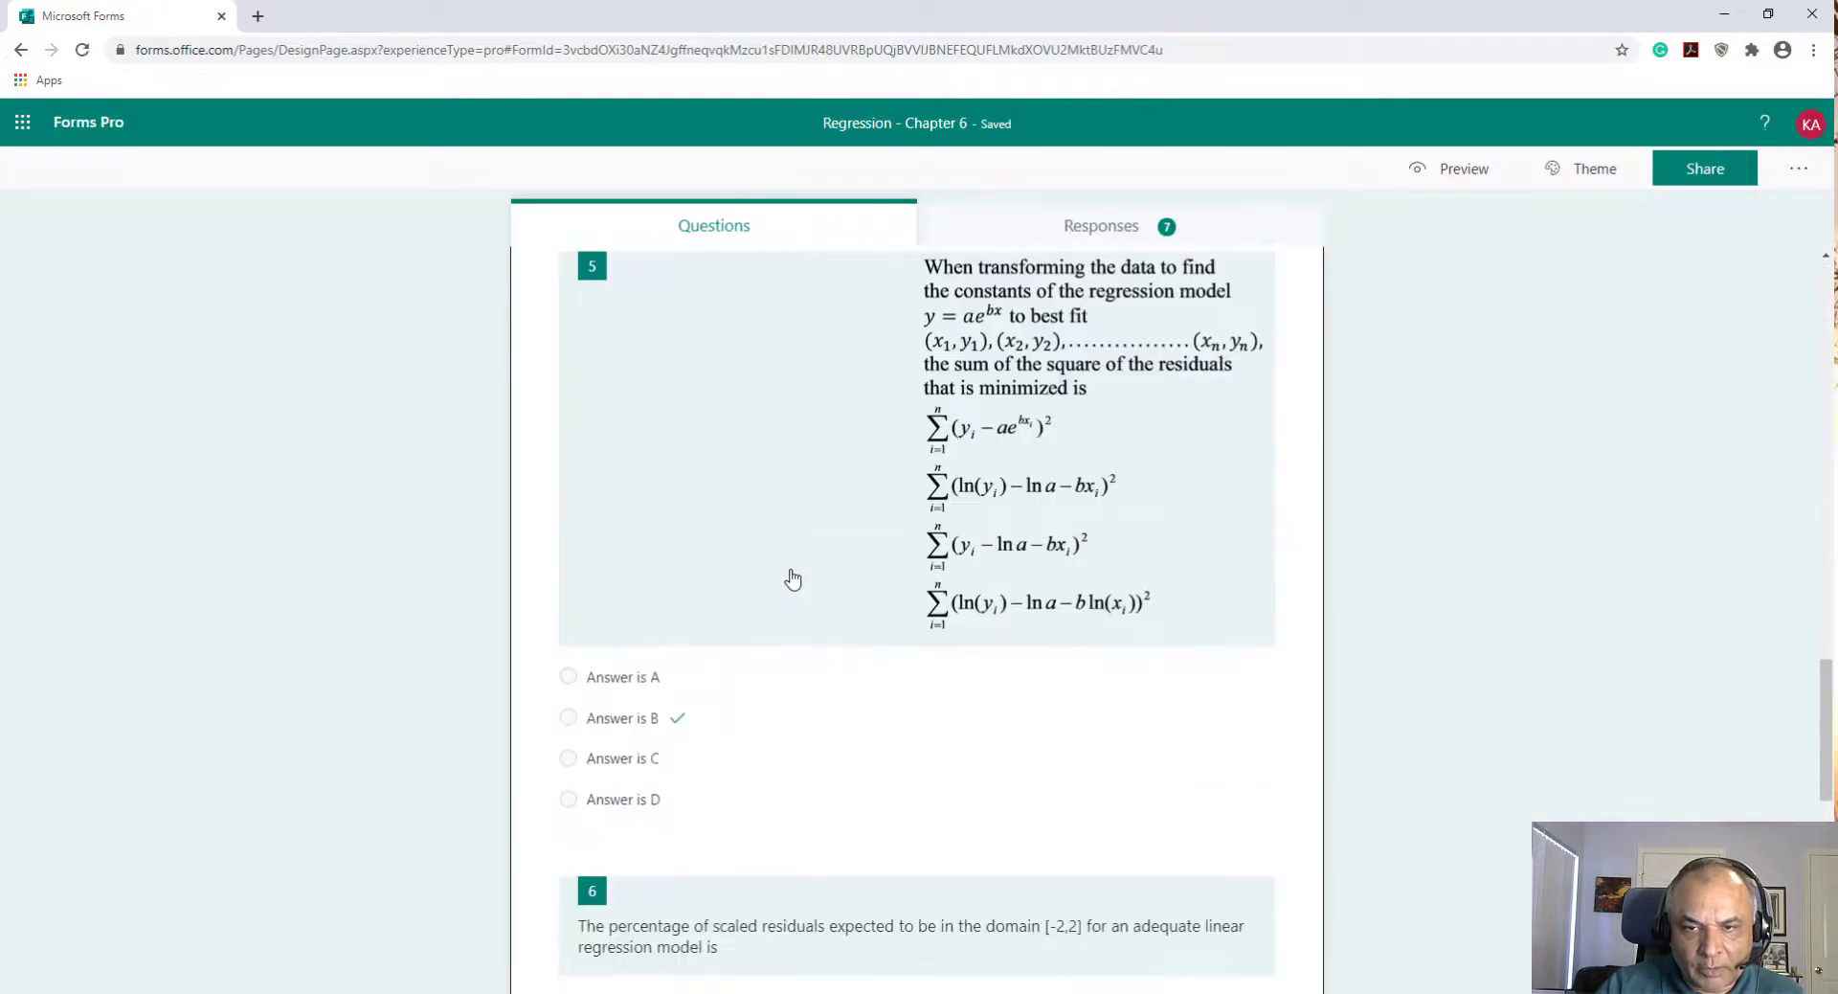
scroll(793, 578, "up", 2)
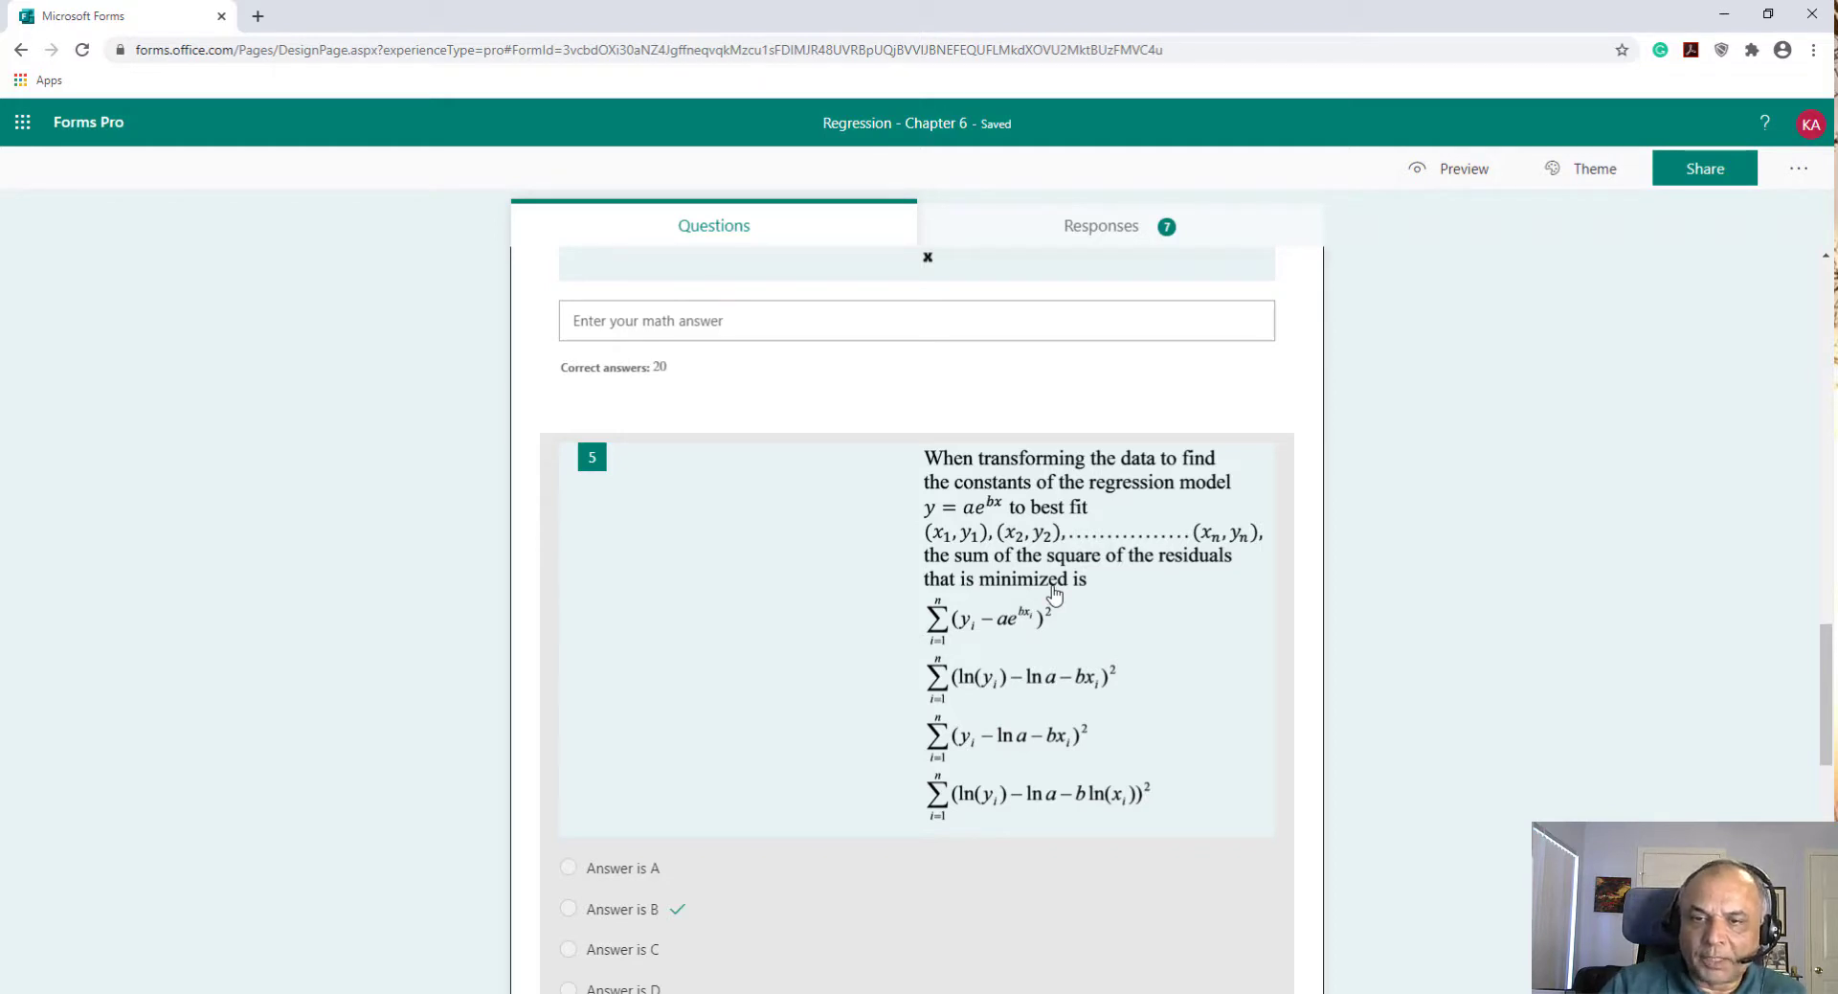
scroll(803, 831, "down", 3)
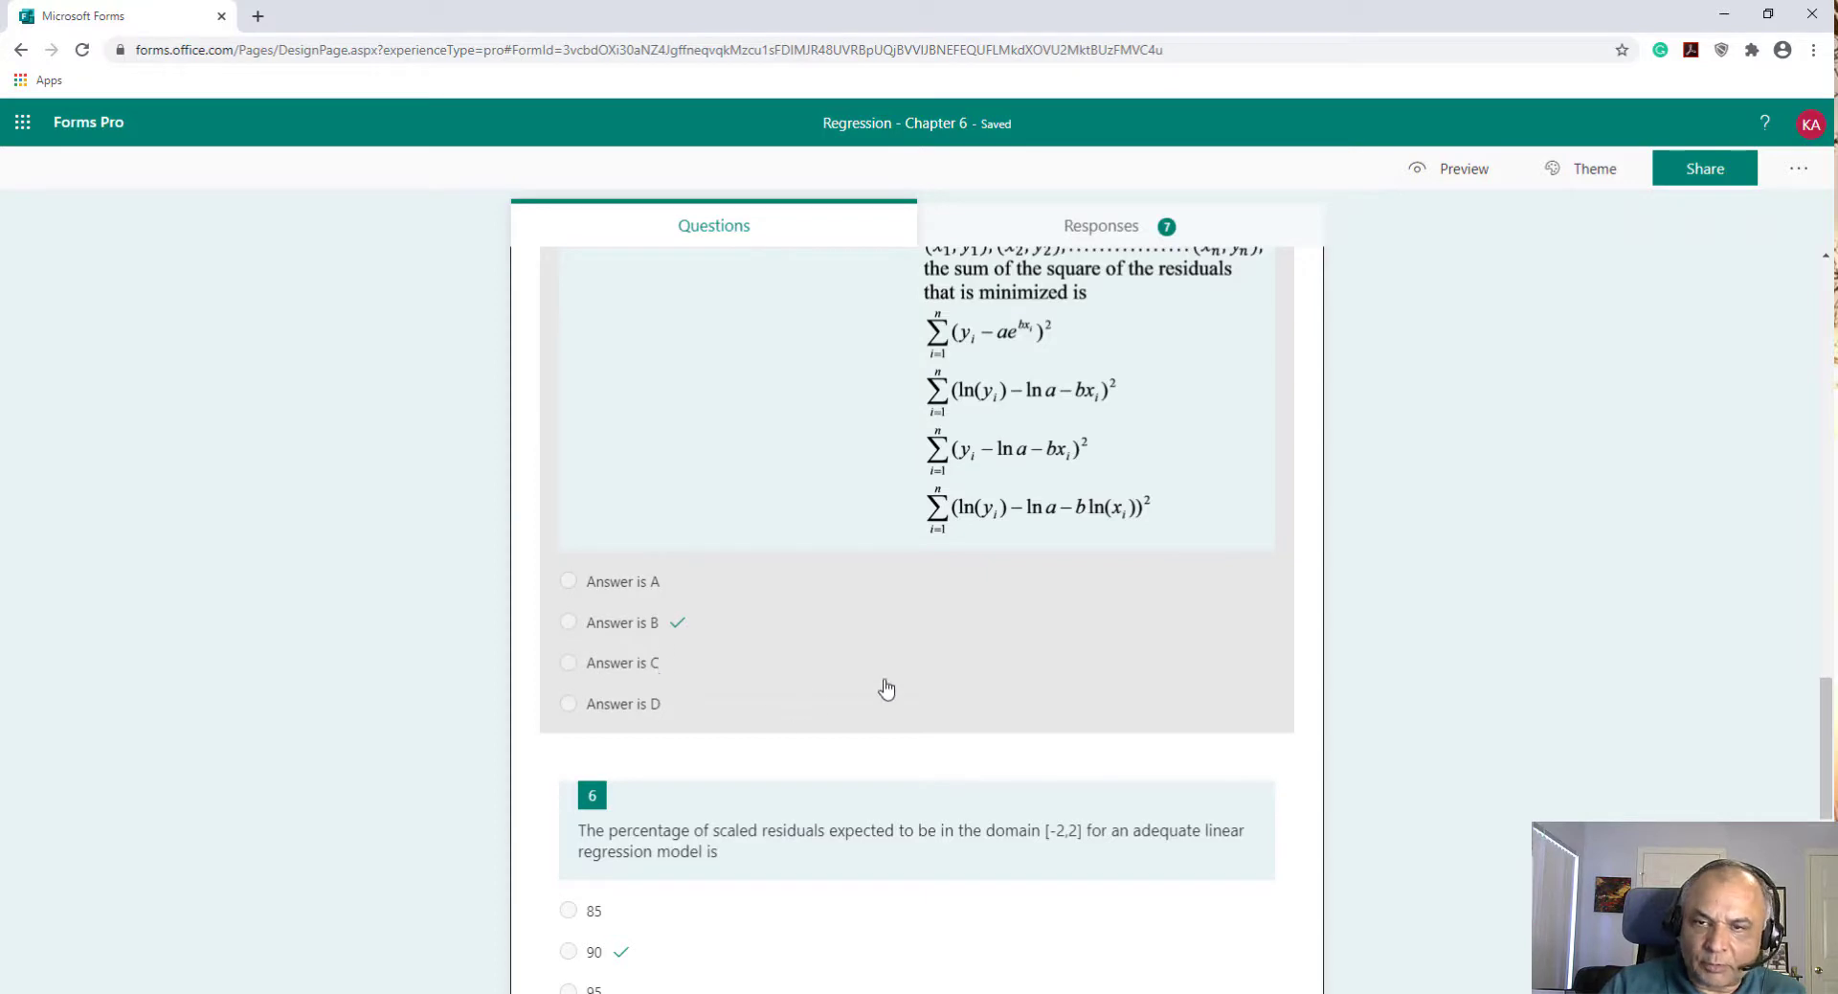
scroll(887, 686, "up", 1)
scroll(886, 686, "up", 1)
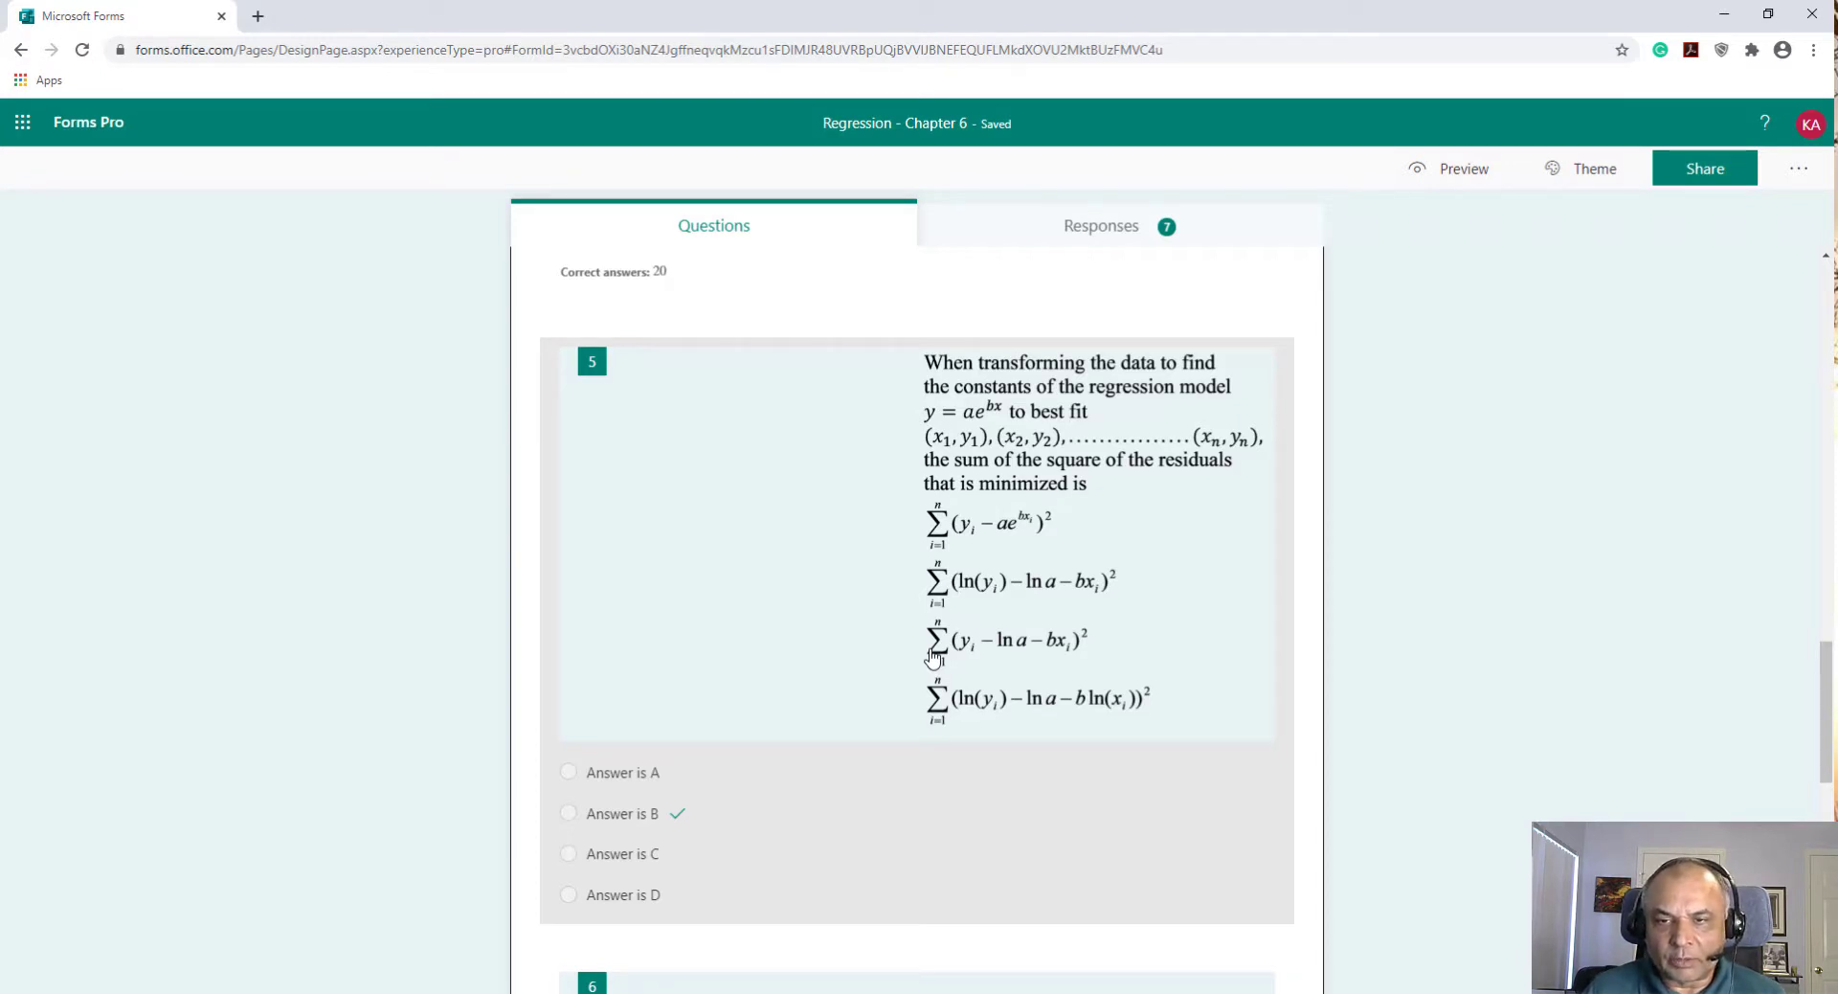
scroll(933, 659, "up", 1)
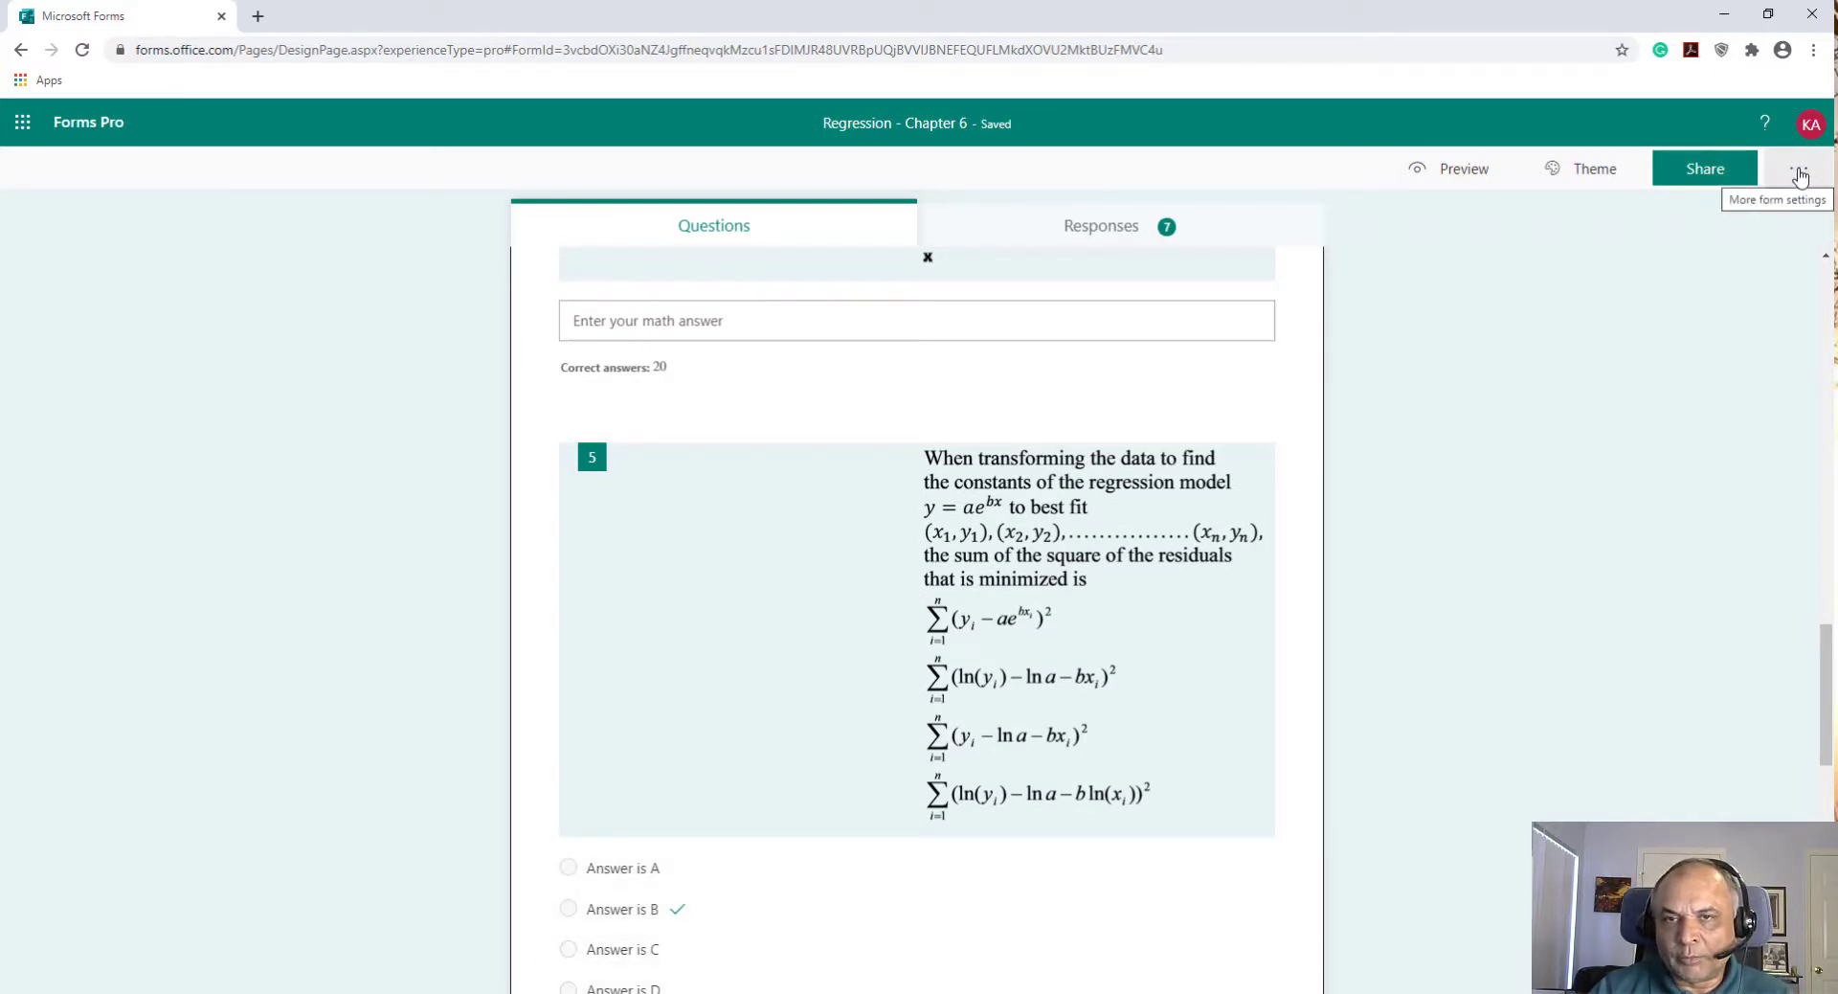
Open the quiz settings and try turning Show results automatically off, leaving it turned on
left_click(1800, 176)
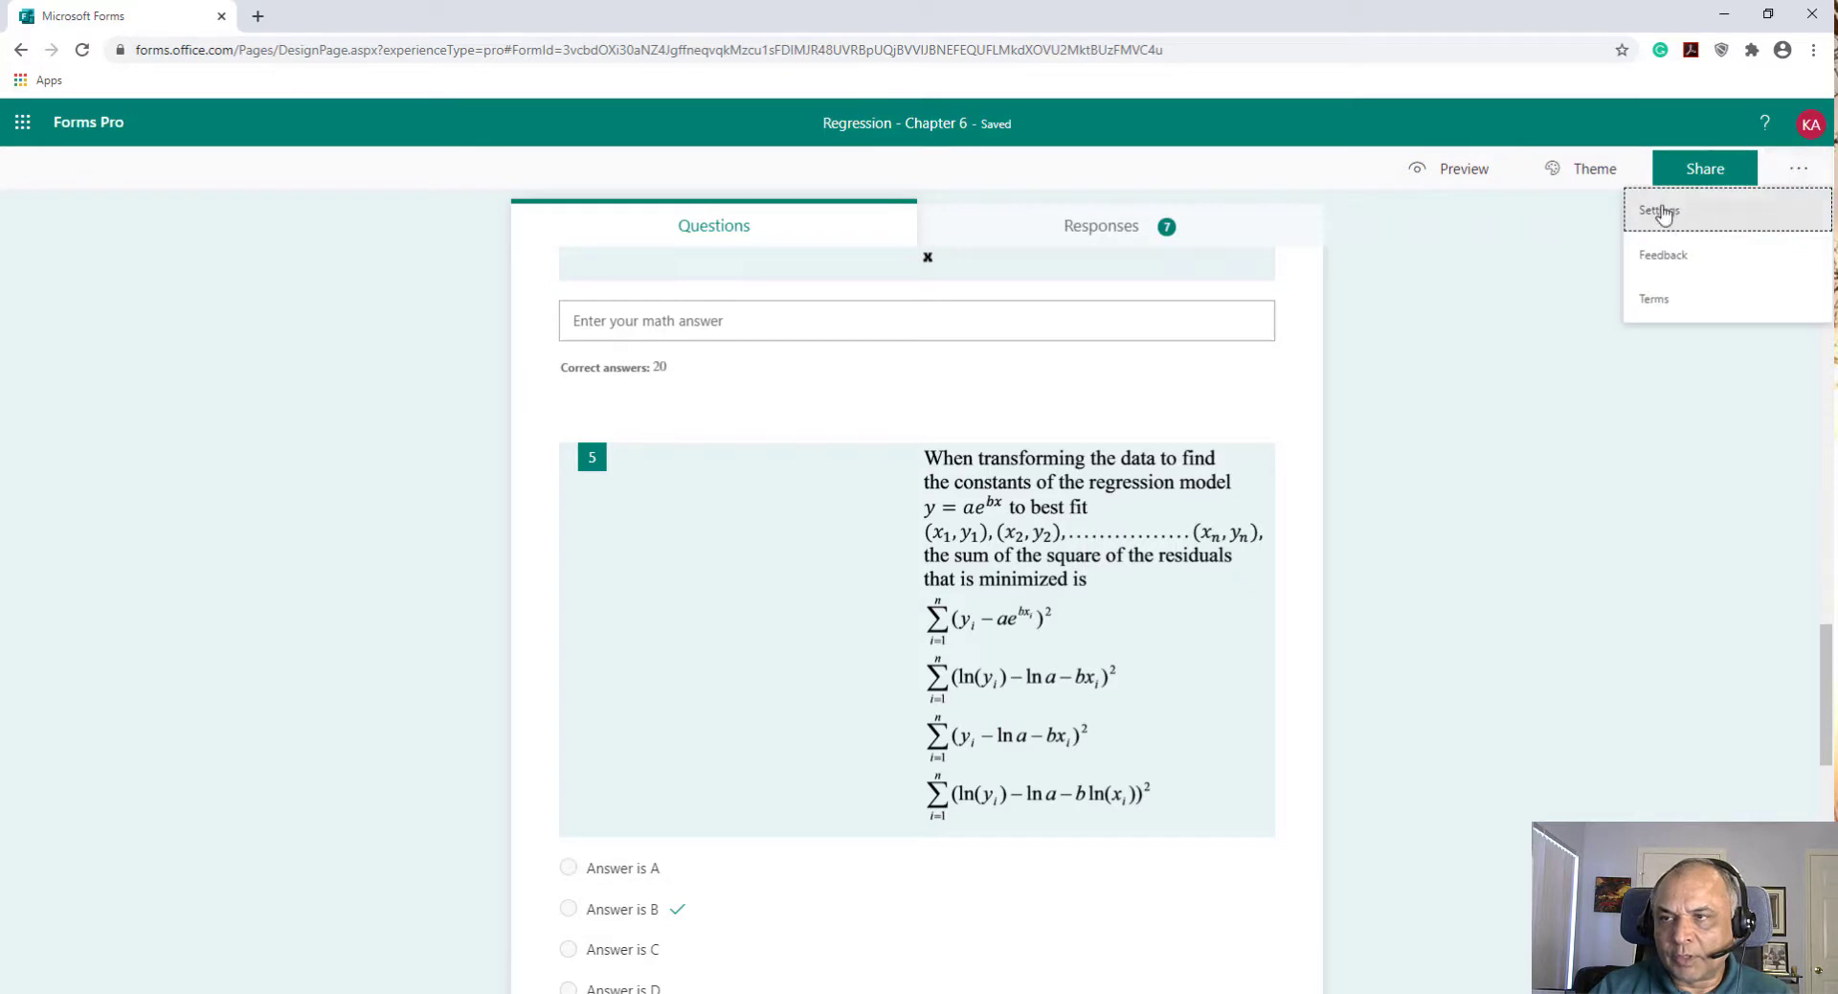
left_click(1666, 211)
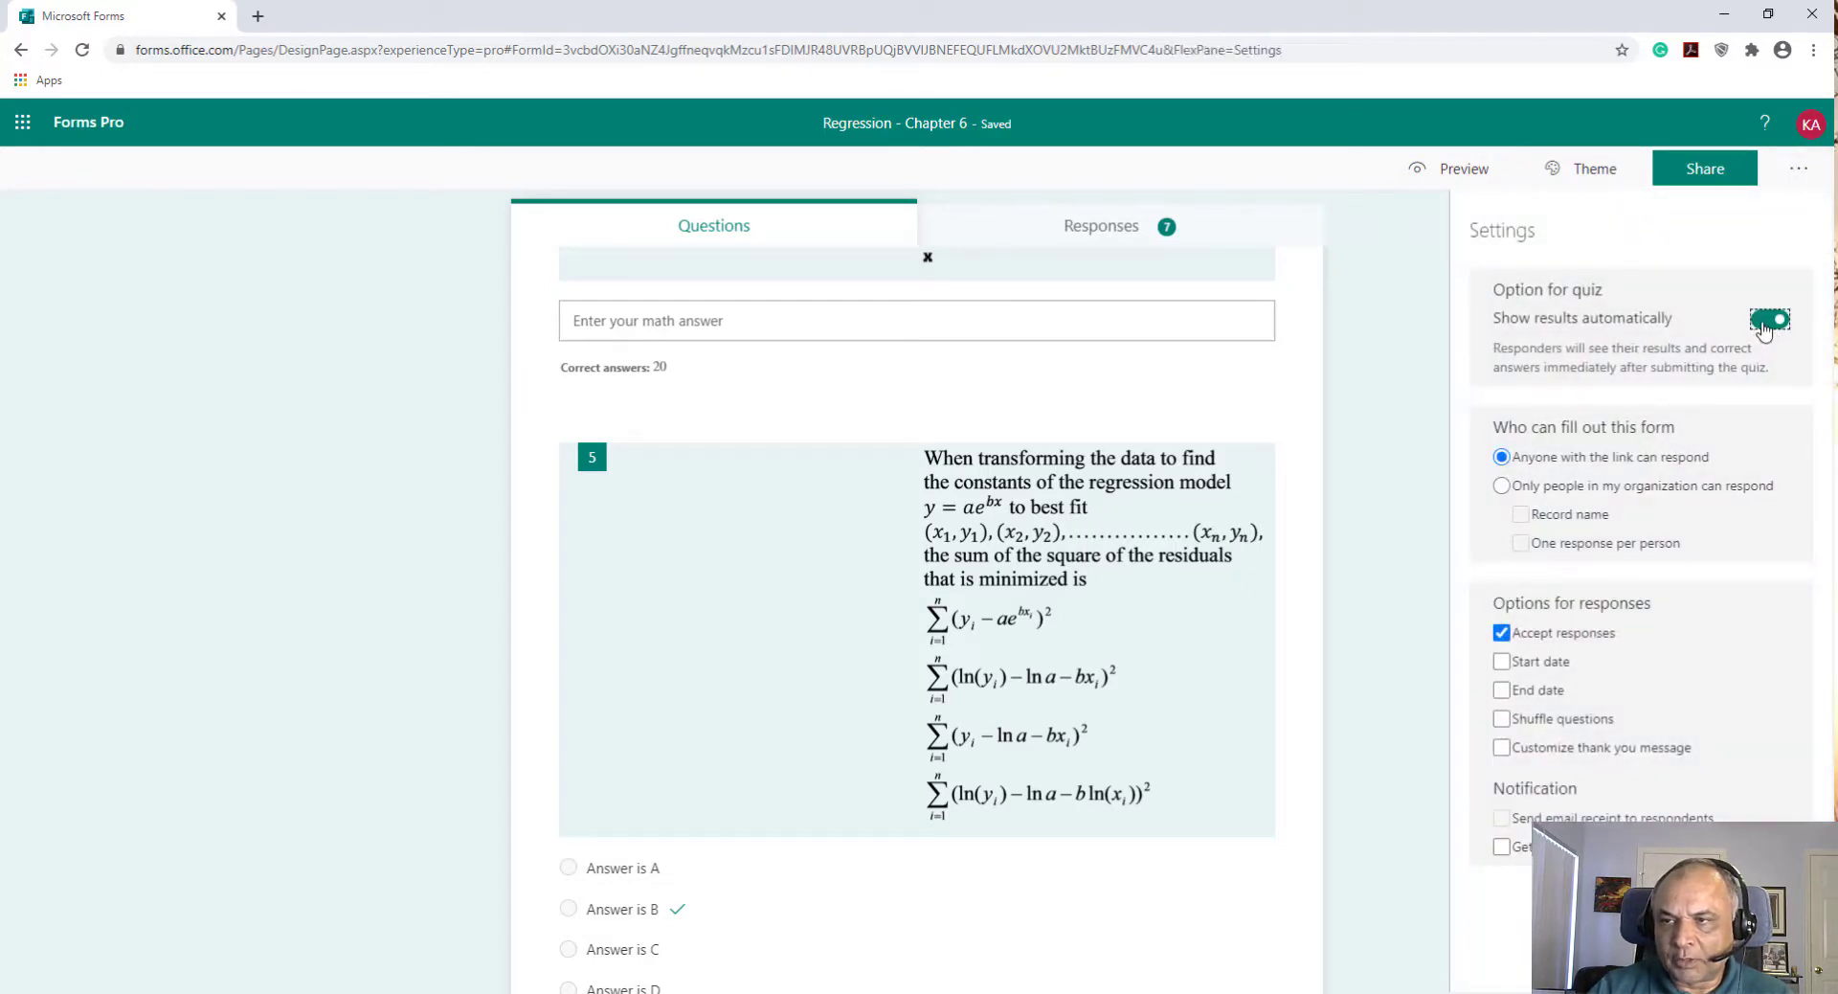
left_click(1767, 319)
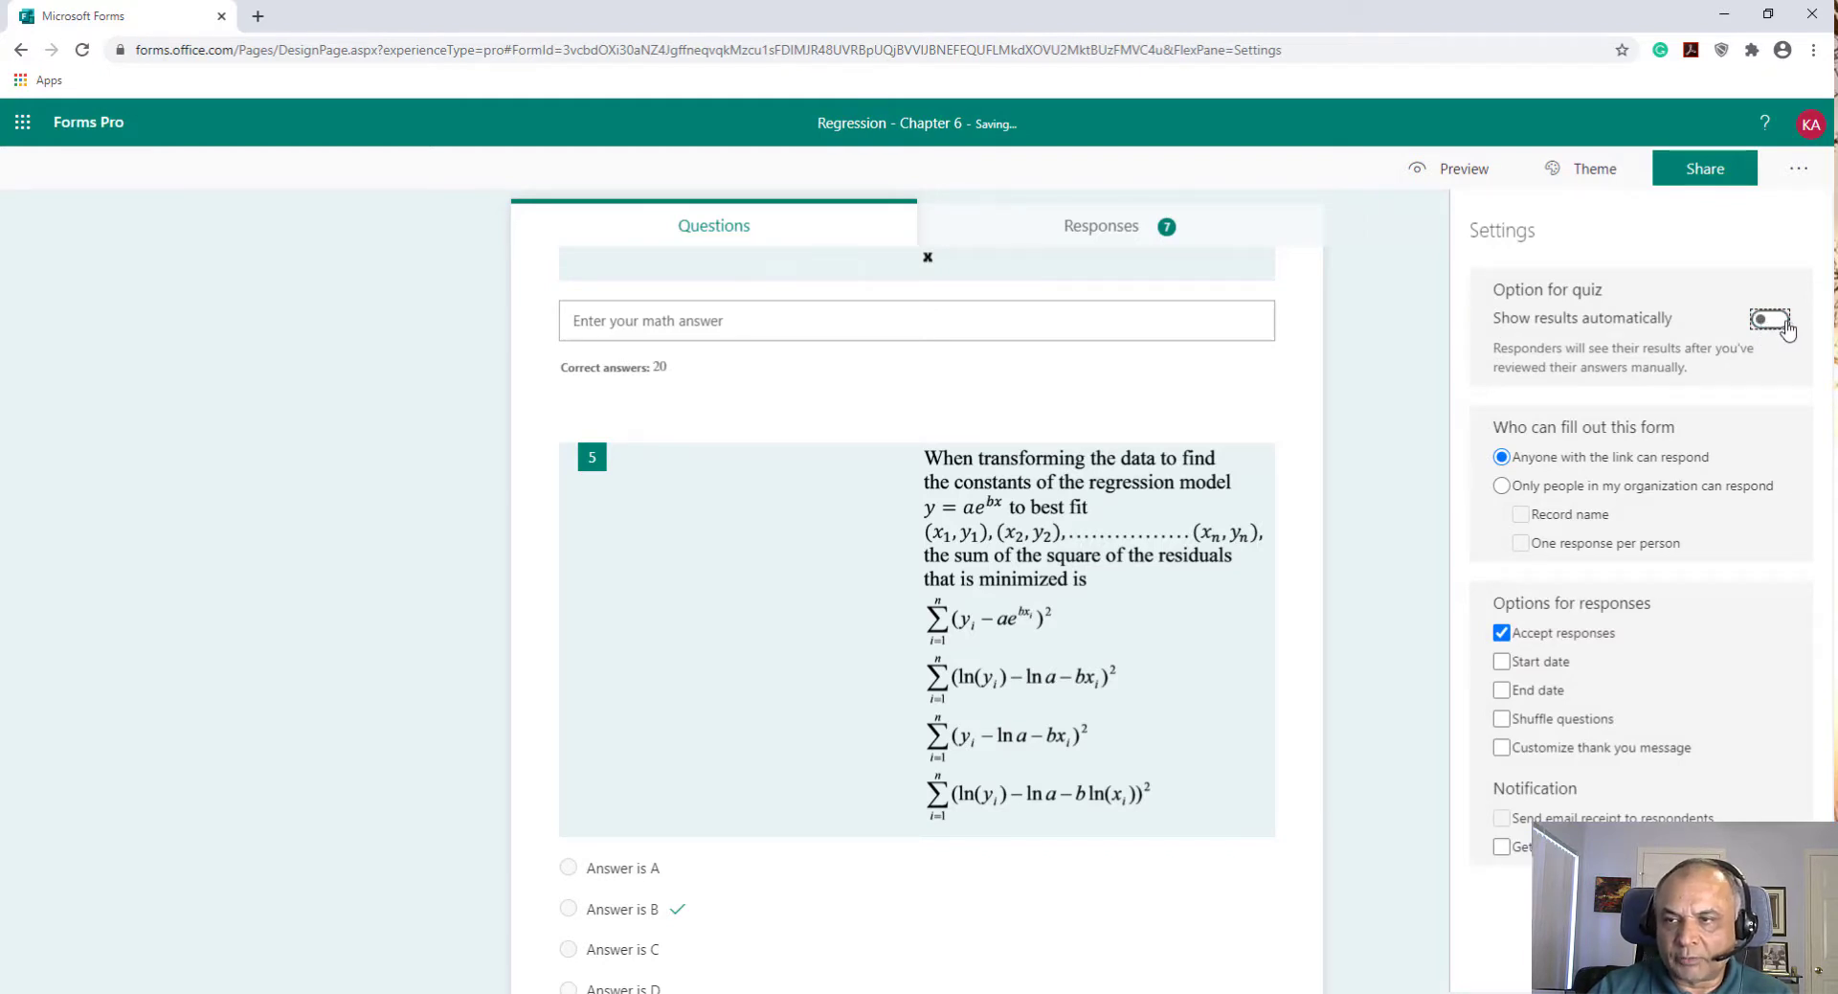
left_click(1783, 321)
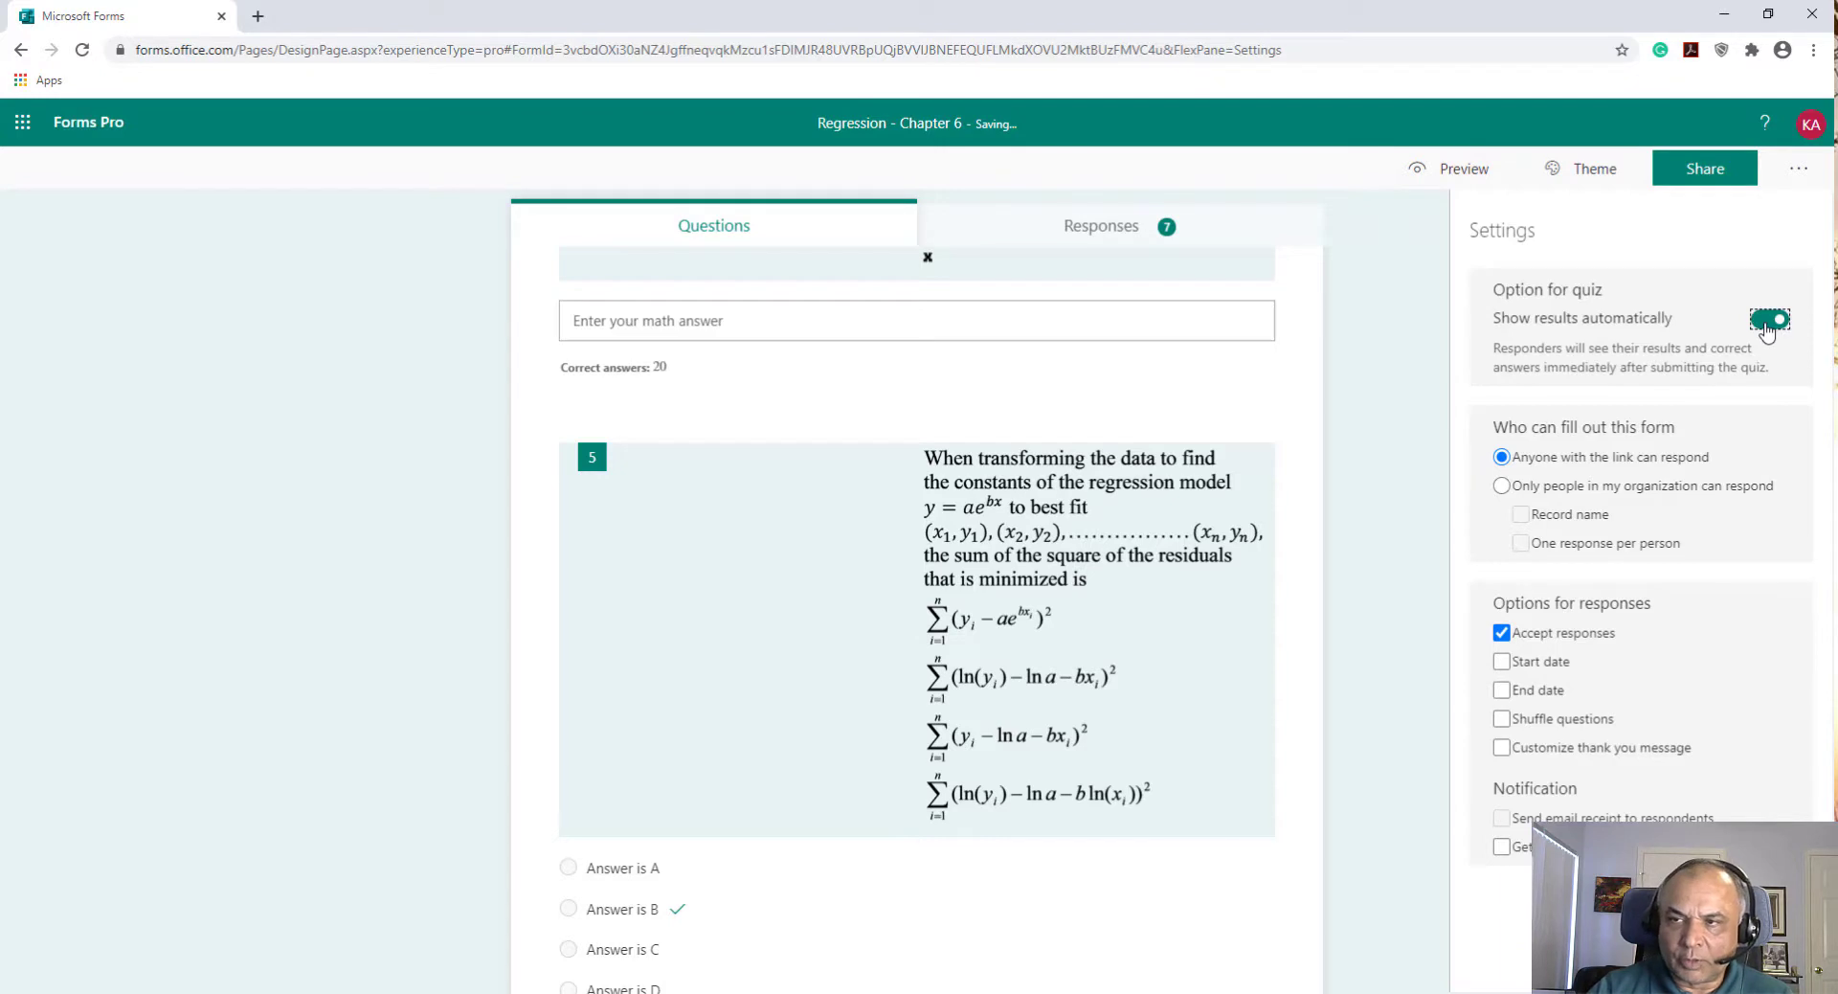
left_click(1767, 322)
left_click(1767, 322)
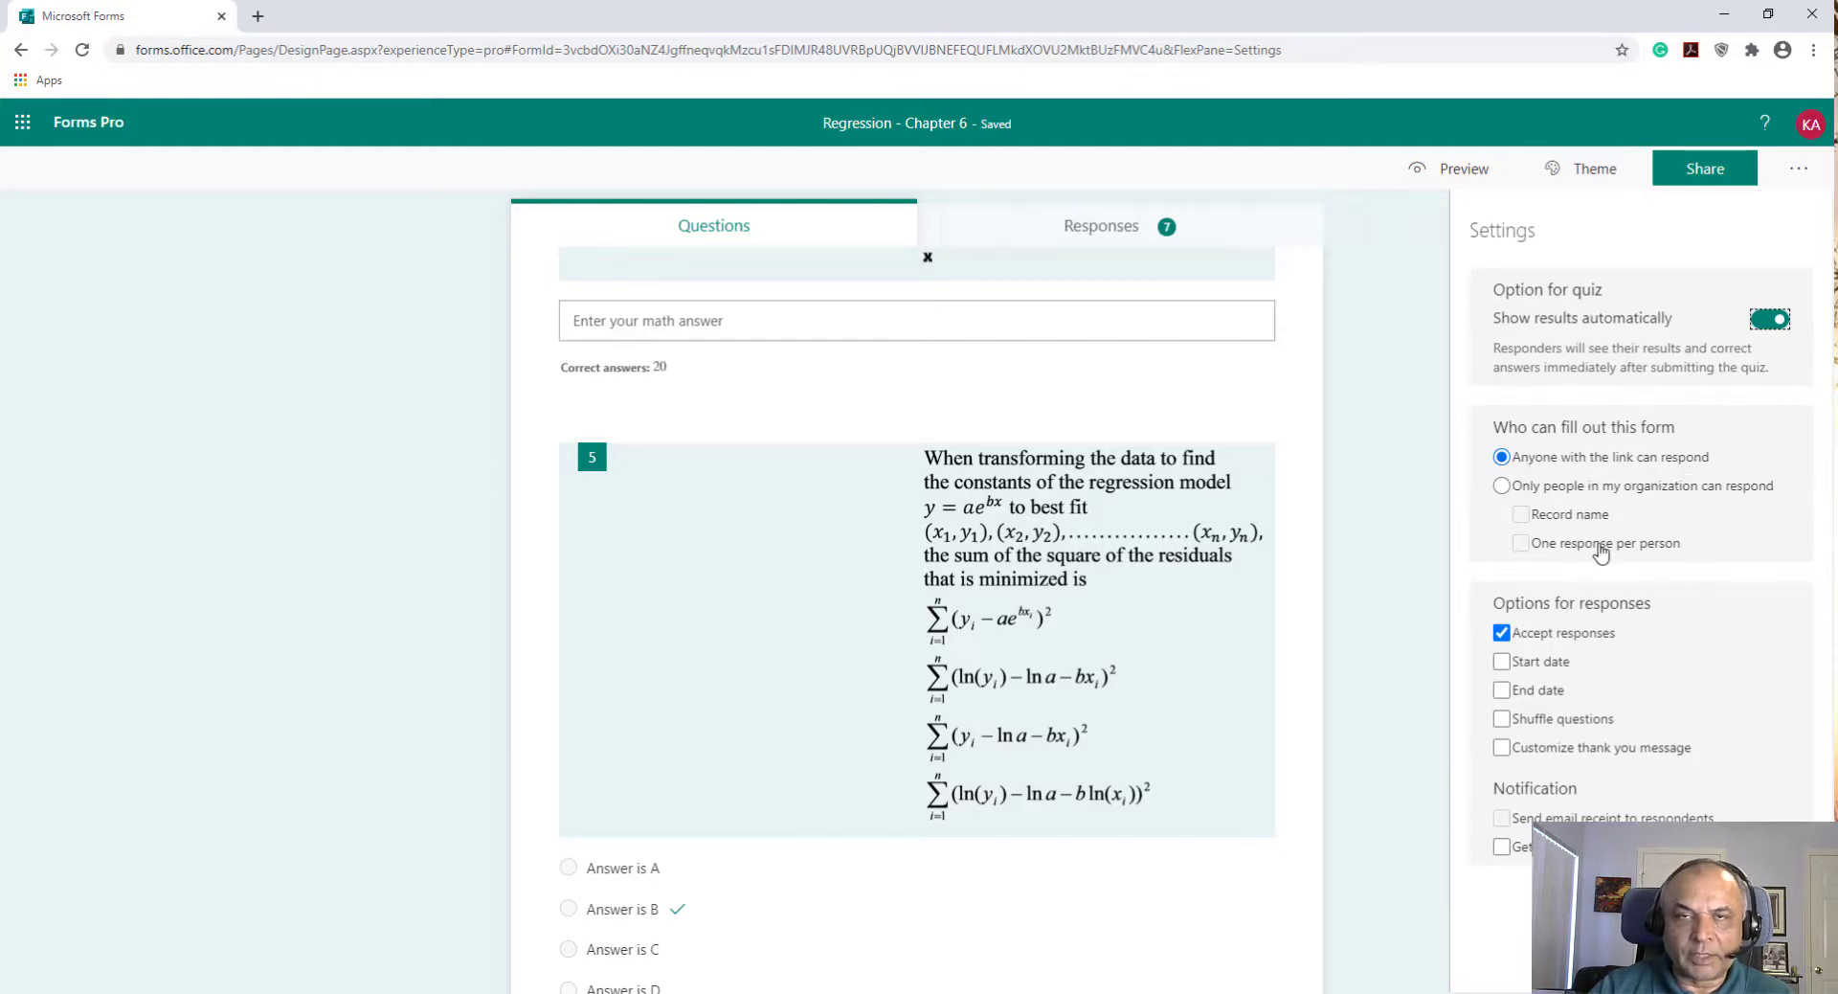
Restrict the quiz to people in my organization and enable a start date and an end date for responses
left_click(1501, 486)
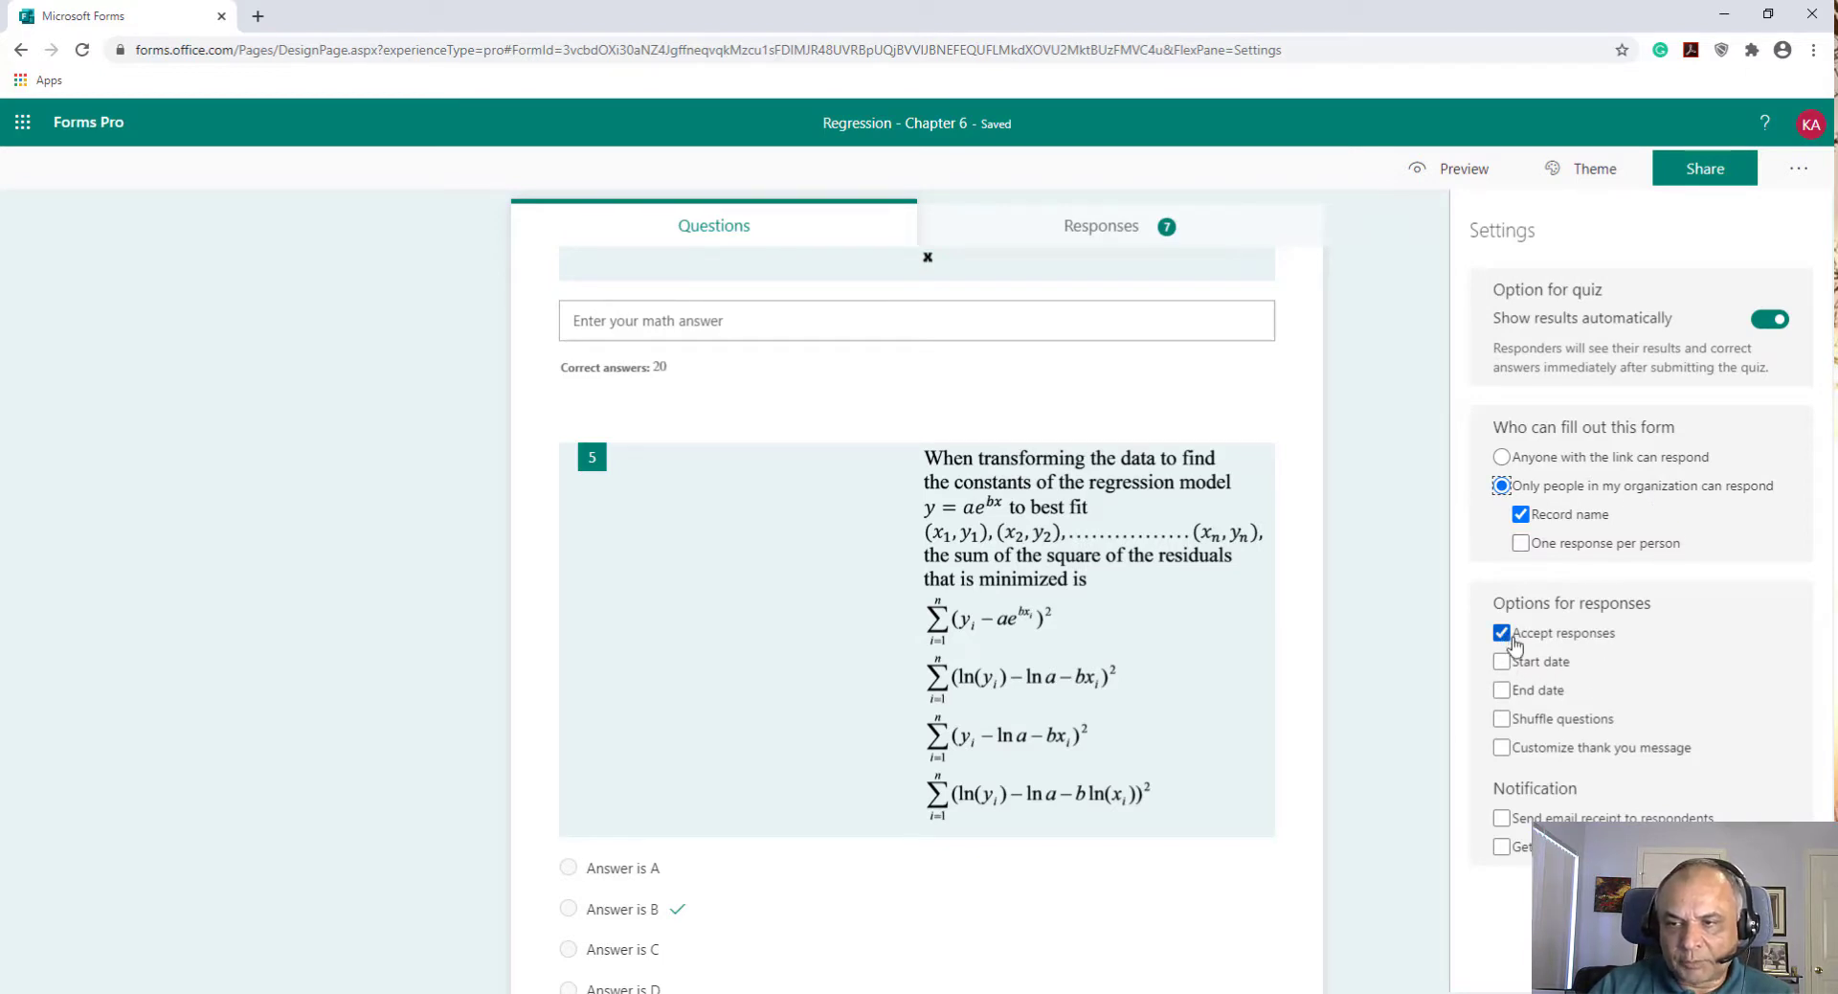
left_click(1501, 662)
left_click(1504, 748)
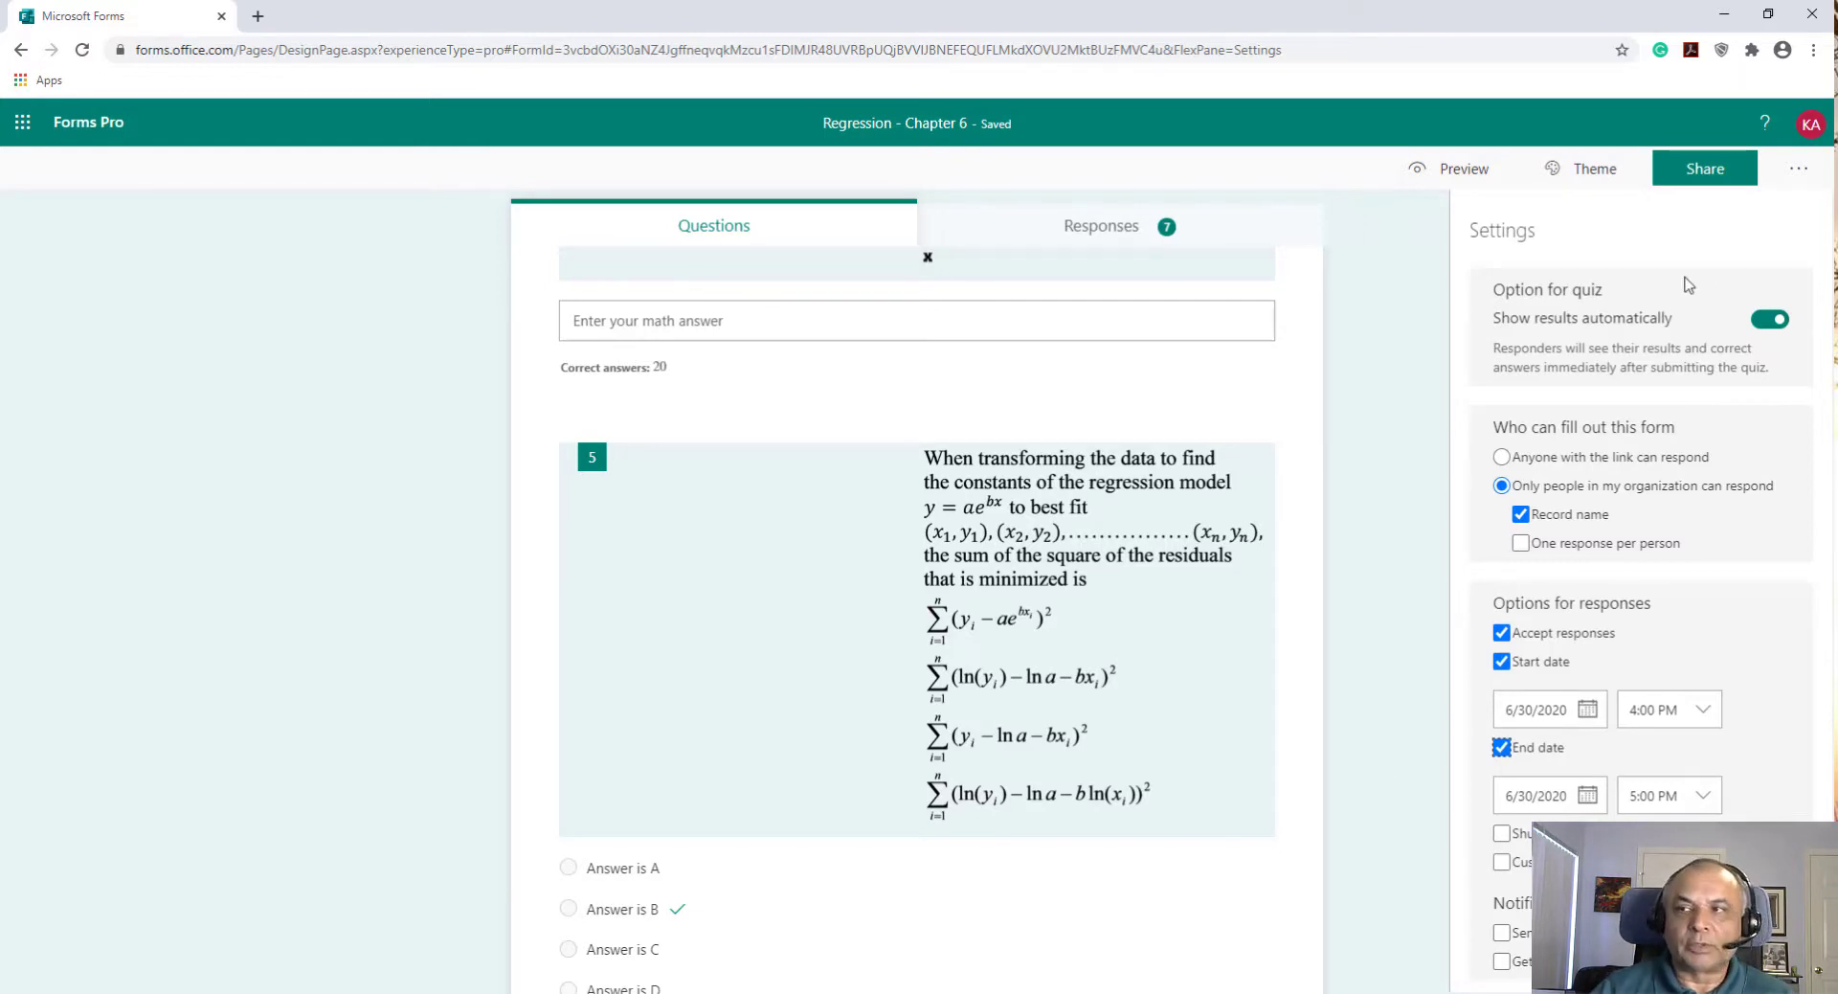
Share the Regression quiz so that anyone with the link can respond, and copy its response link
left_click(1709, 174)
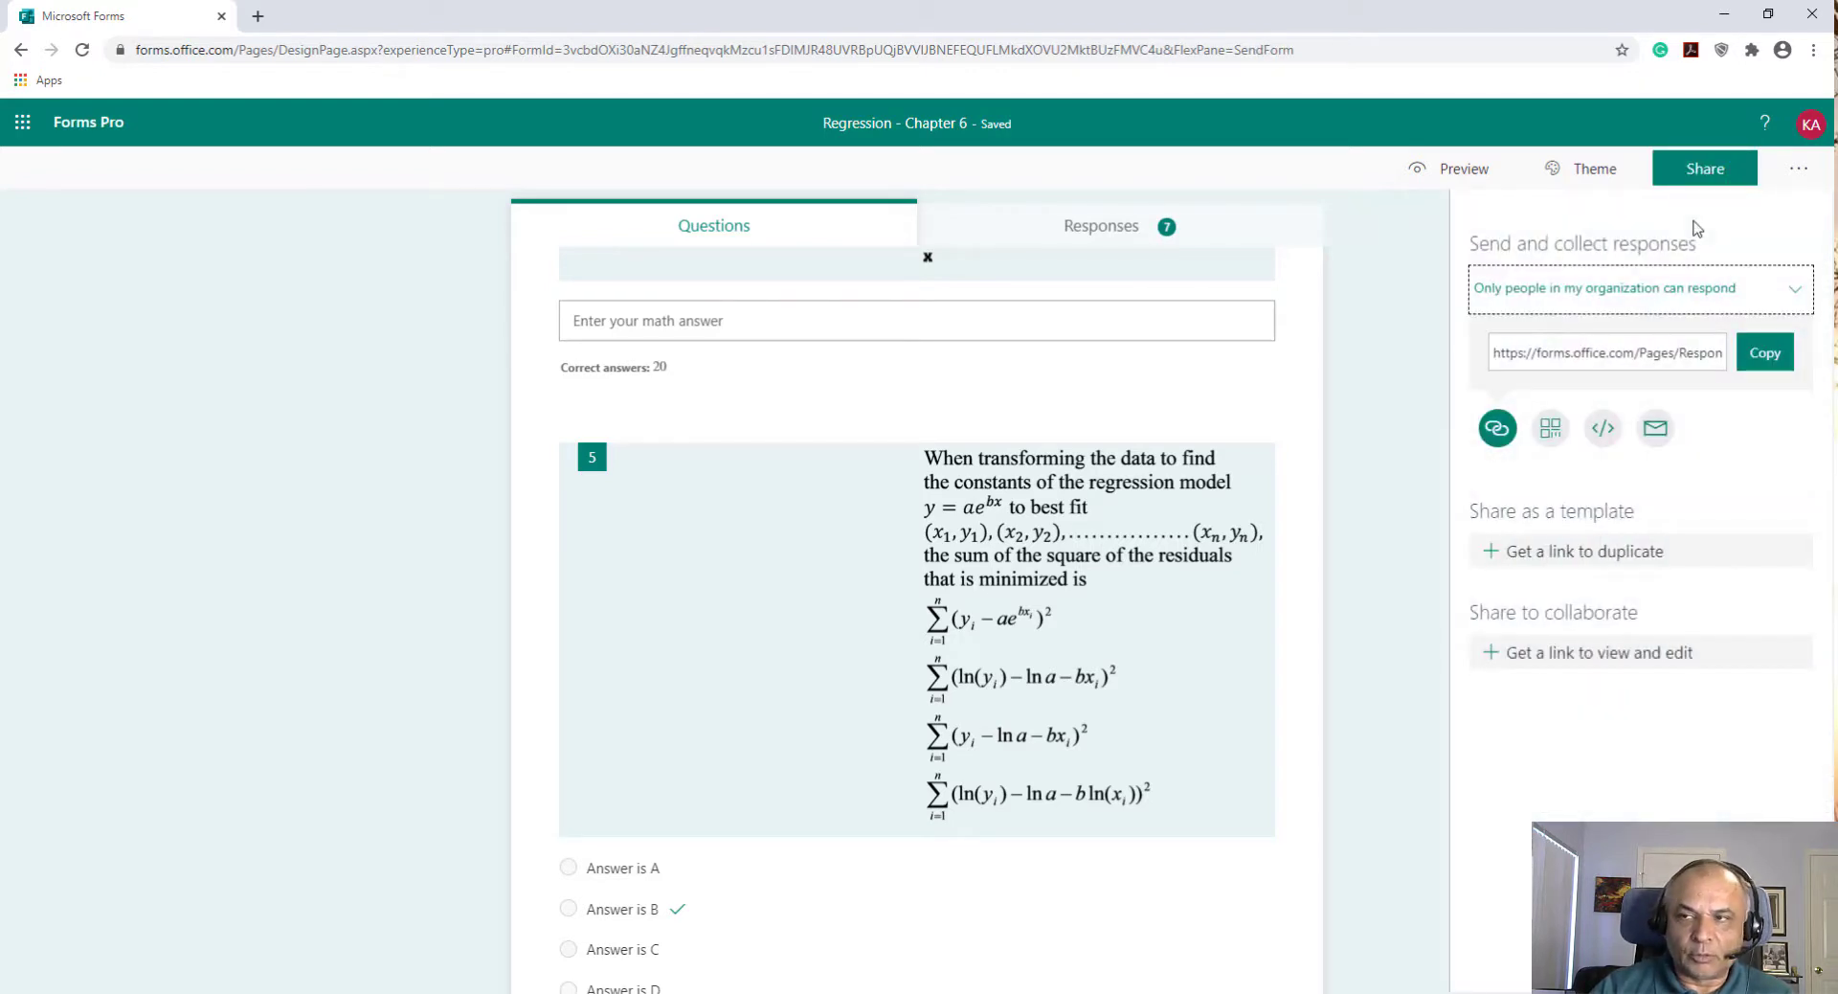
left_click(1675, 297)
left_click(1639, 334)
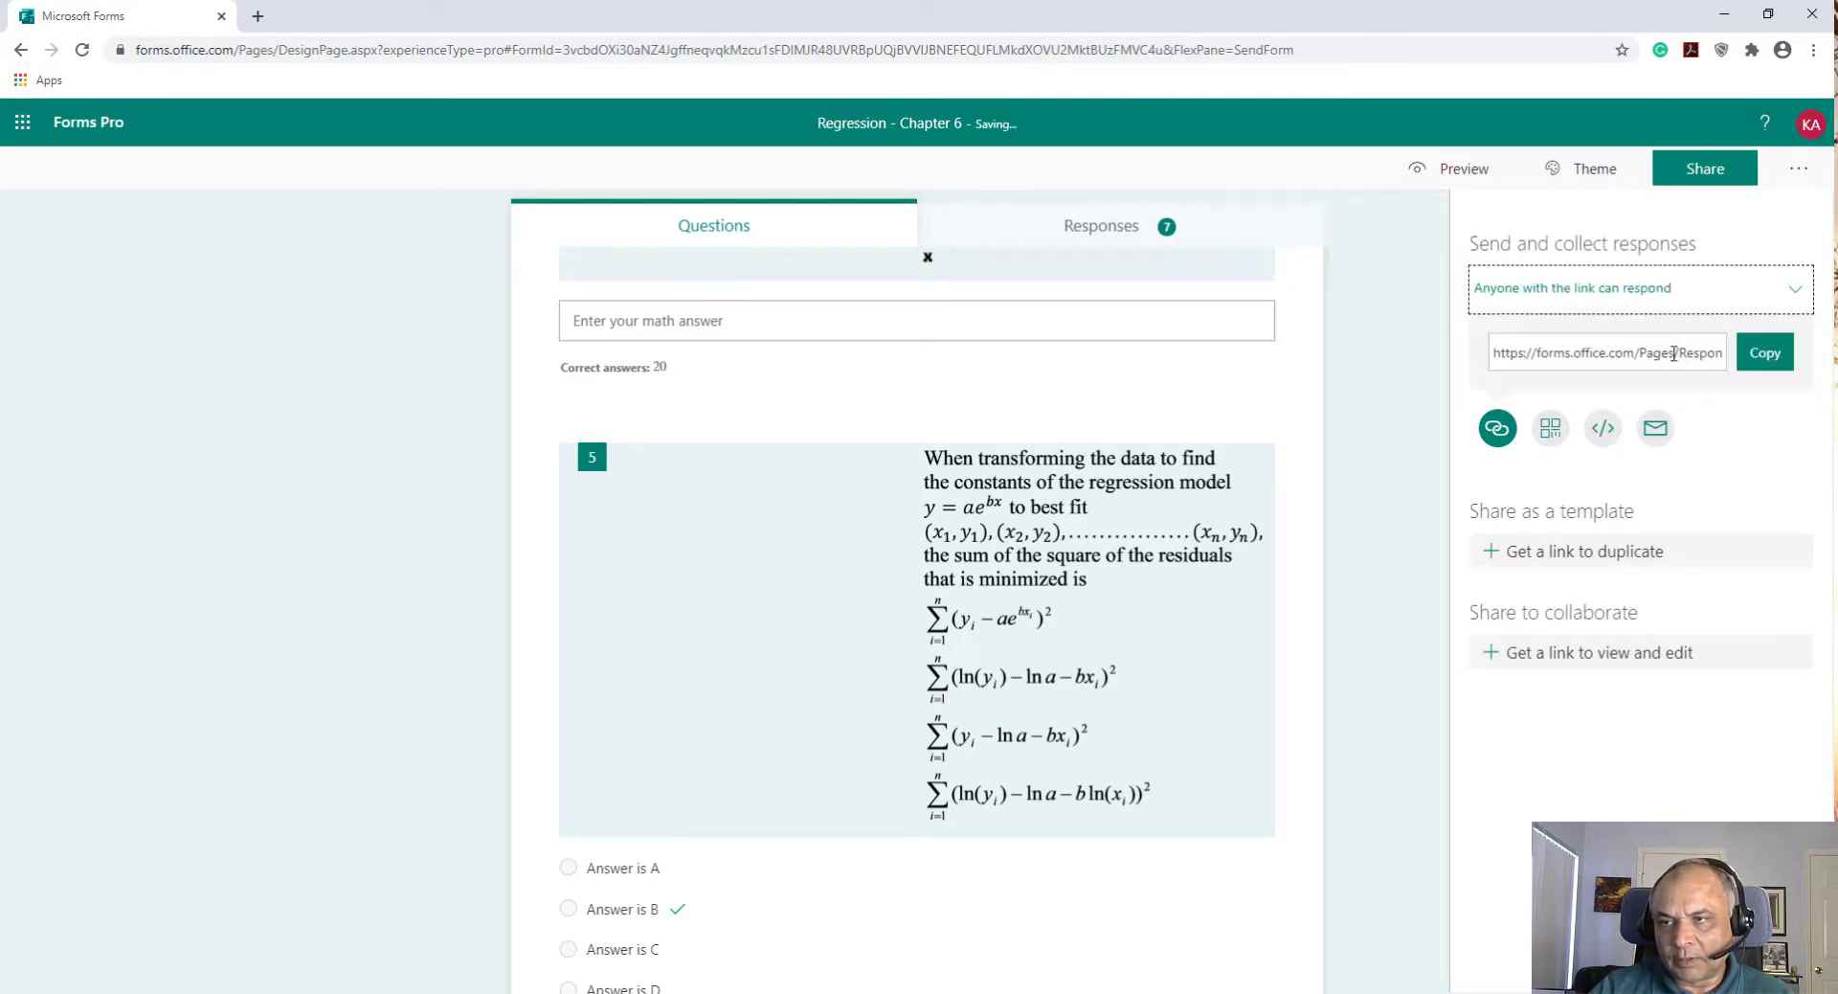
left_click(1674, 353)
left_click(1628, 353)
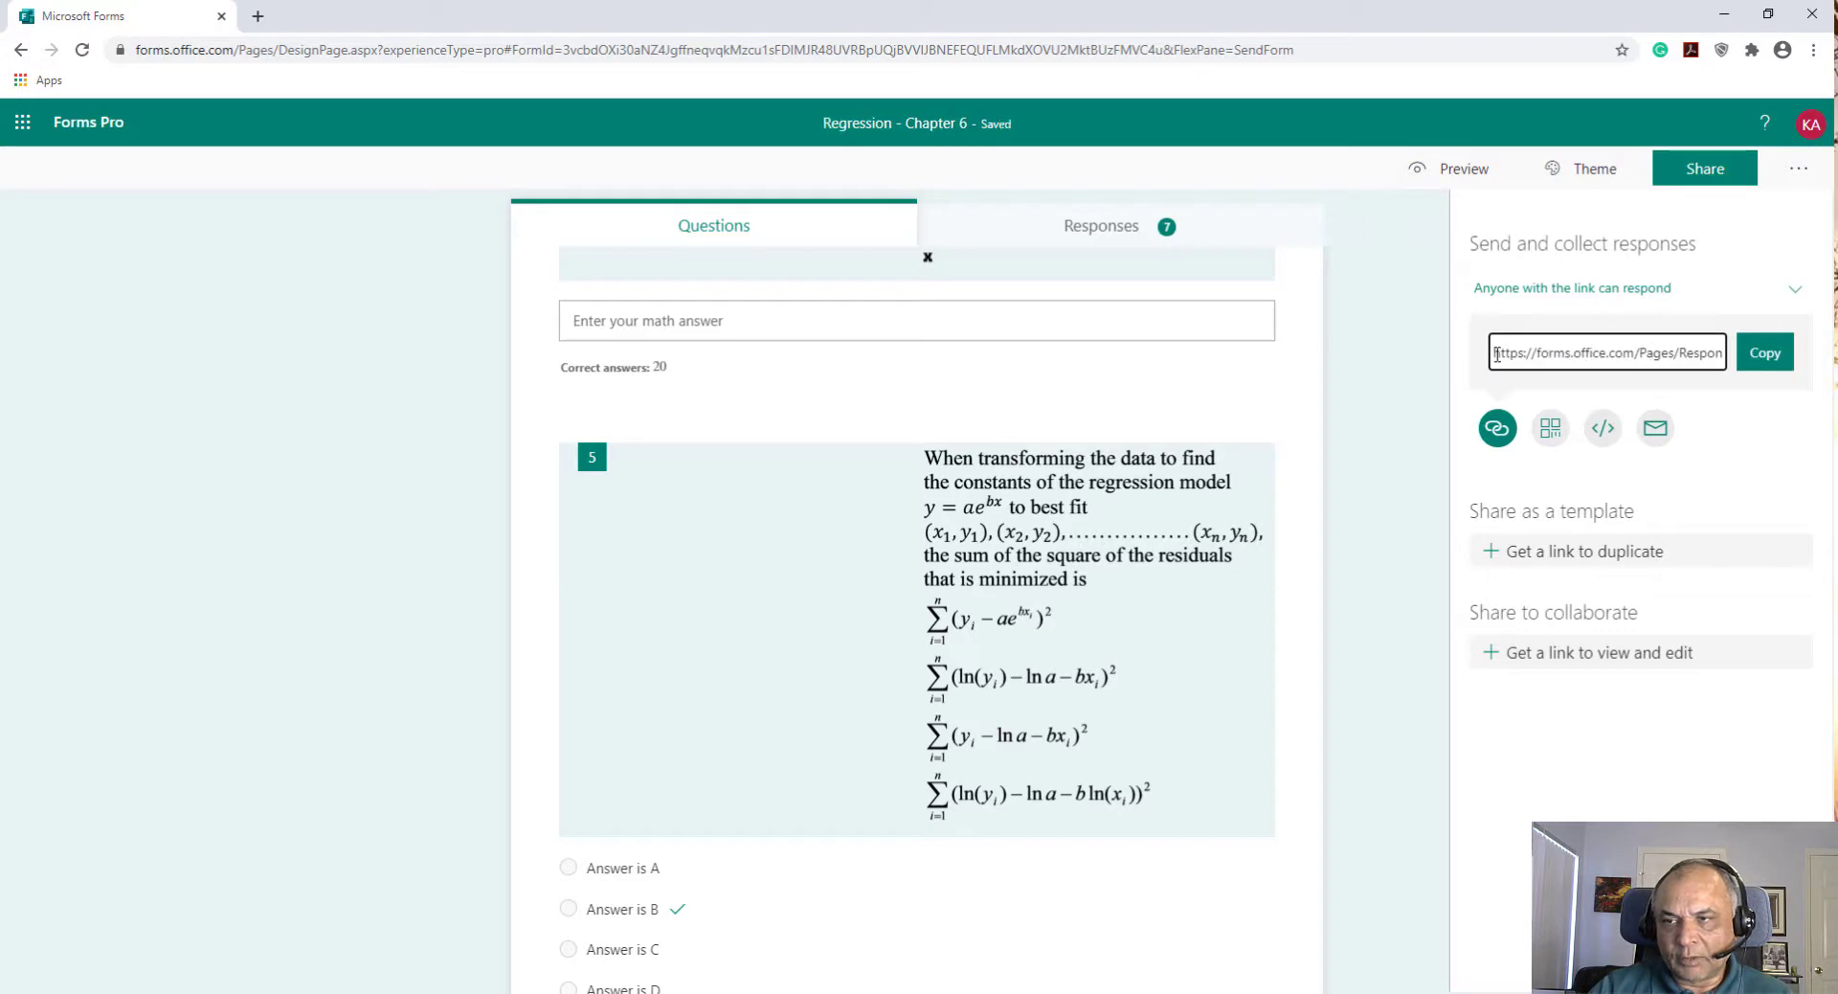
left_click(1767, 355)
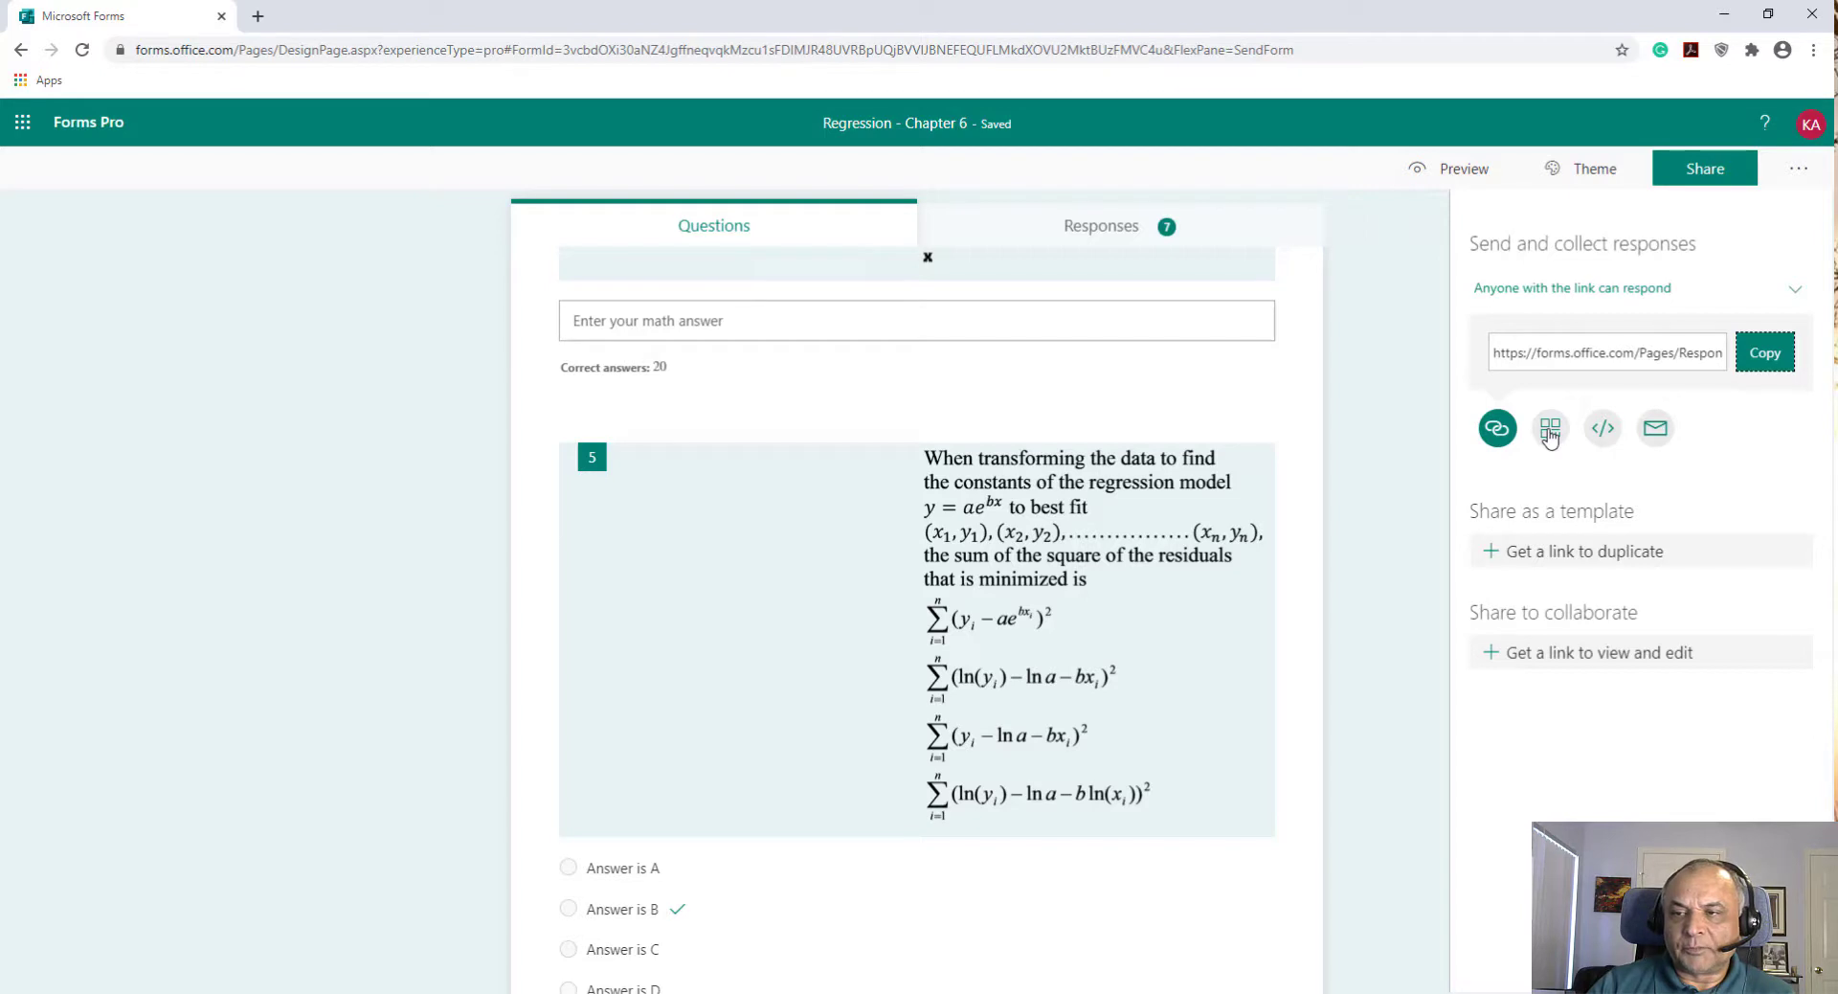
Display the QR code for the Regression quiz and check the available options for saving or copying its image
left_click(1550, 431)
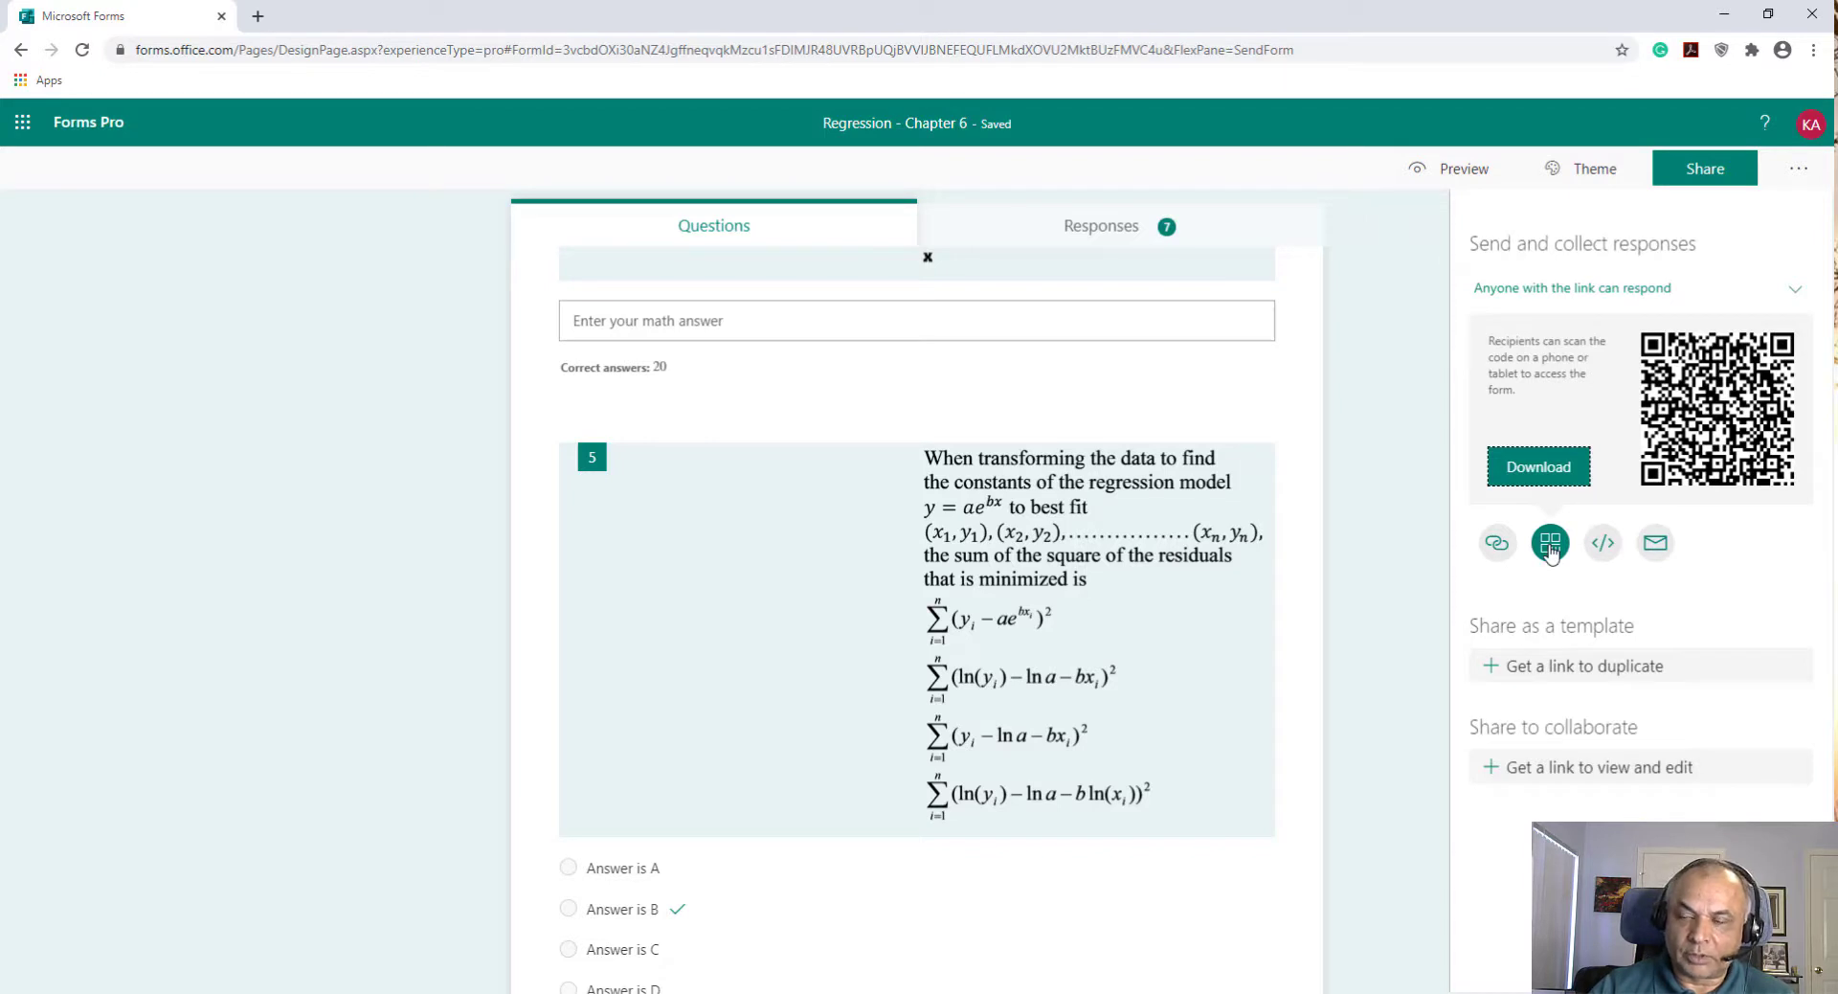
right_click(1710, 414)
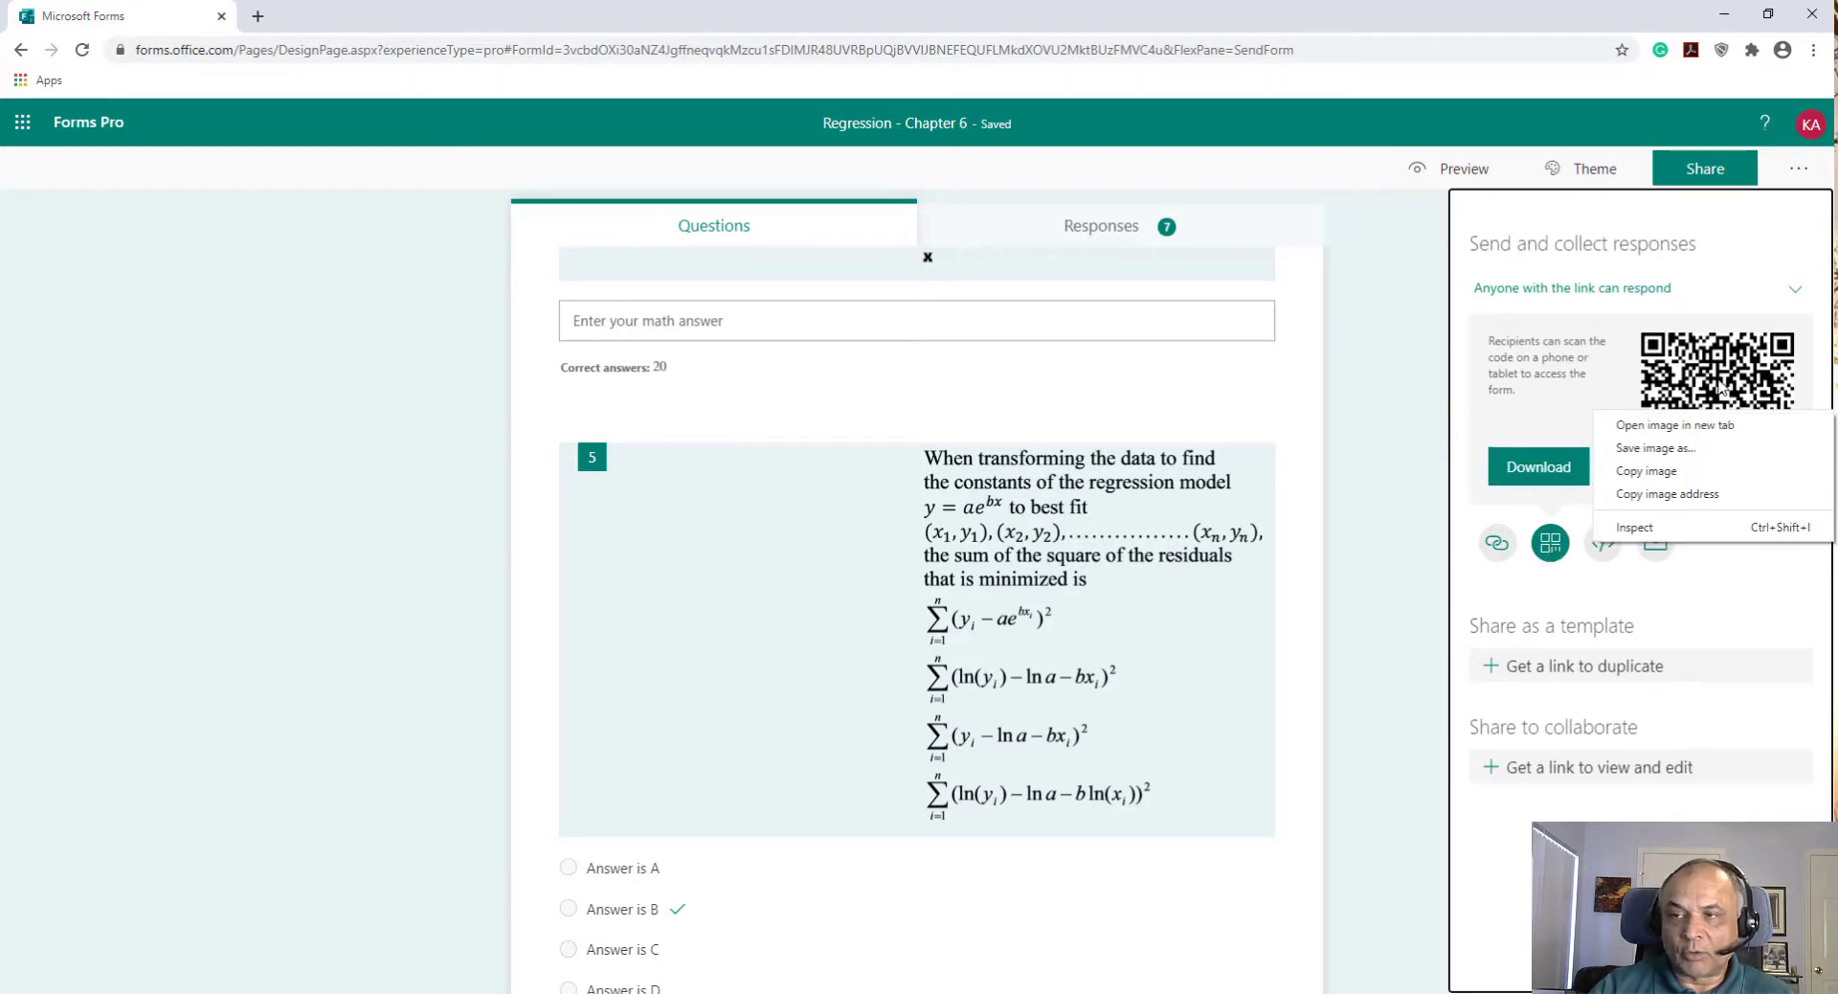
left_click(1722, 387)
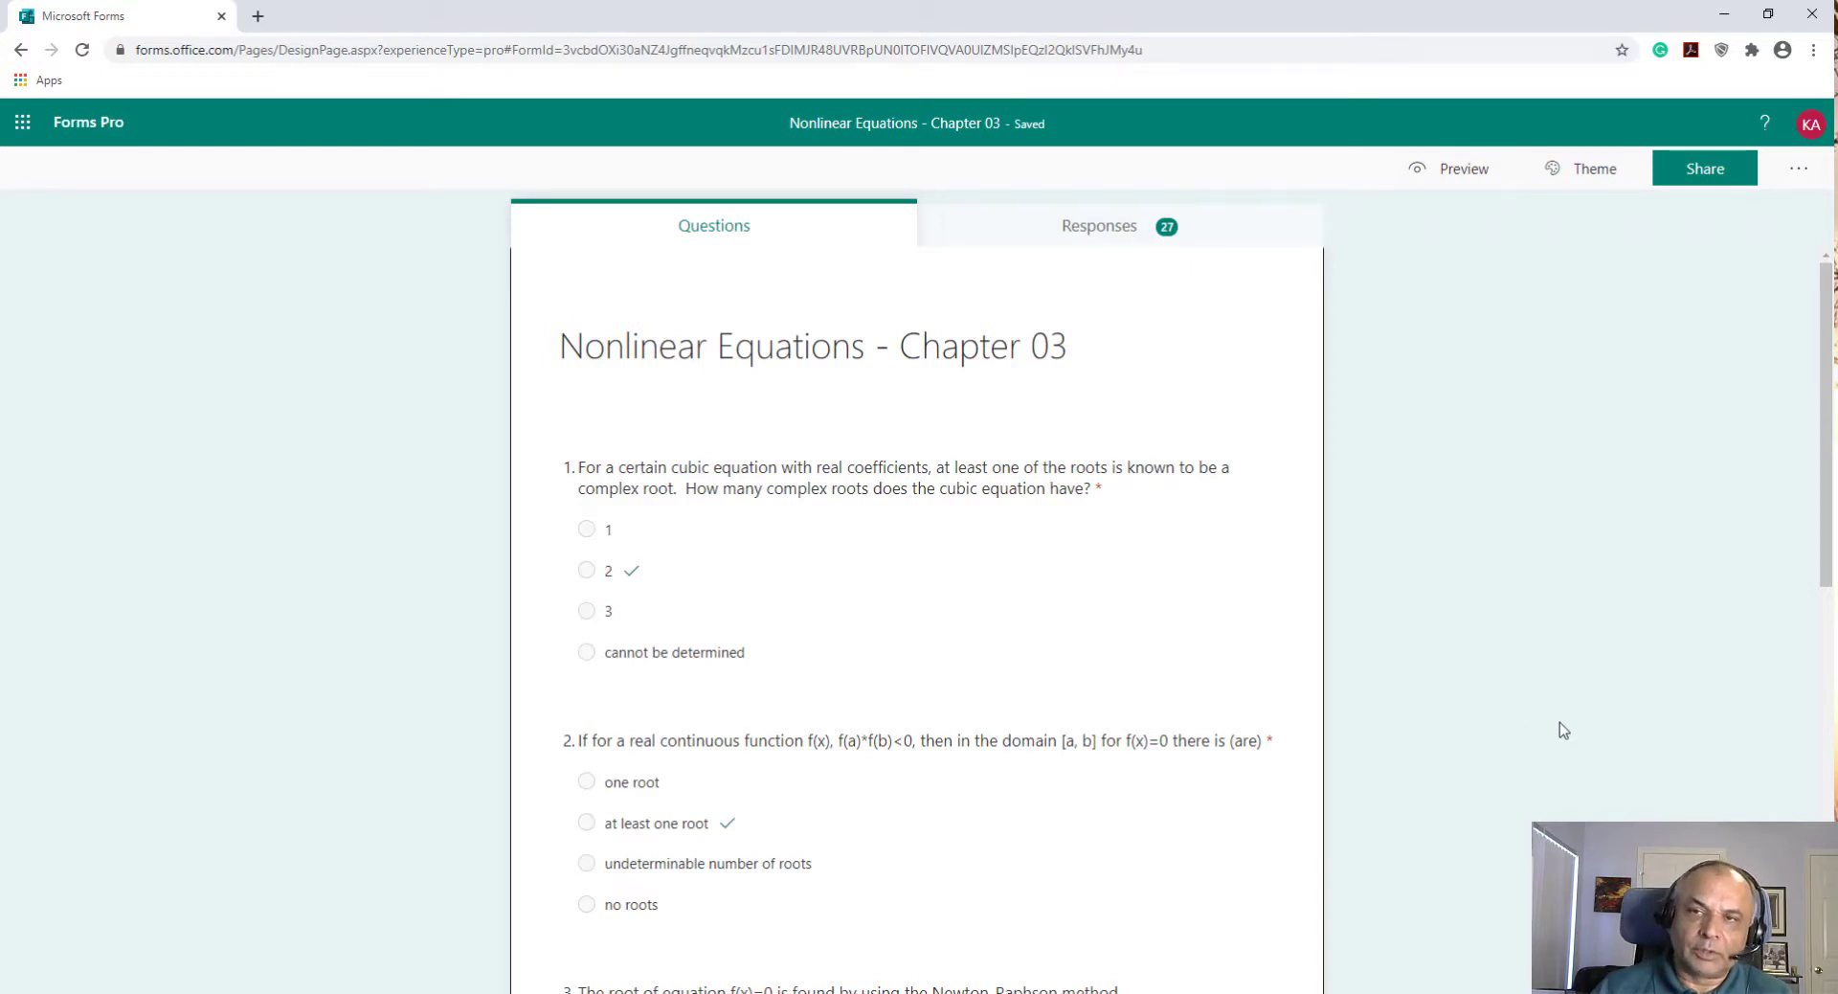
Examine the responses of the Nonlinear Equations - Chapter 03 quiz, including the answer statistics and pie chart of each question
left_click(1104, 235)
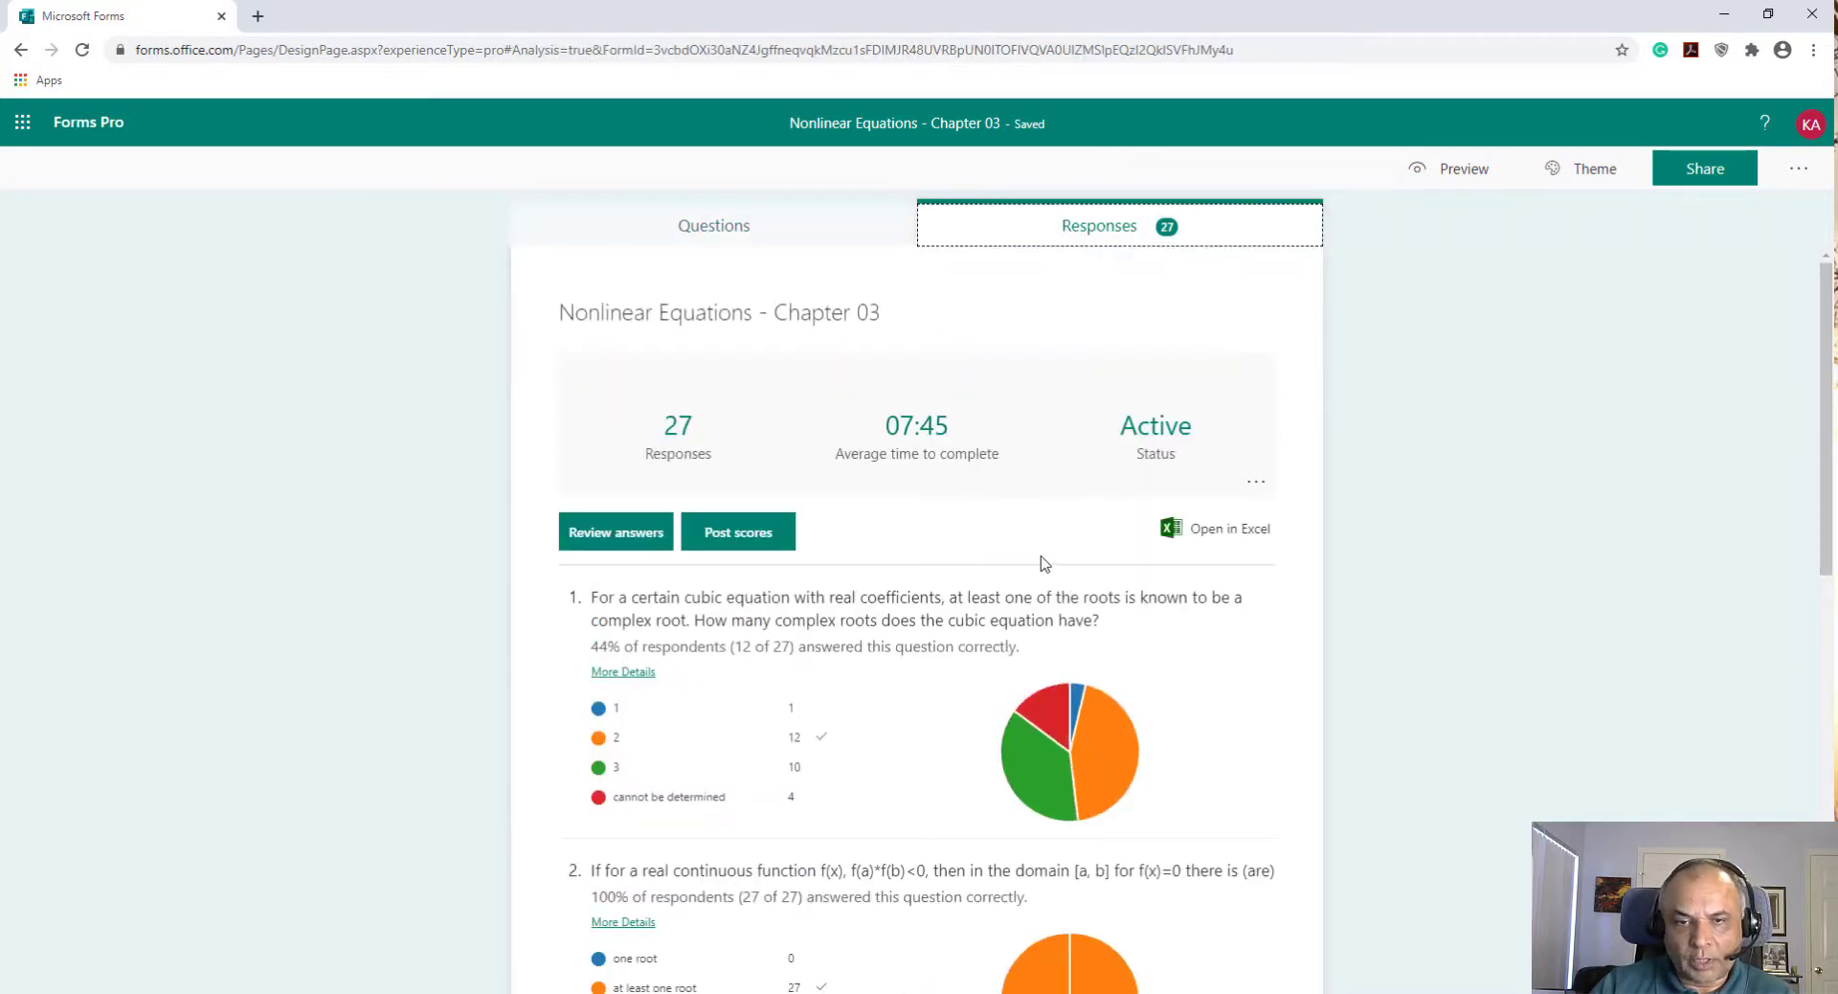
scroll(1039, 563, "down", 2)
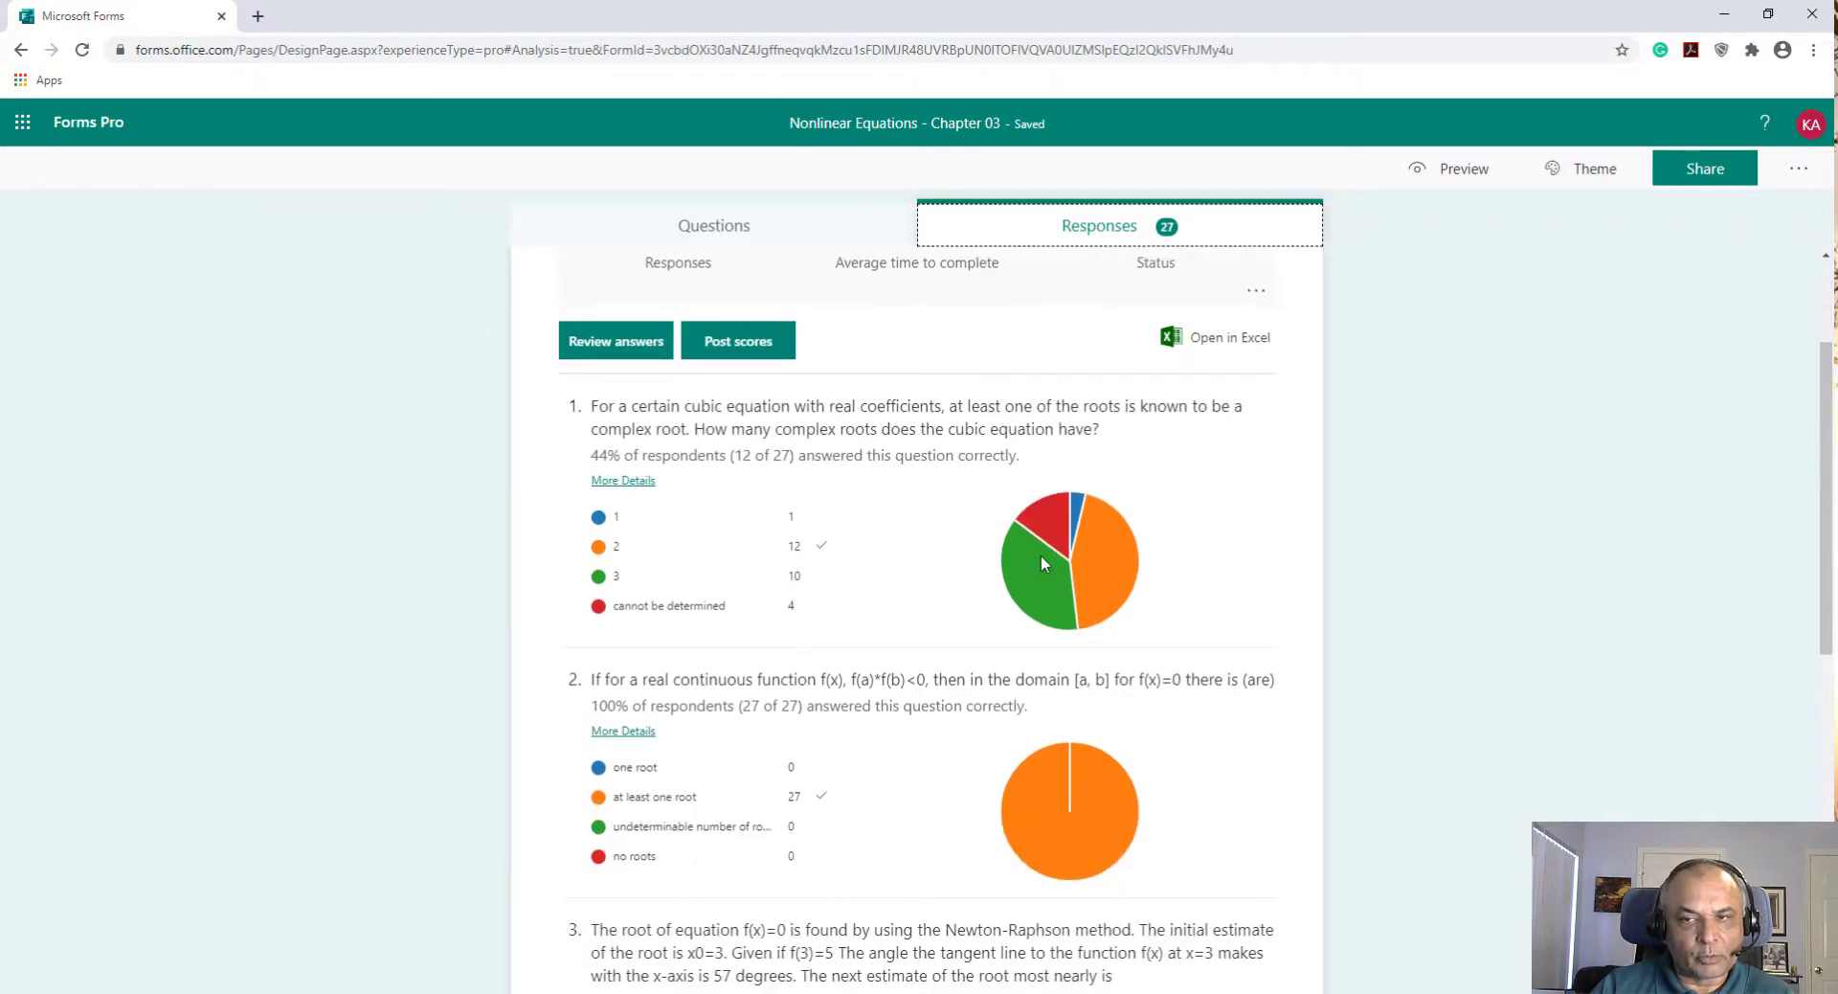
scroll(1041, 560, "down", 1)
scroll(1042, 565, "up", 2)
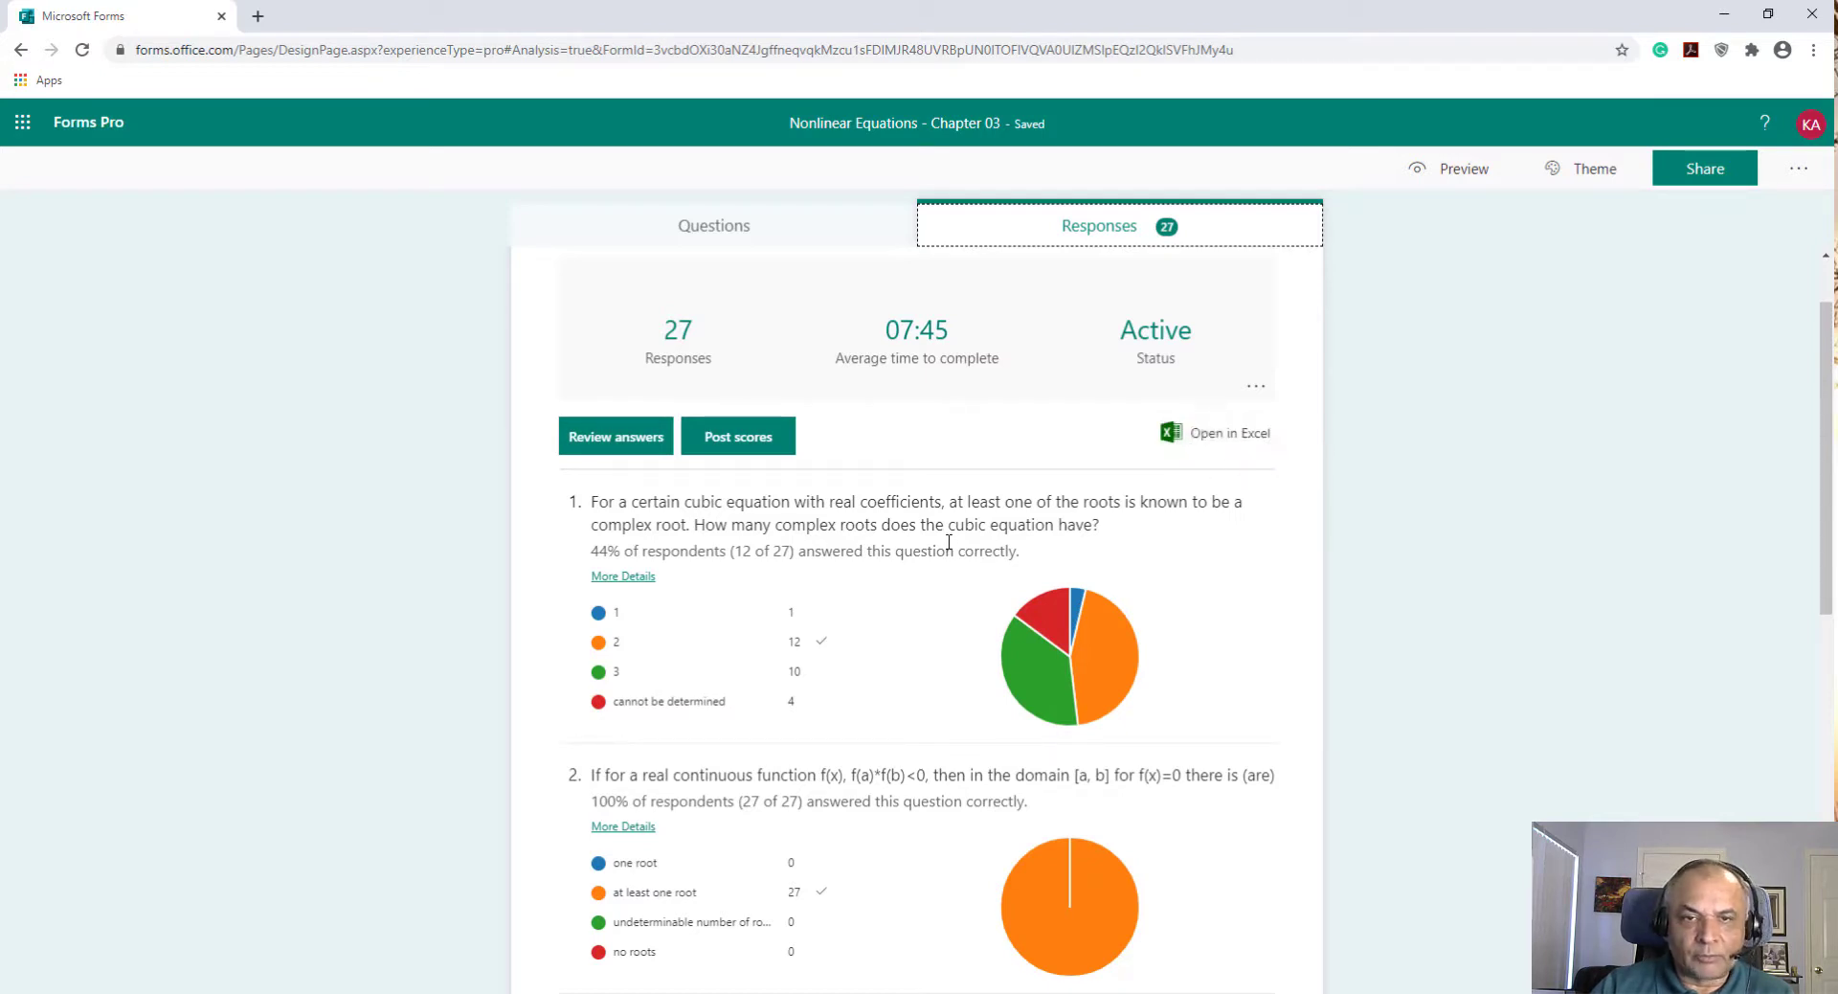
scroll(859, 551, "down", 5)
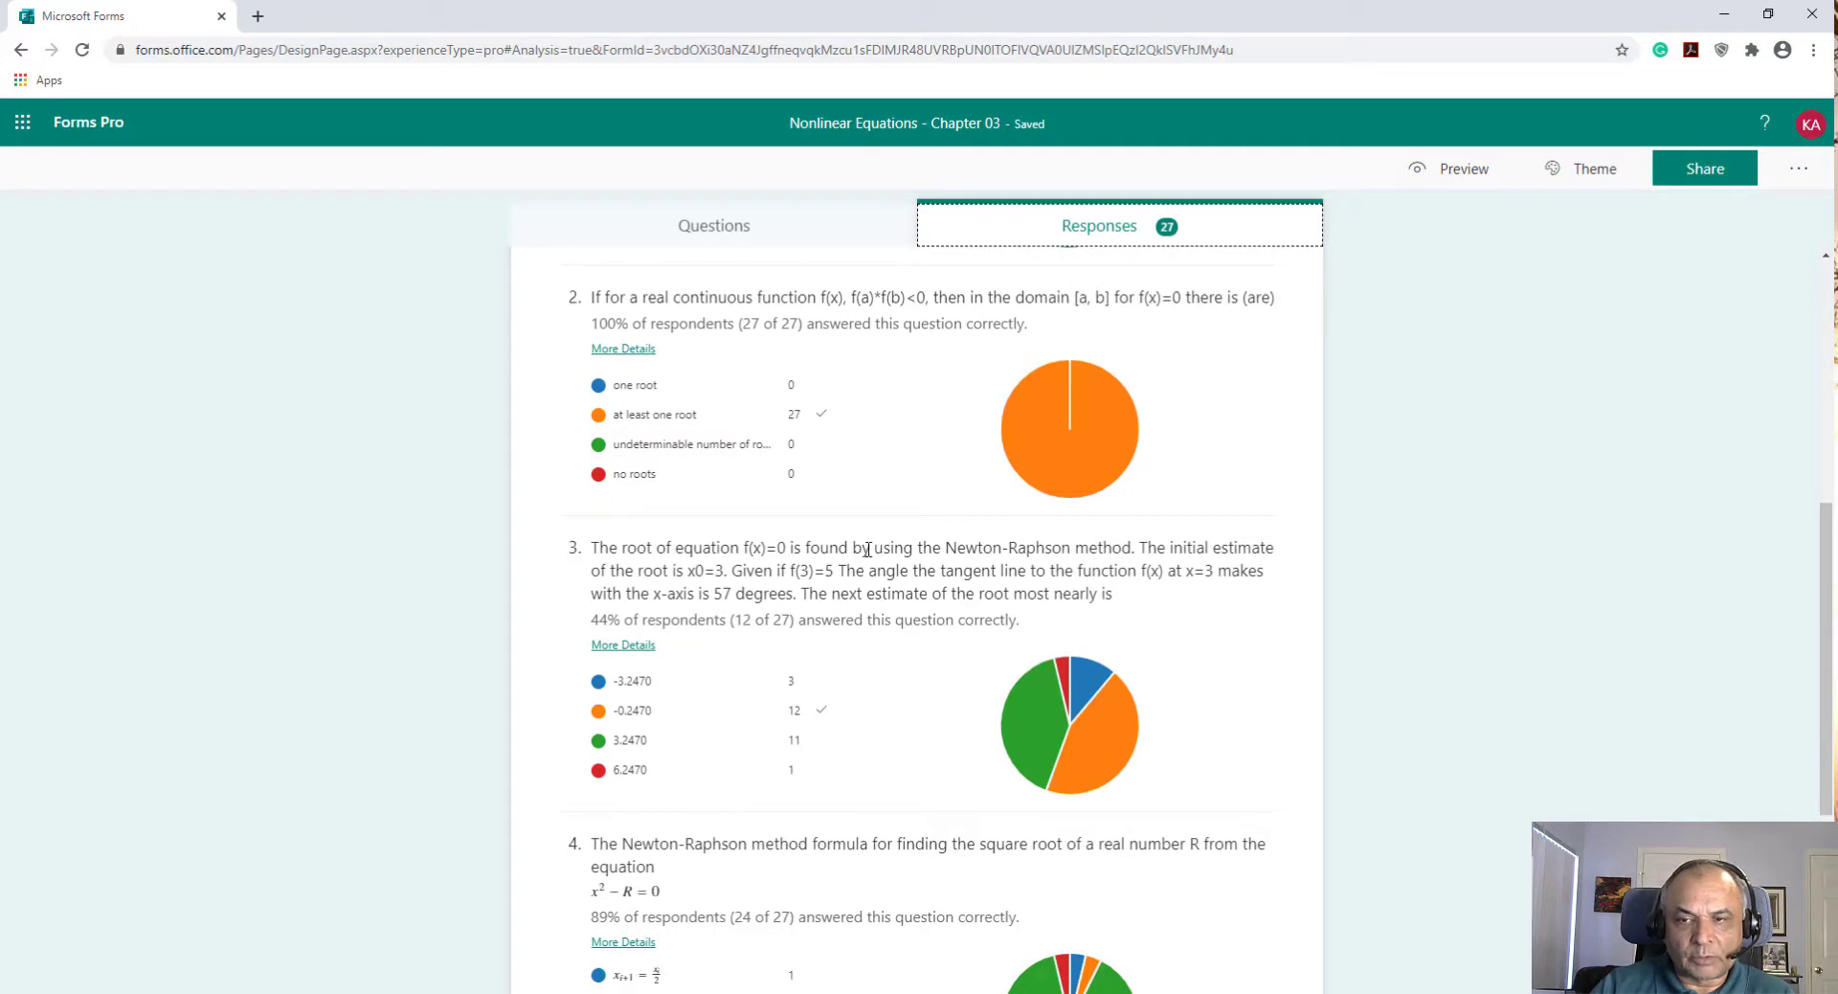
scroll(948, 548, "up", 1)
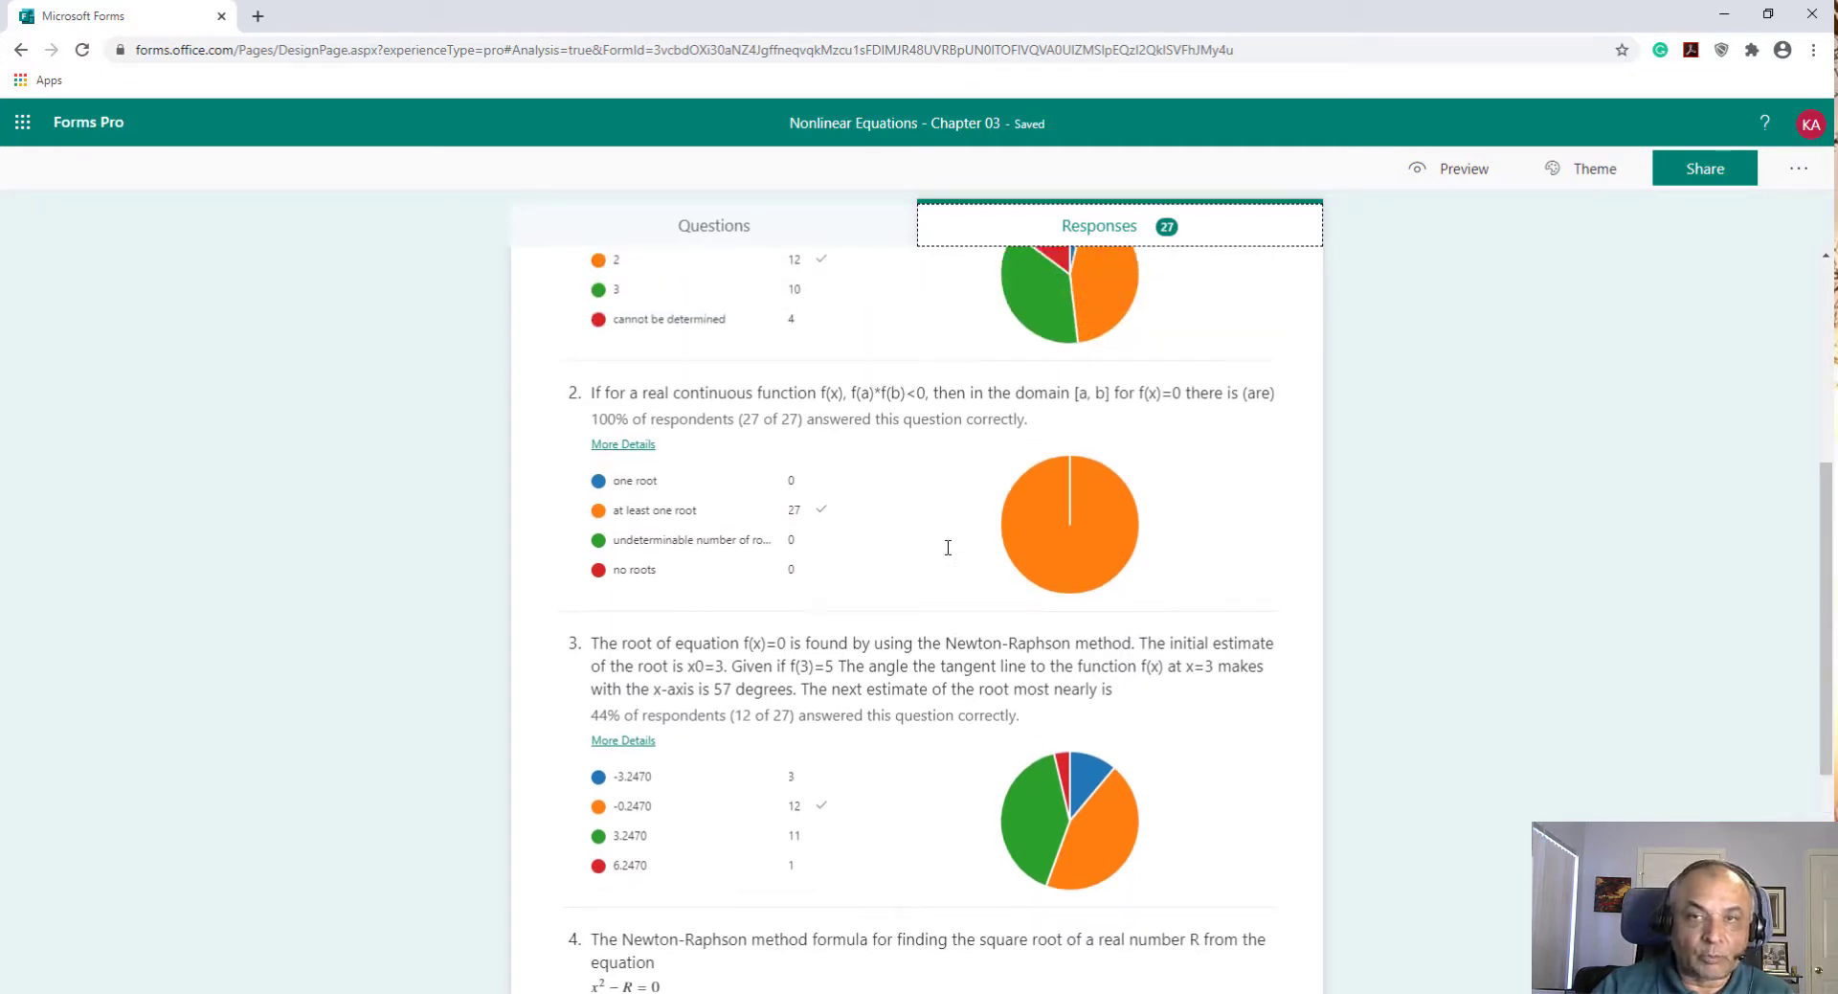
scroll(1053, 546, "down", 1)
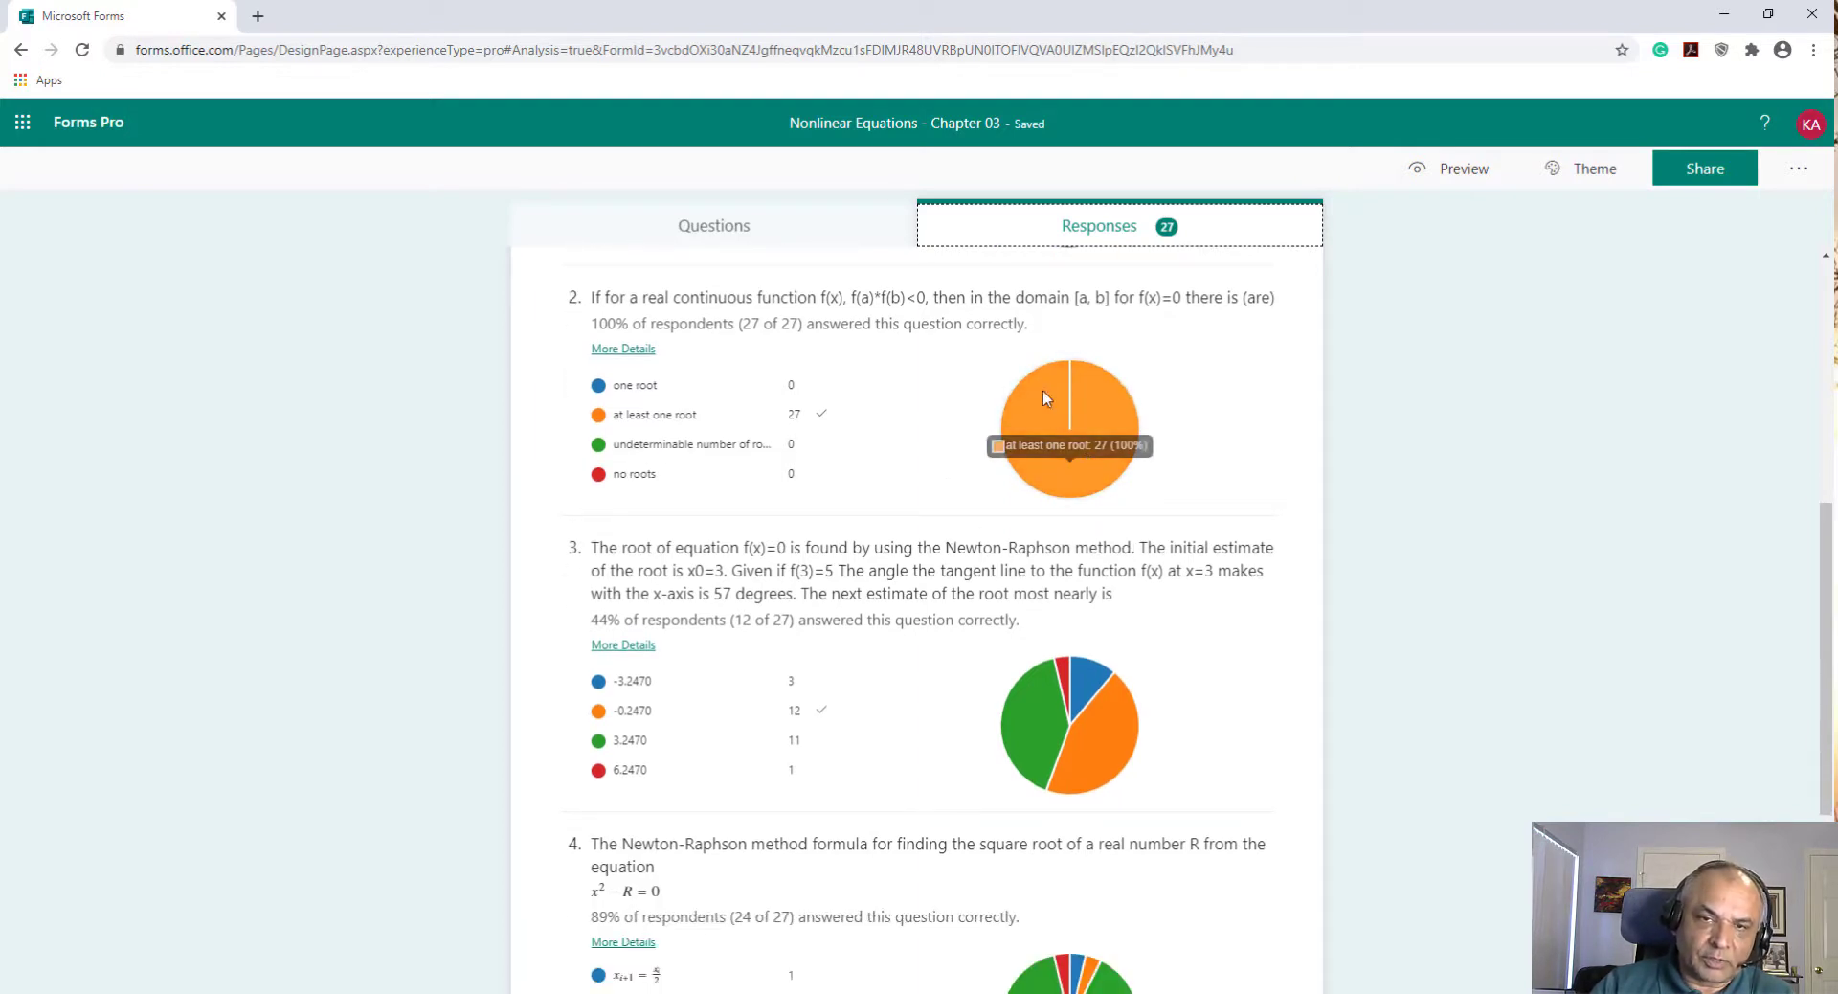
scroll(1122, 457, "down", 4)
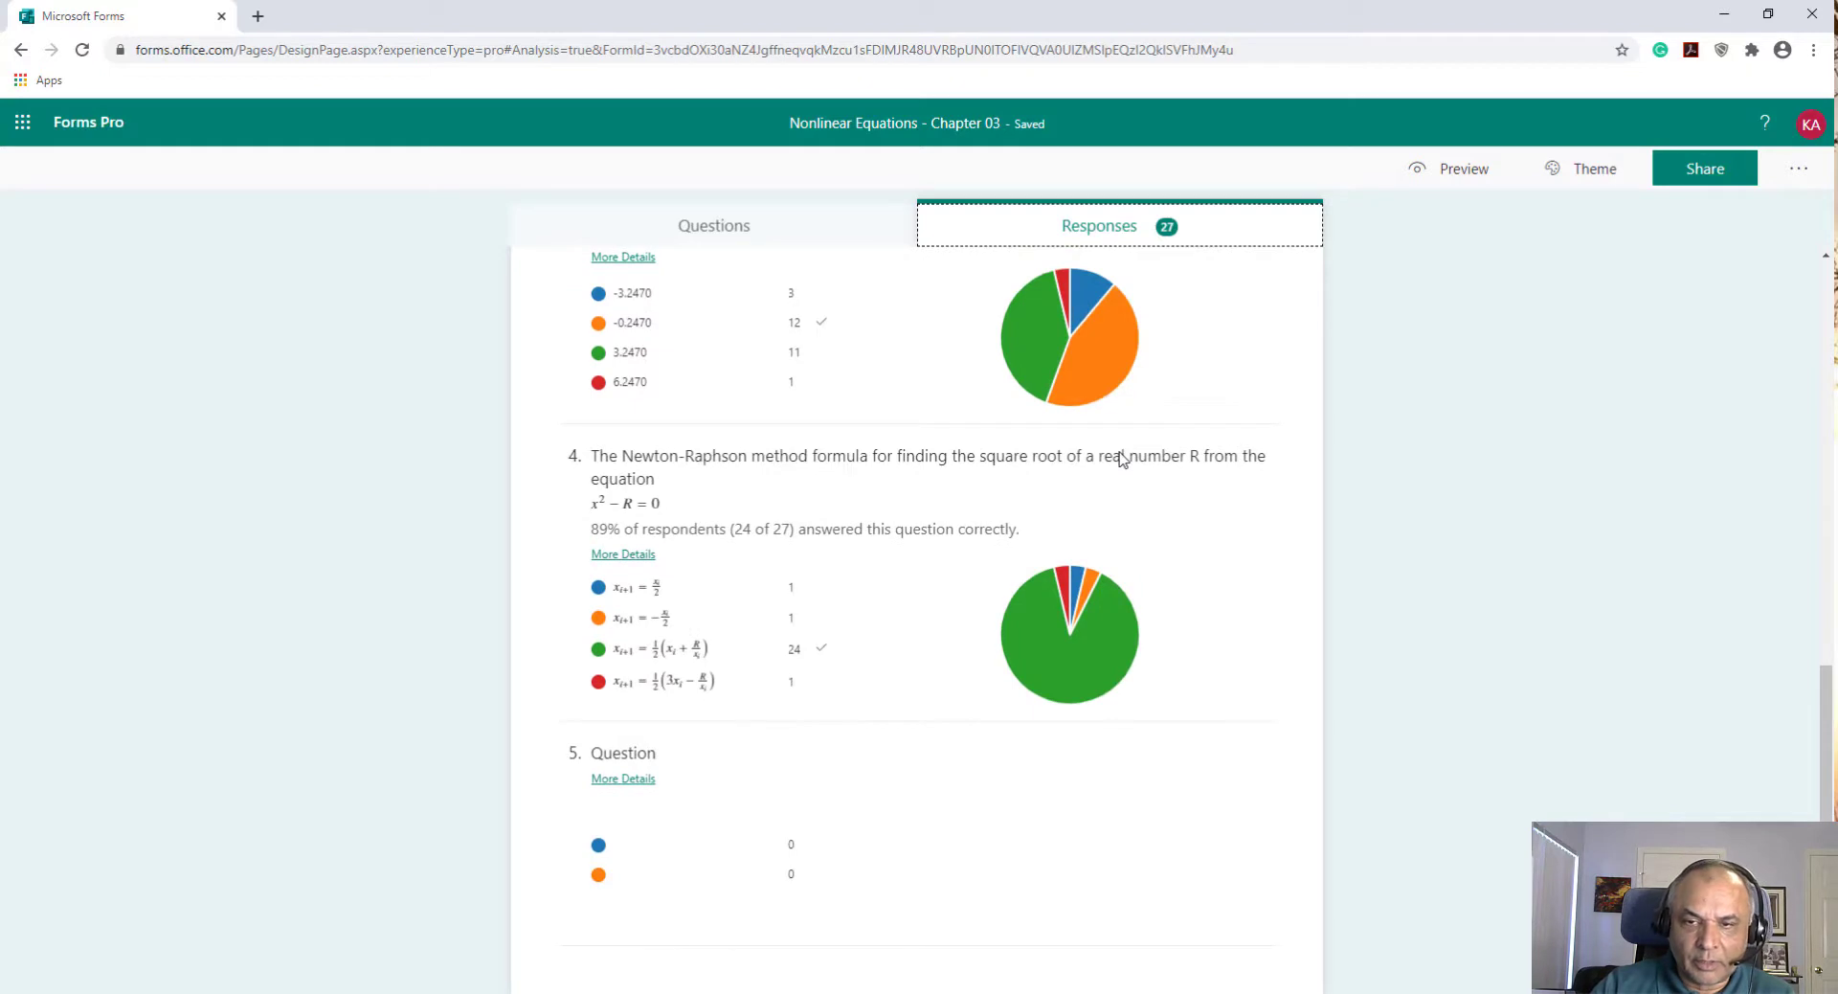
scroll(1122, 458, "up", 8)
scroll(1122, 458, "down", 2)
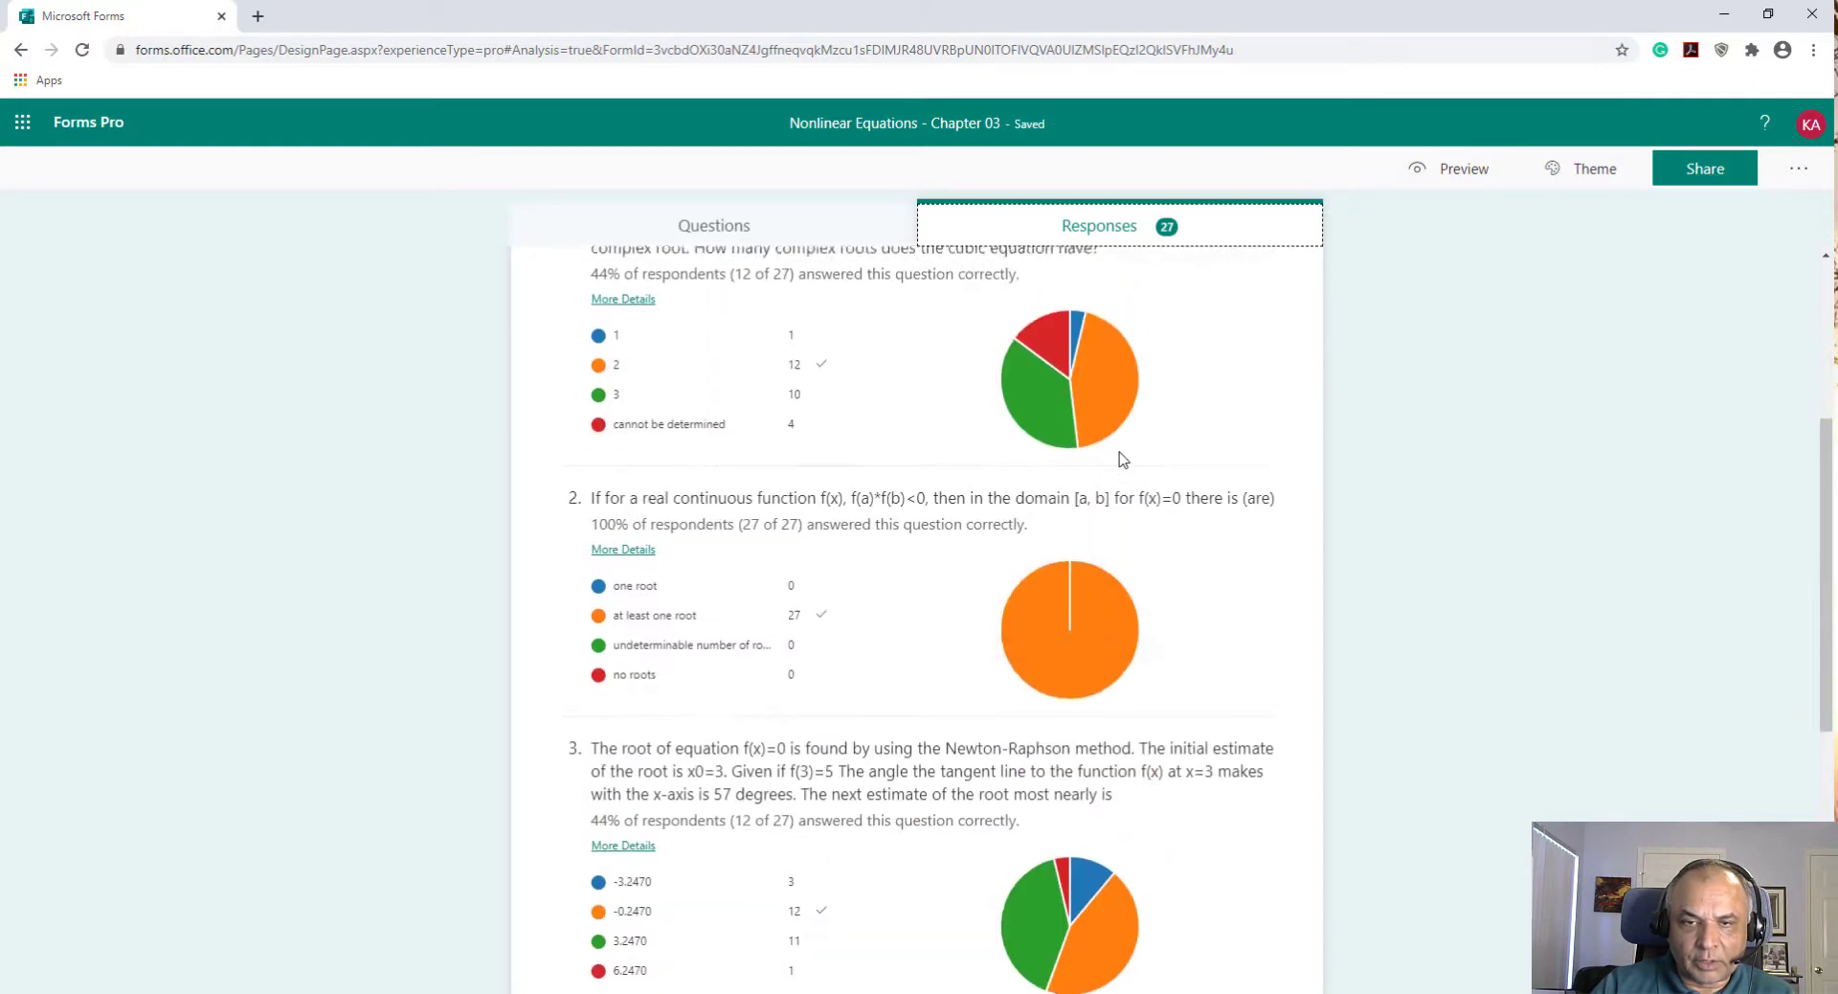
scroll(1122, 458, "up", 2)
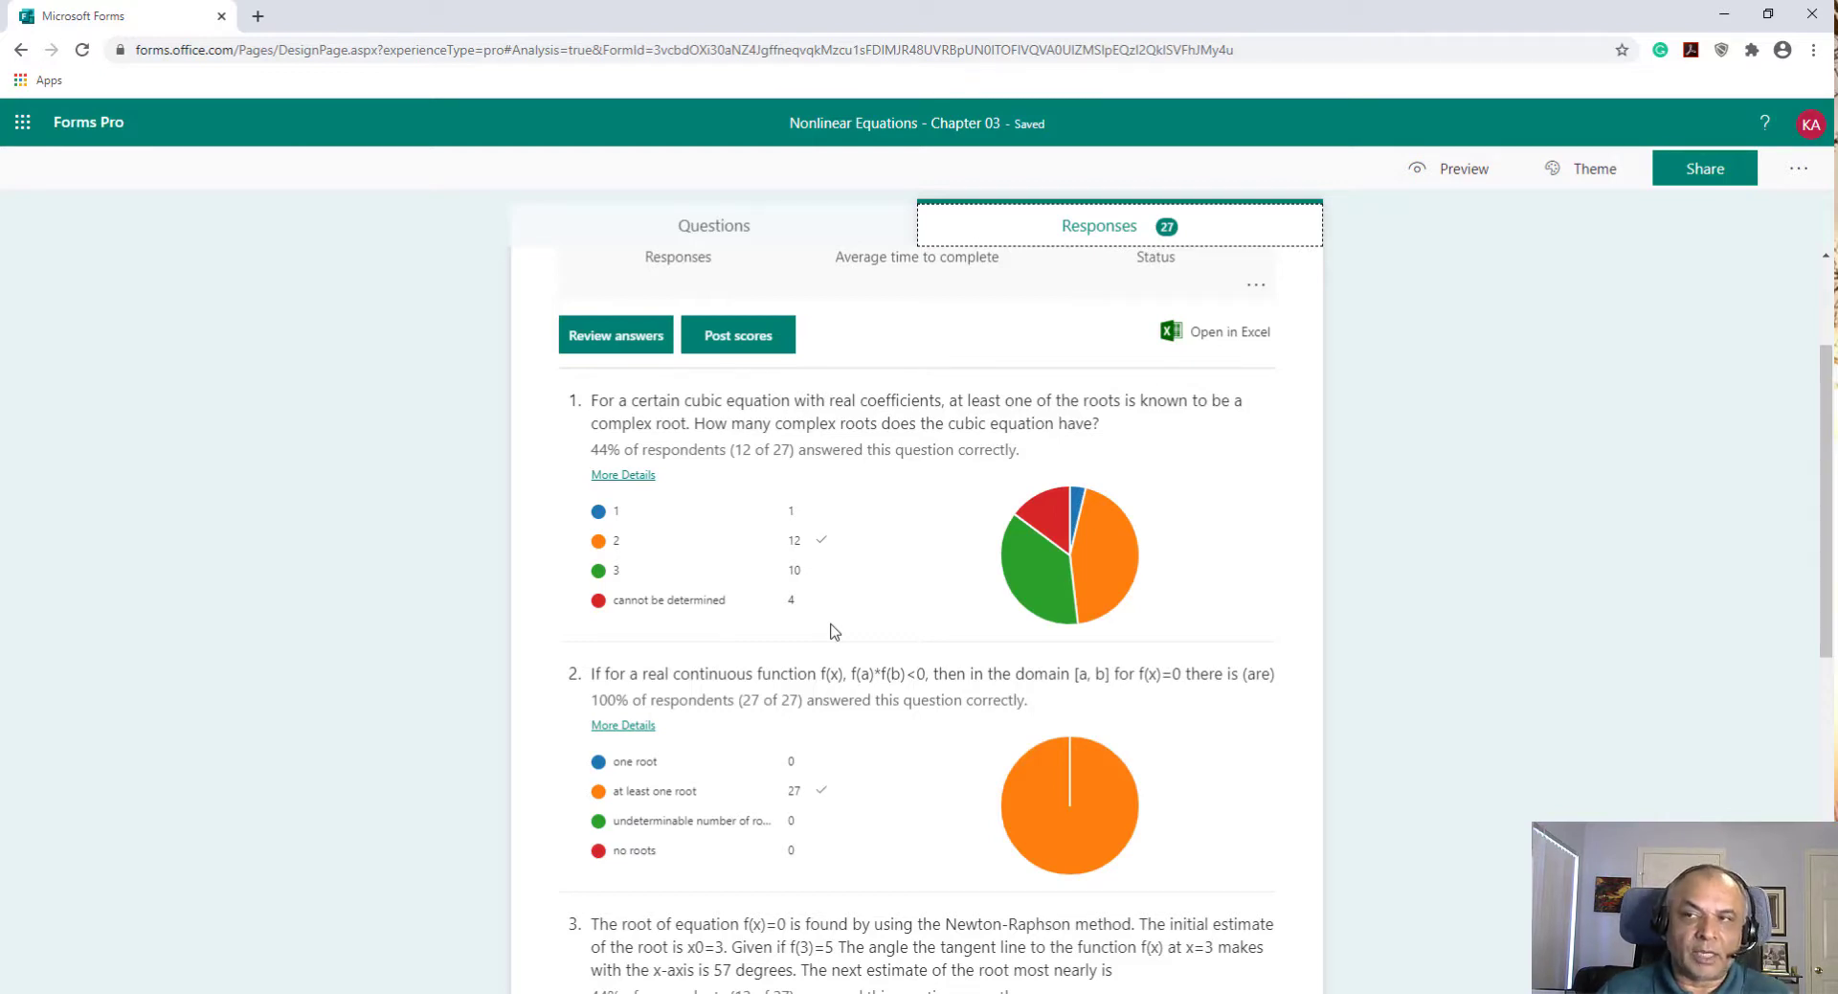
Copy the response link of the Nonlinear Equations - Chapter 03 quiz and open it in a new browser tab
left_click(1709, 170)
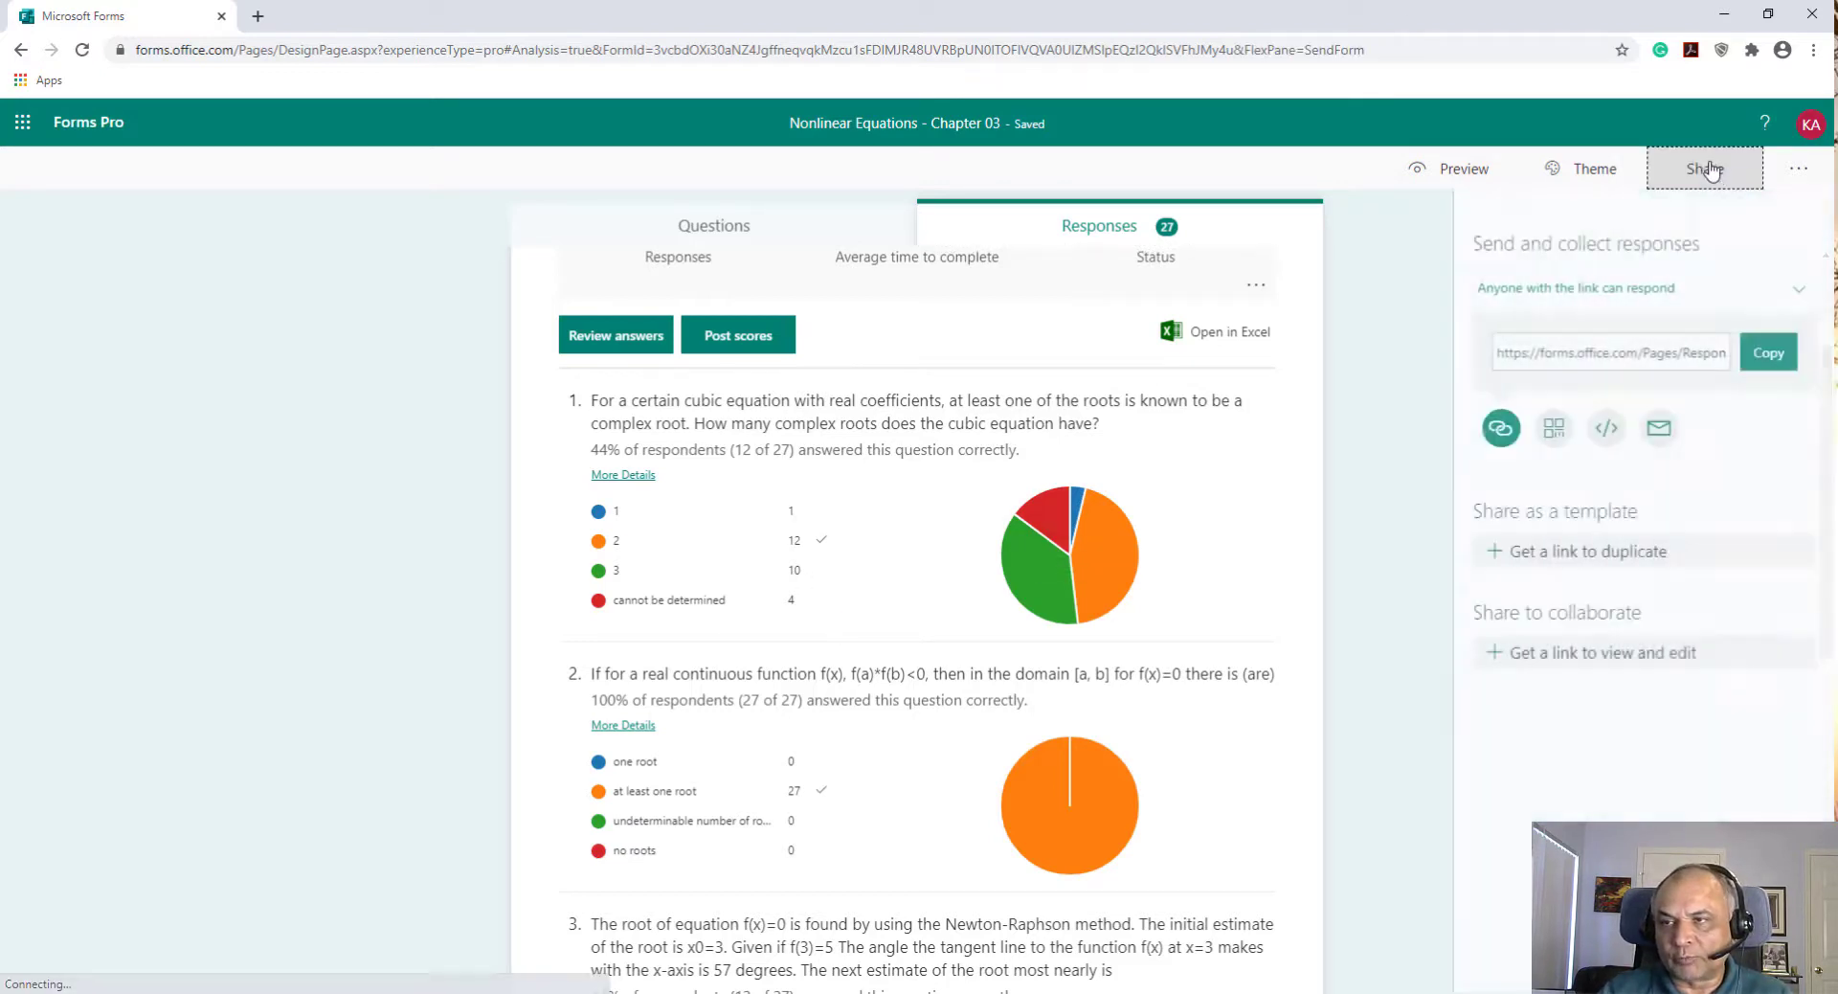
left_click(1765, 352)
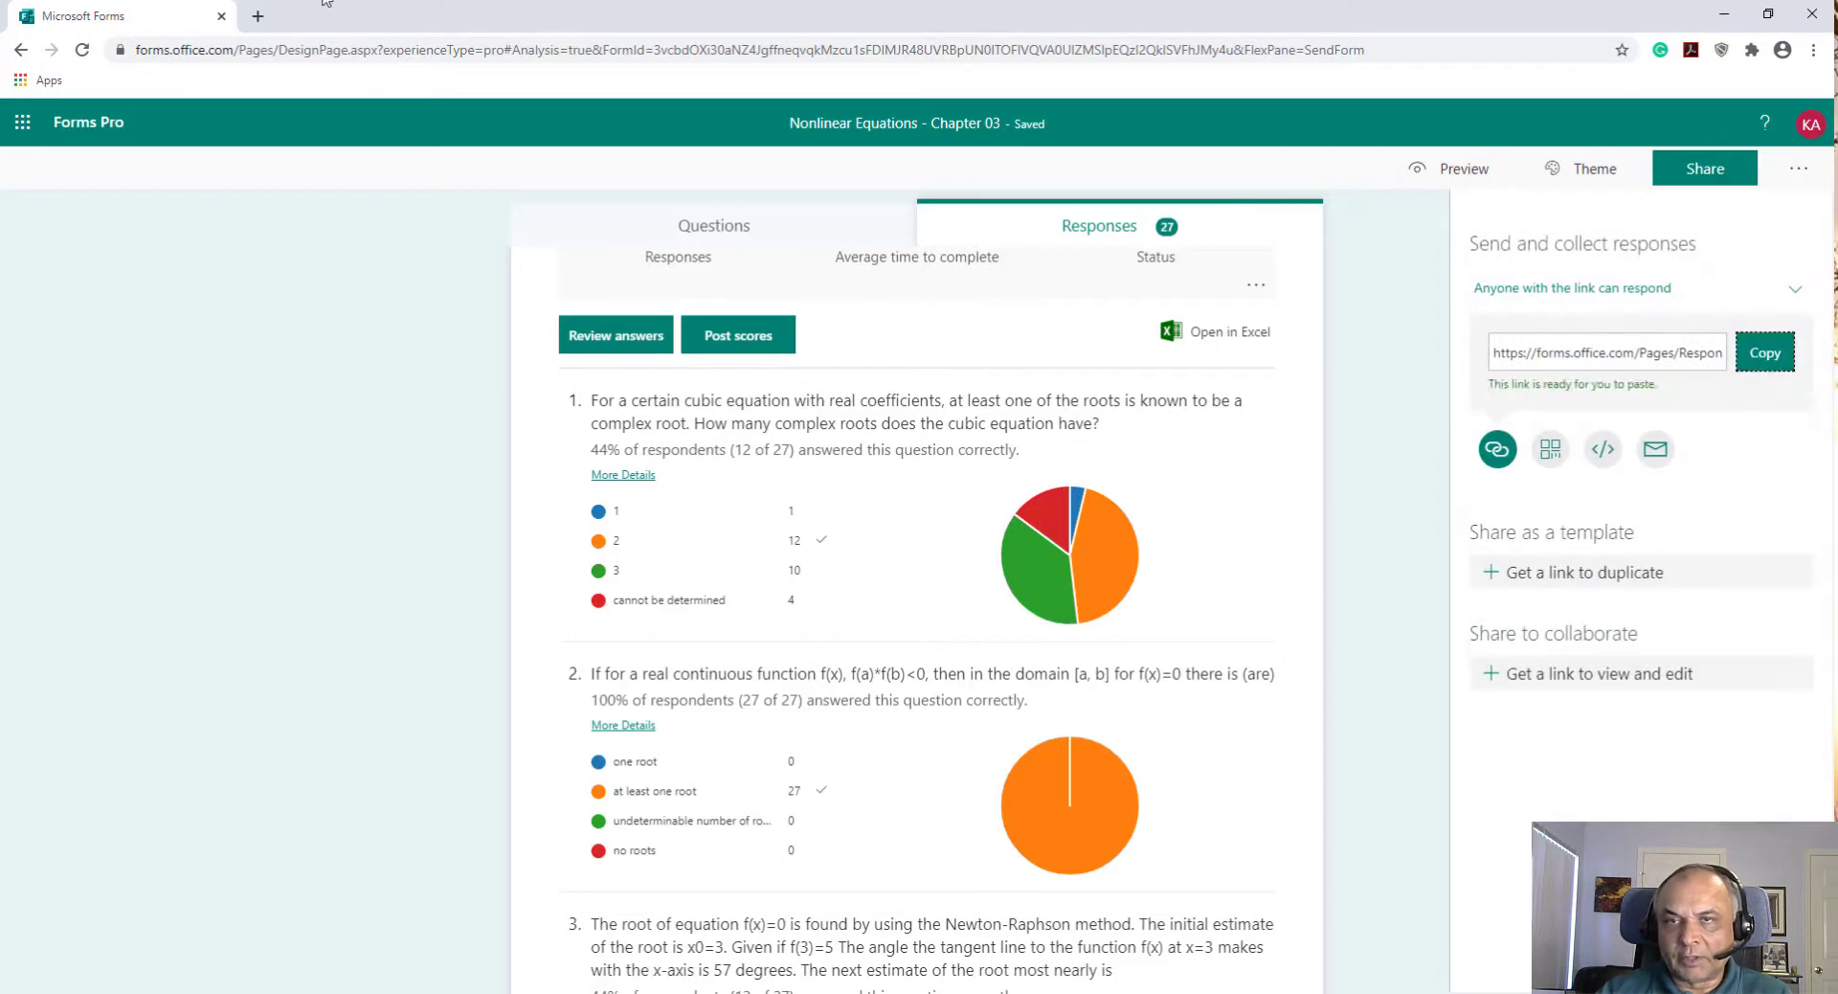
left_click(258, 18)
key("ctrl+v")
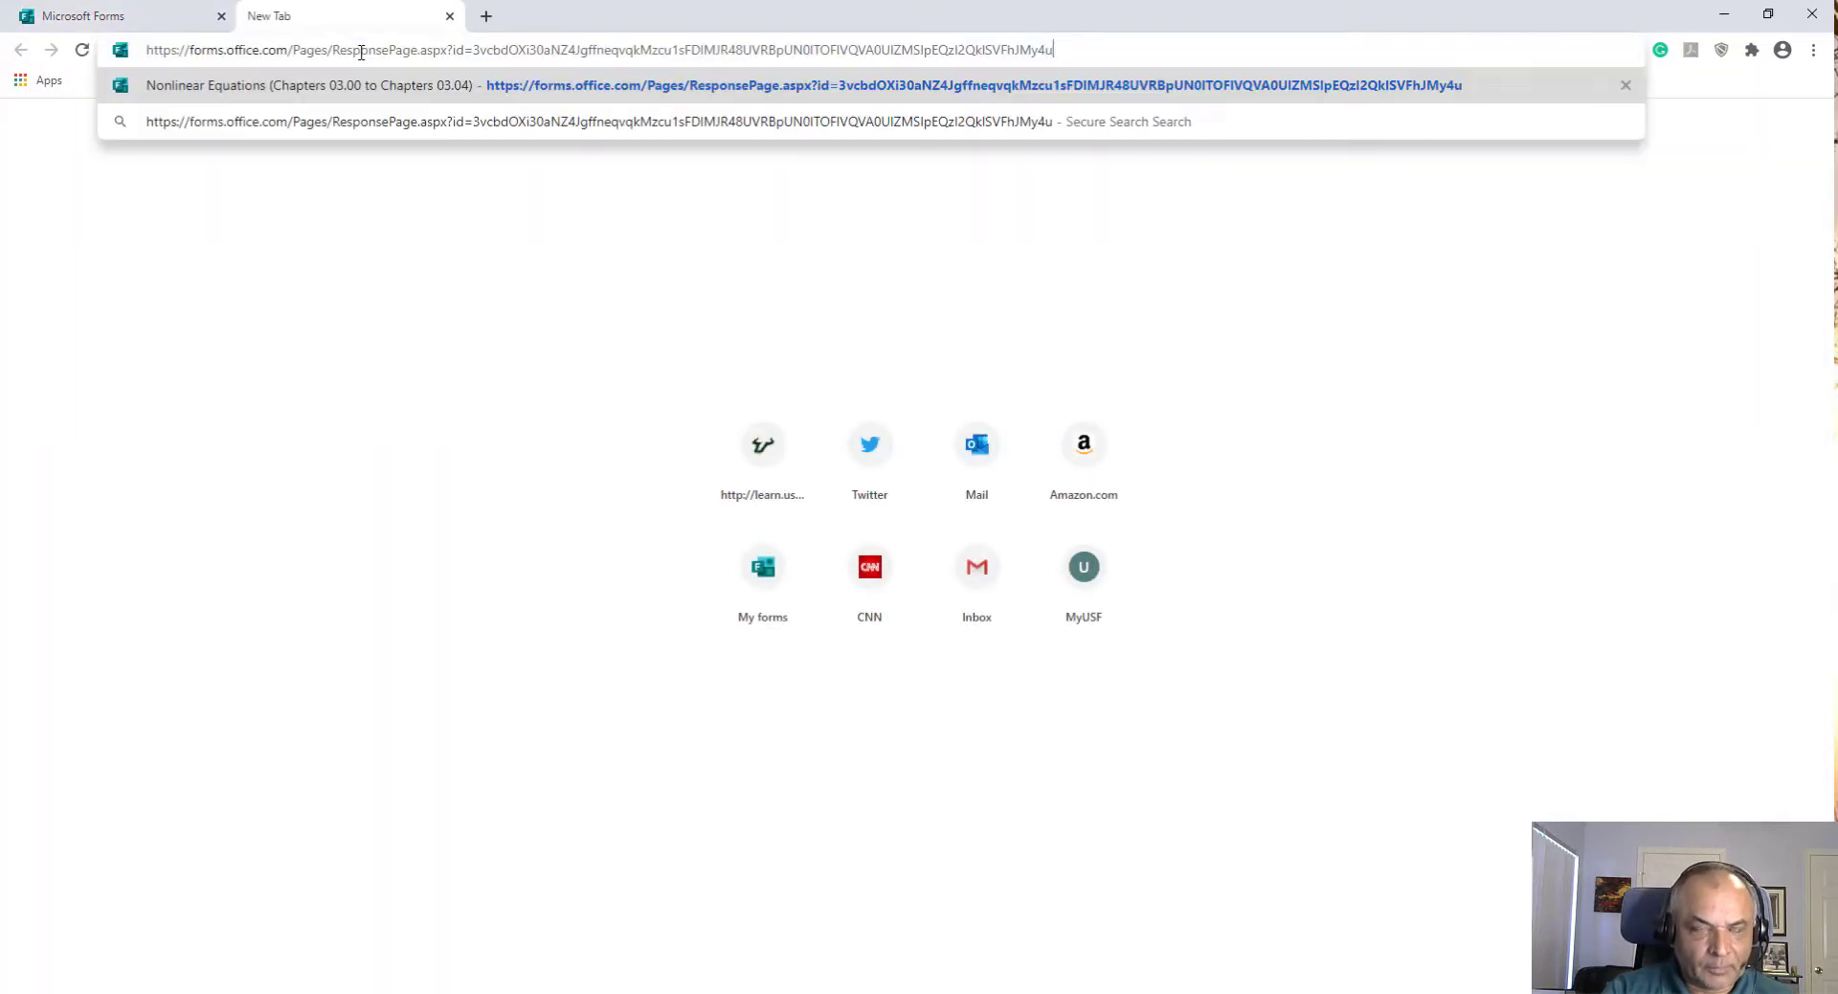
key("Return")
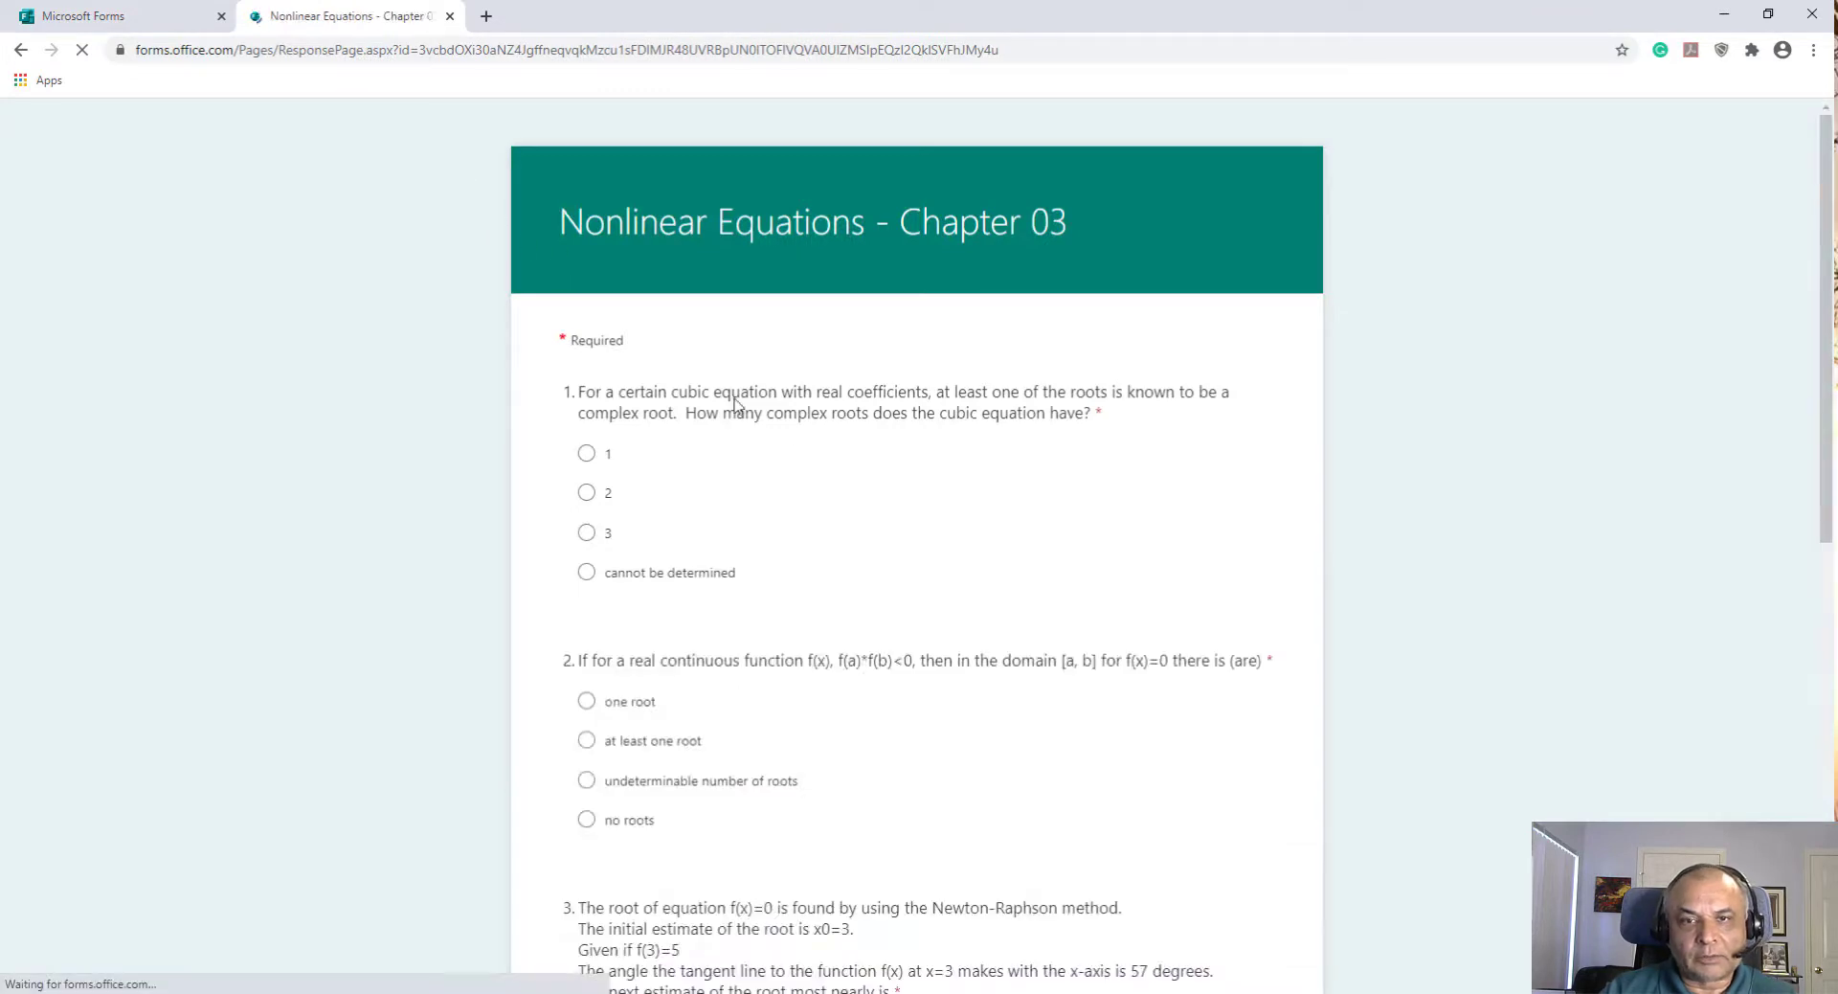
Look through the Nonlinear Equations quiz as a respondent sees it, ending on the quiz's first page view
scroll(1497, 250, "down", 10)
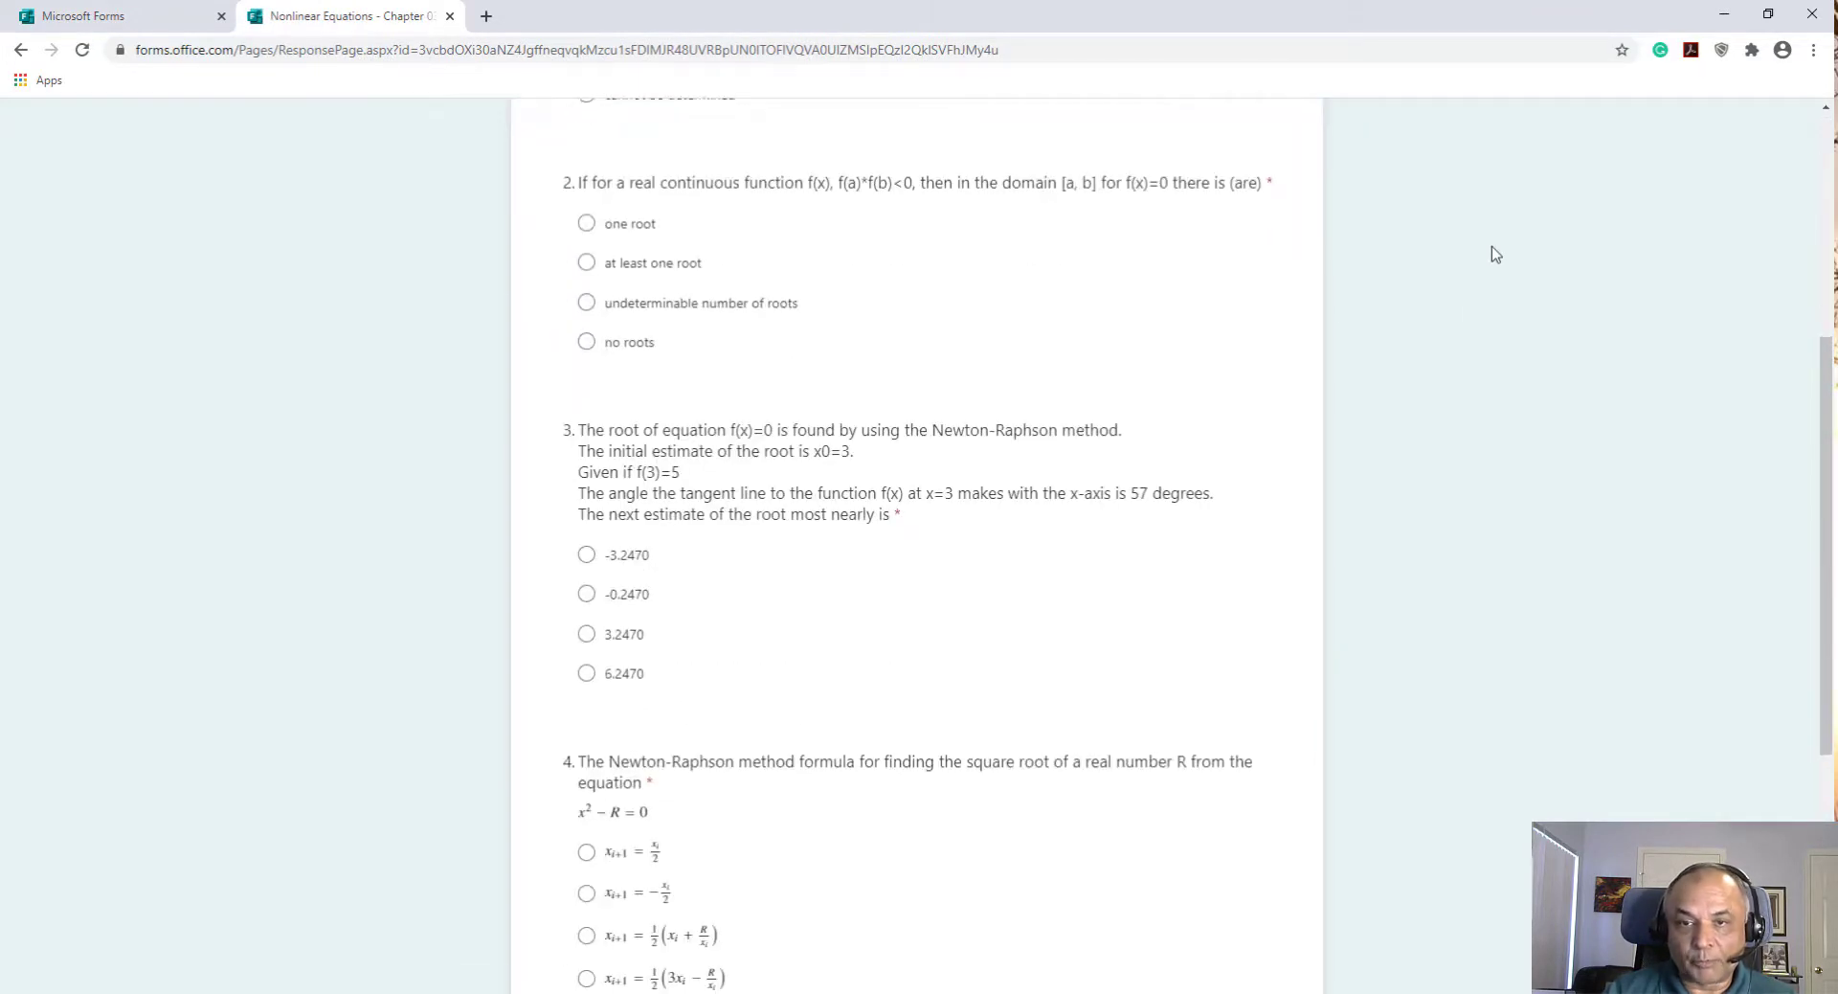
scroll(1492, 261, "up", 6)
scroll(1493, 260, "up", 4)
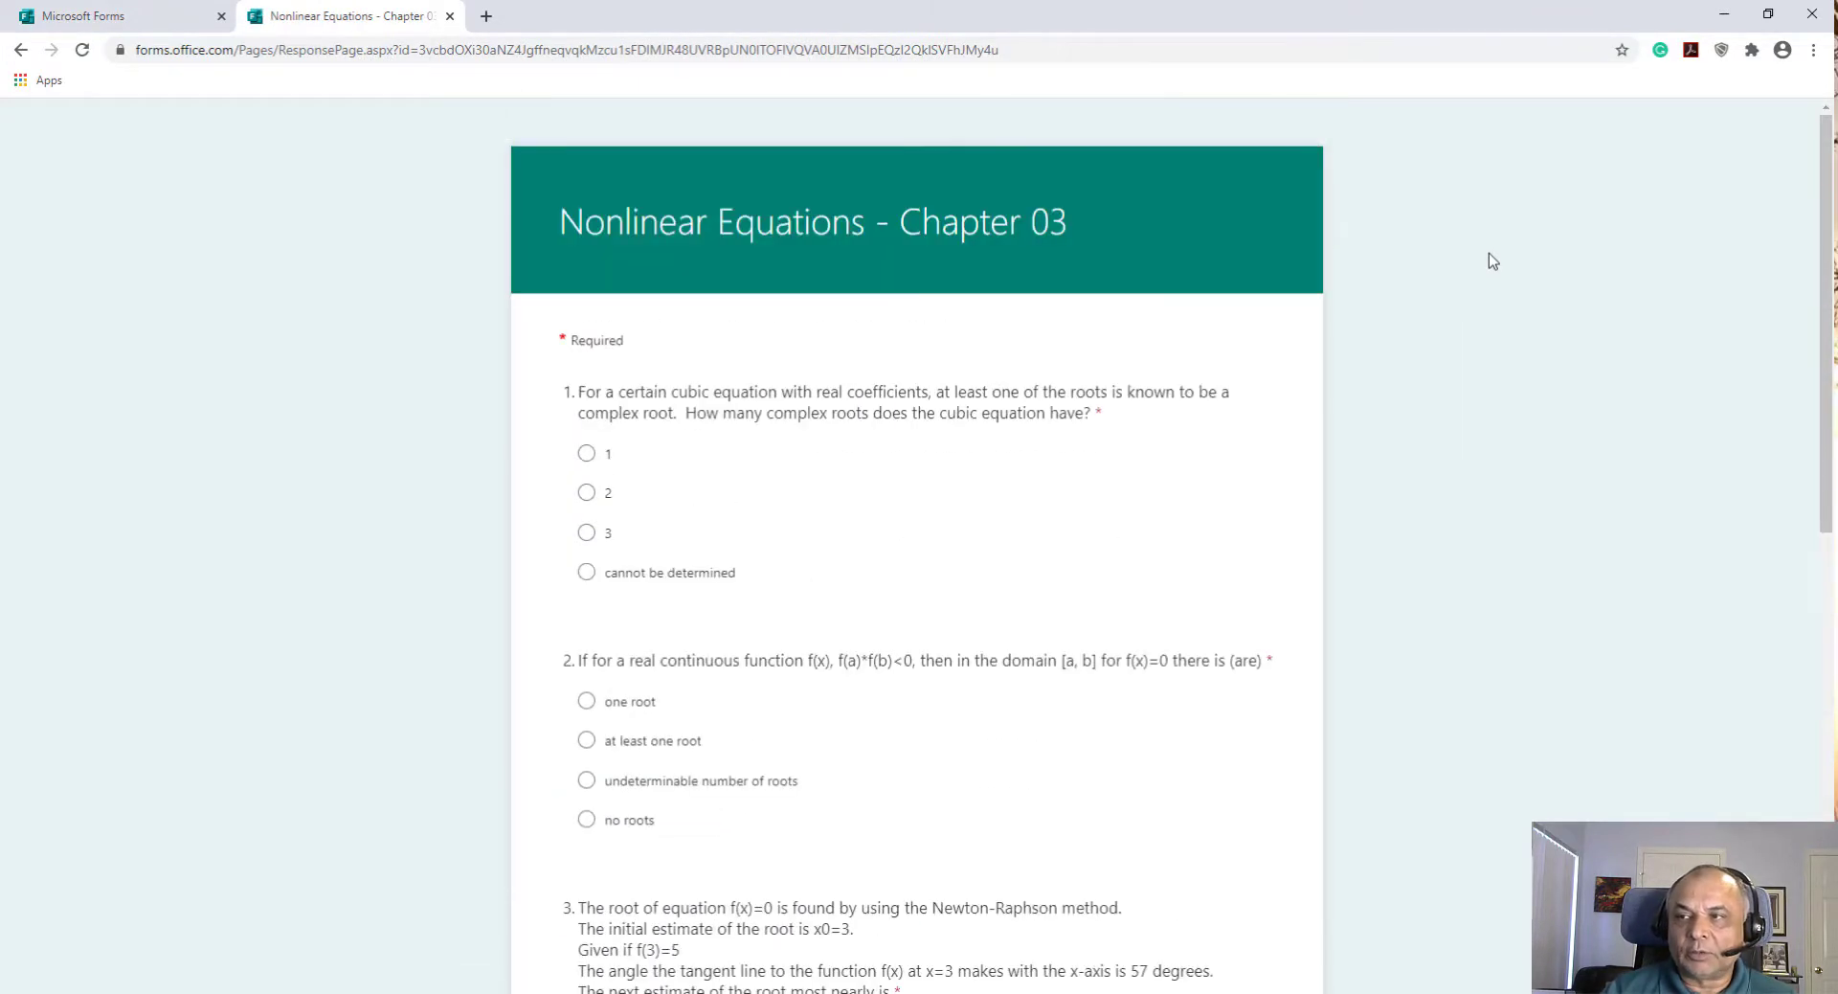
left_click(20, 51)
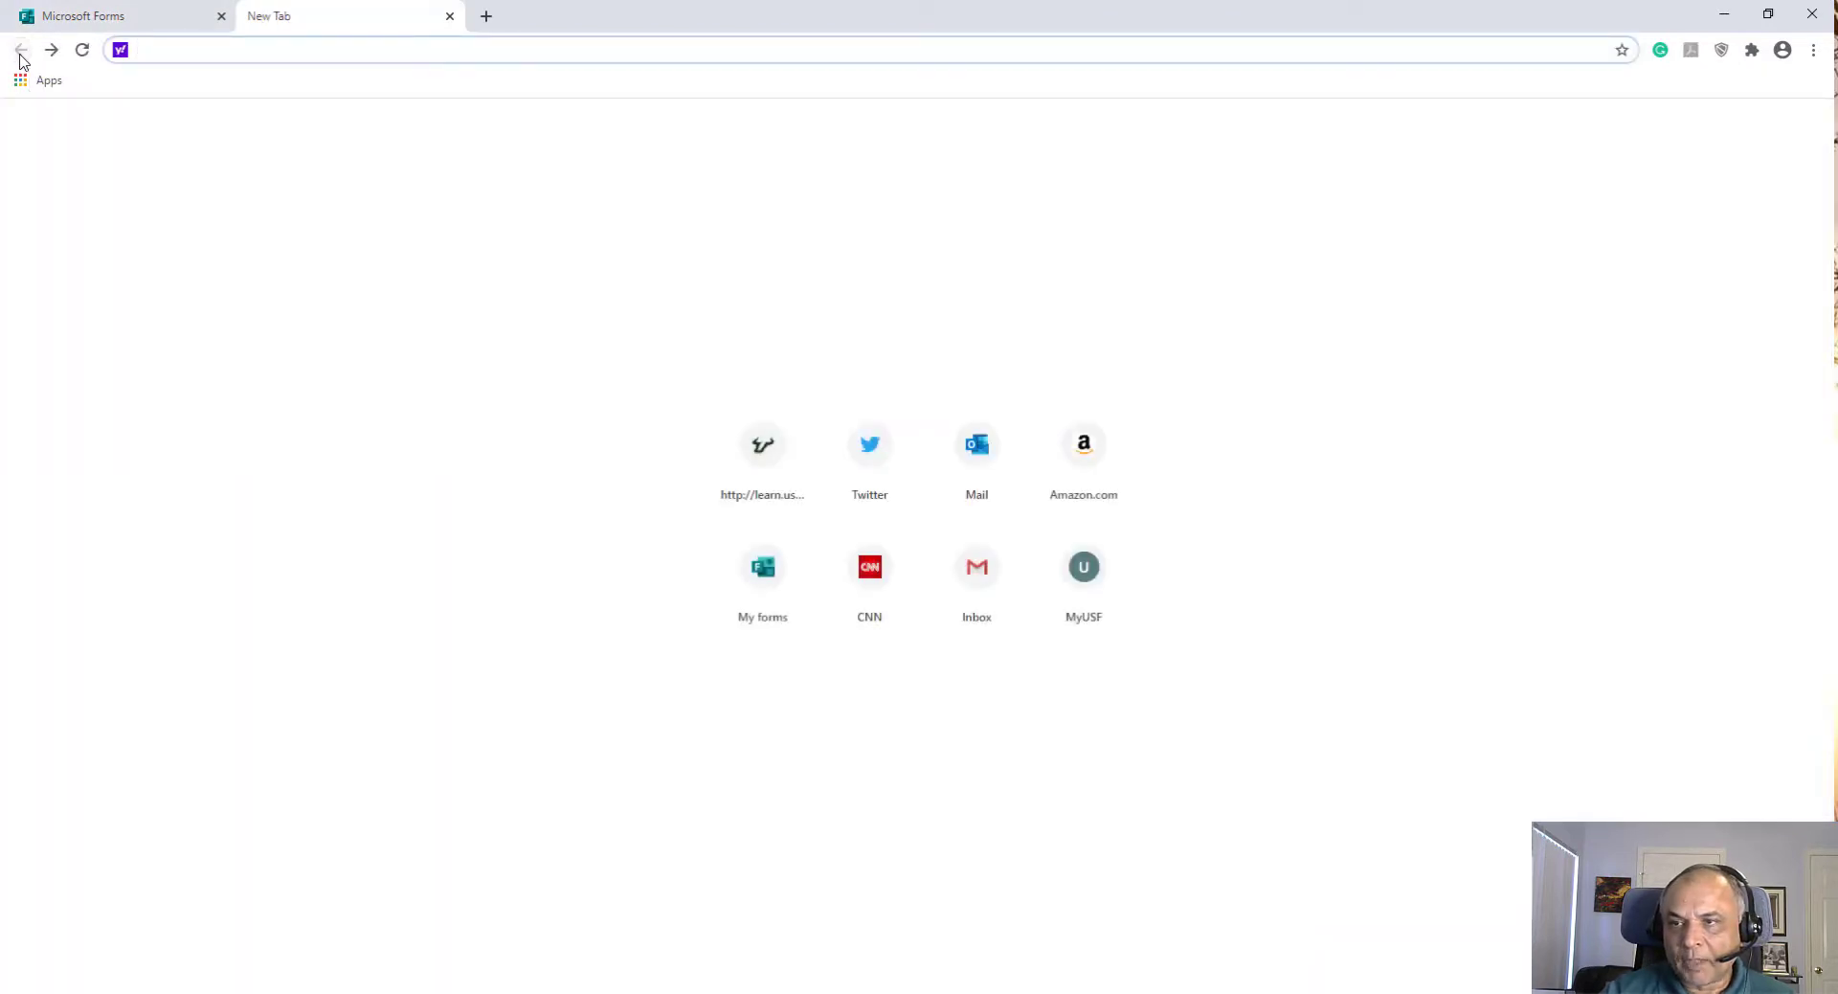
left_click(52, 51)
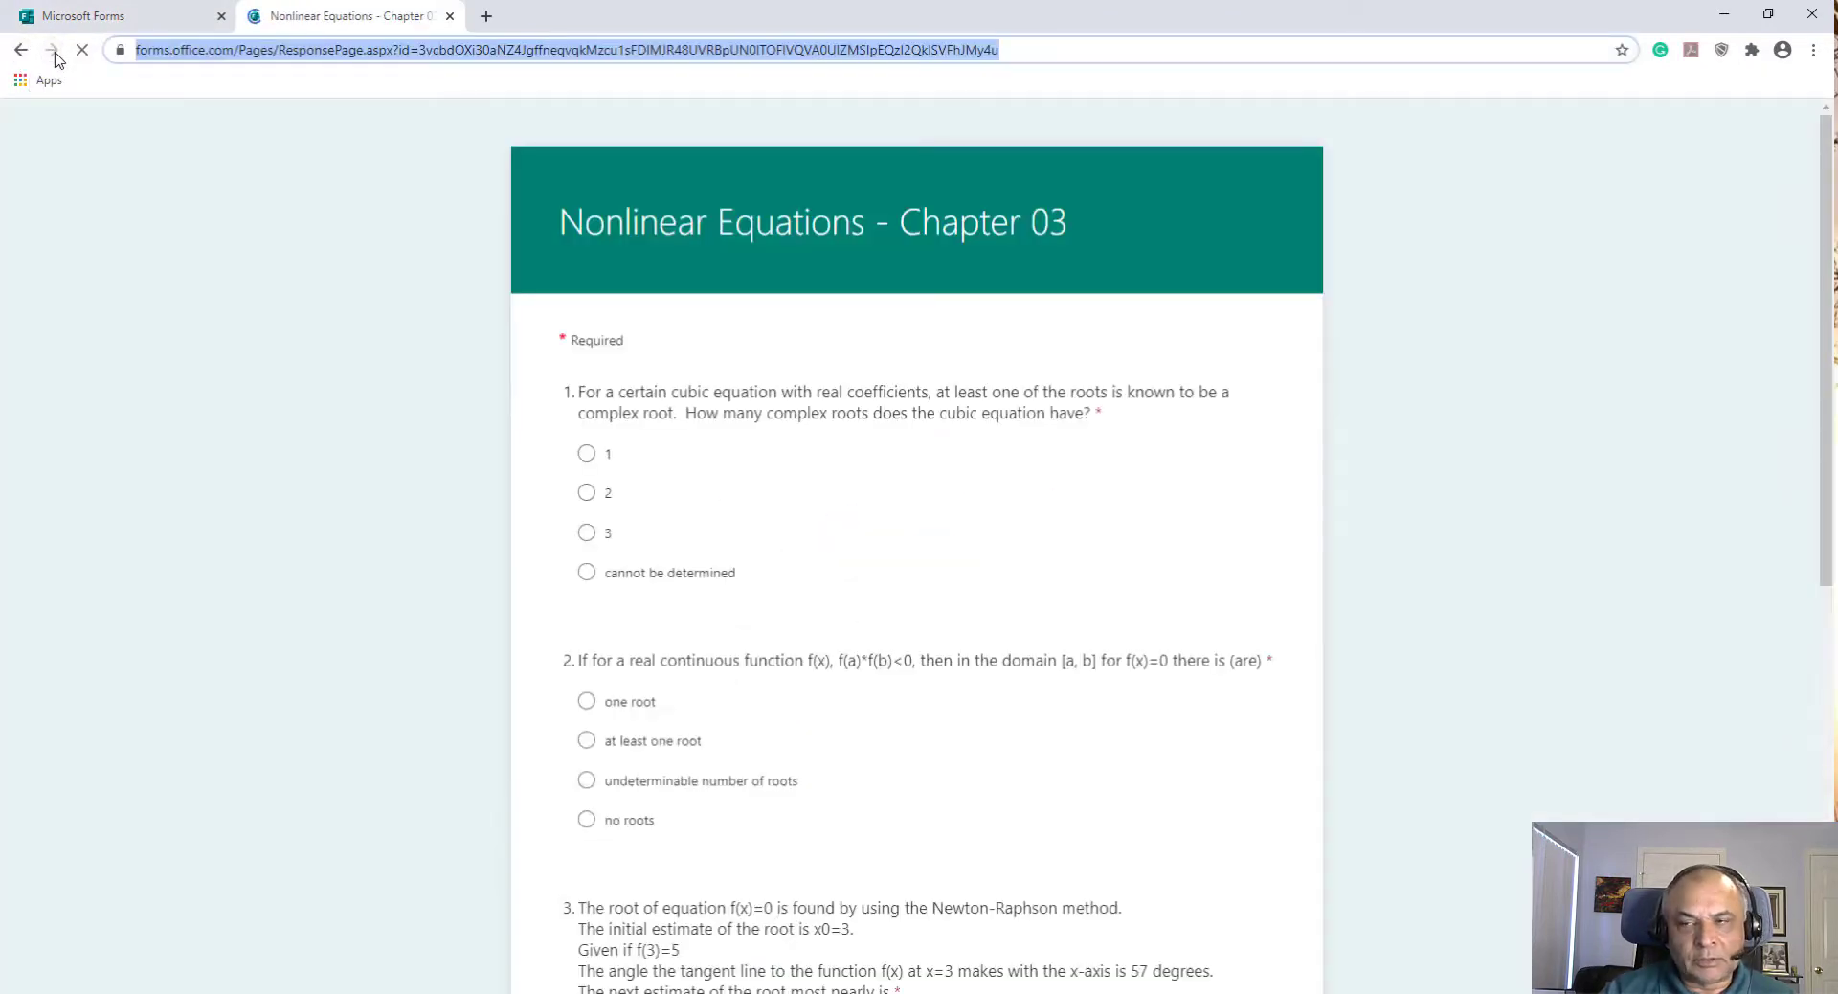